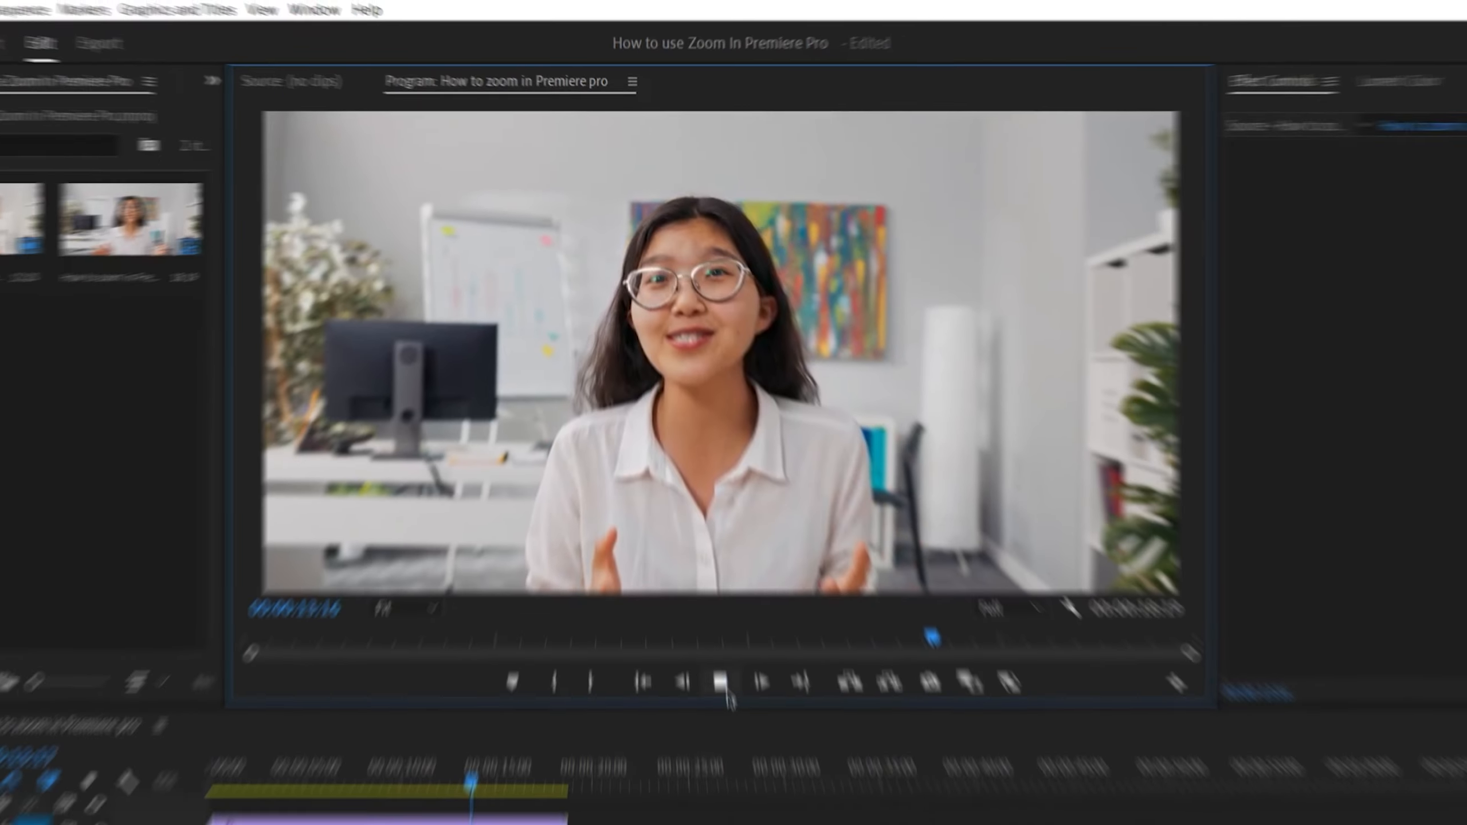
# Step: Move the playhead to about 00:00:02:15 and expand the clip's Motion effect properties
pyautogui.click(722, 684)
pyautogui.moveTo(500, 677); pyautogui.dragTo(280, 720)
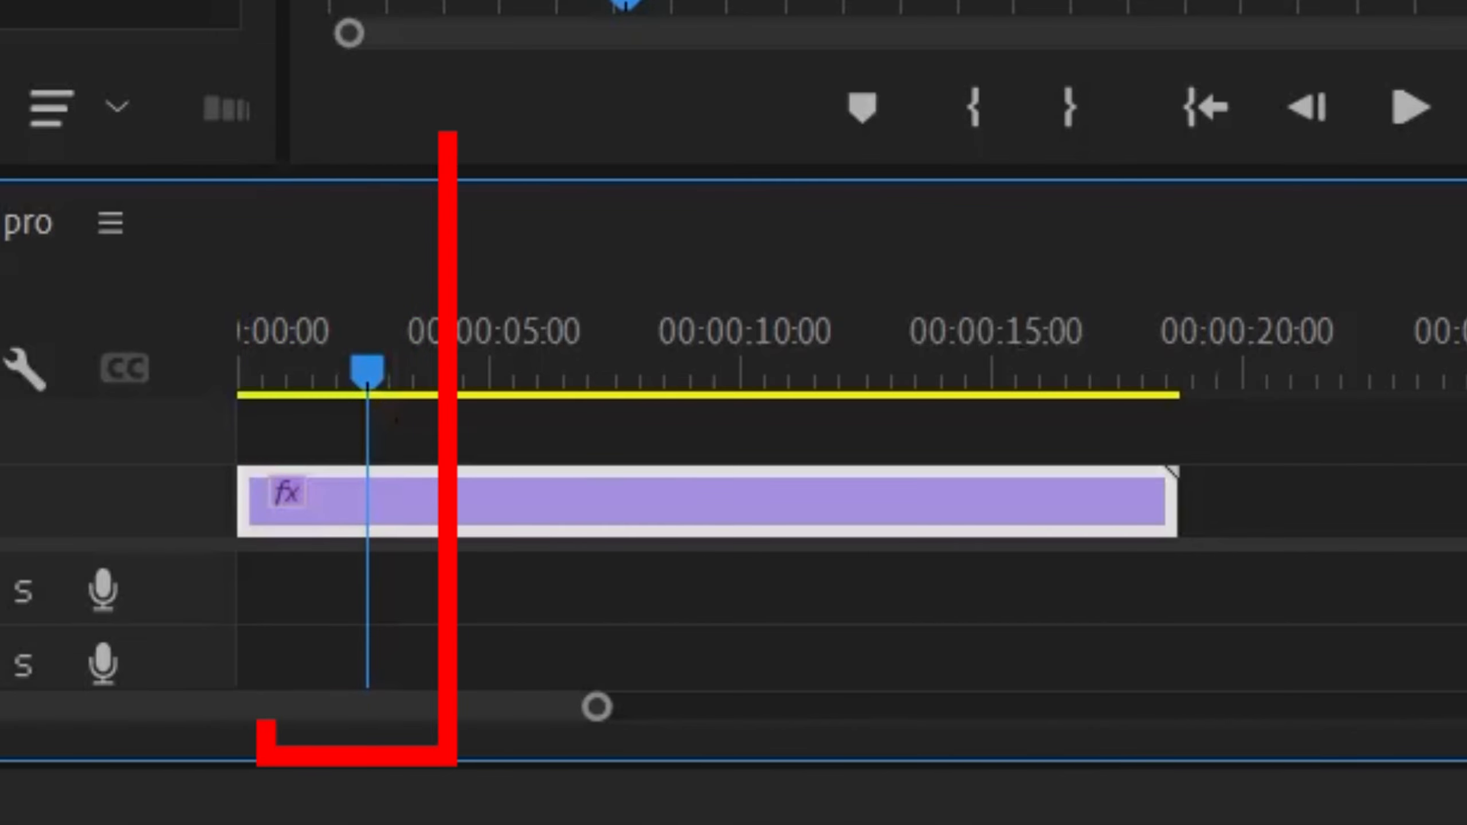
pyautogui.click(875, 80)
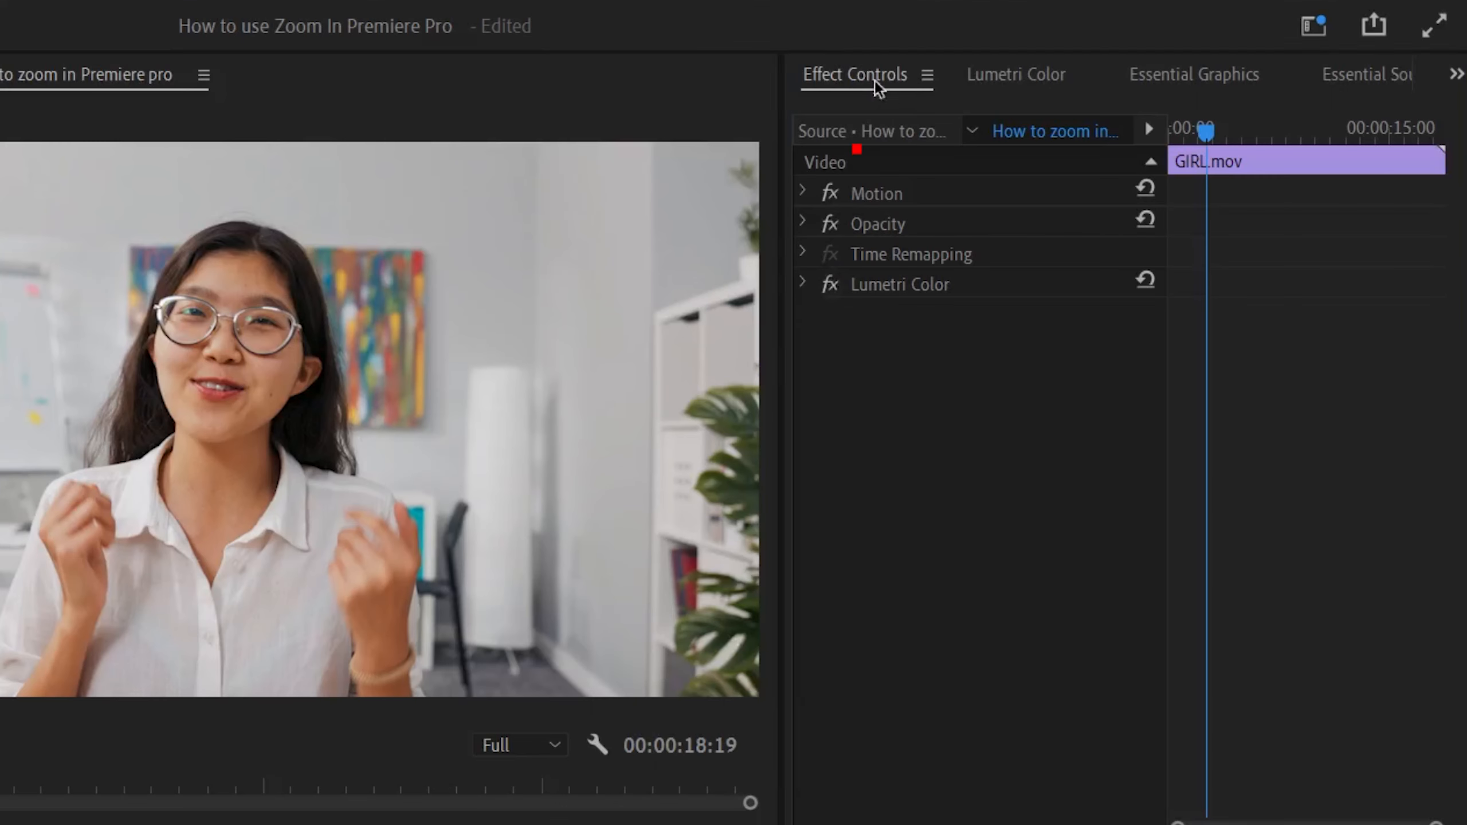
pyautogui.click(804, 192)
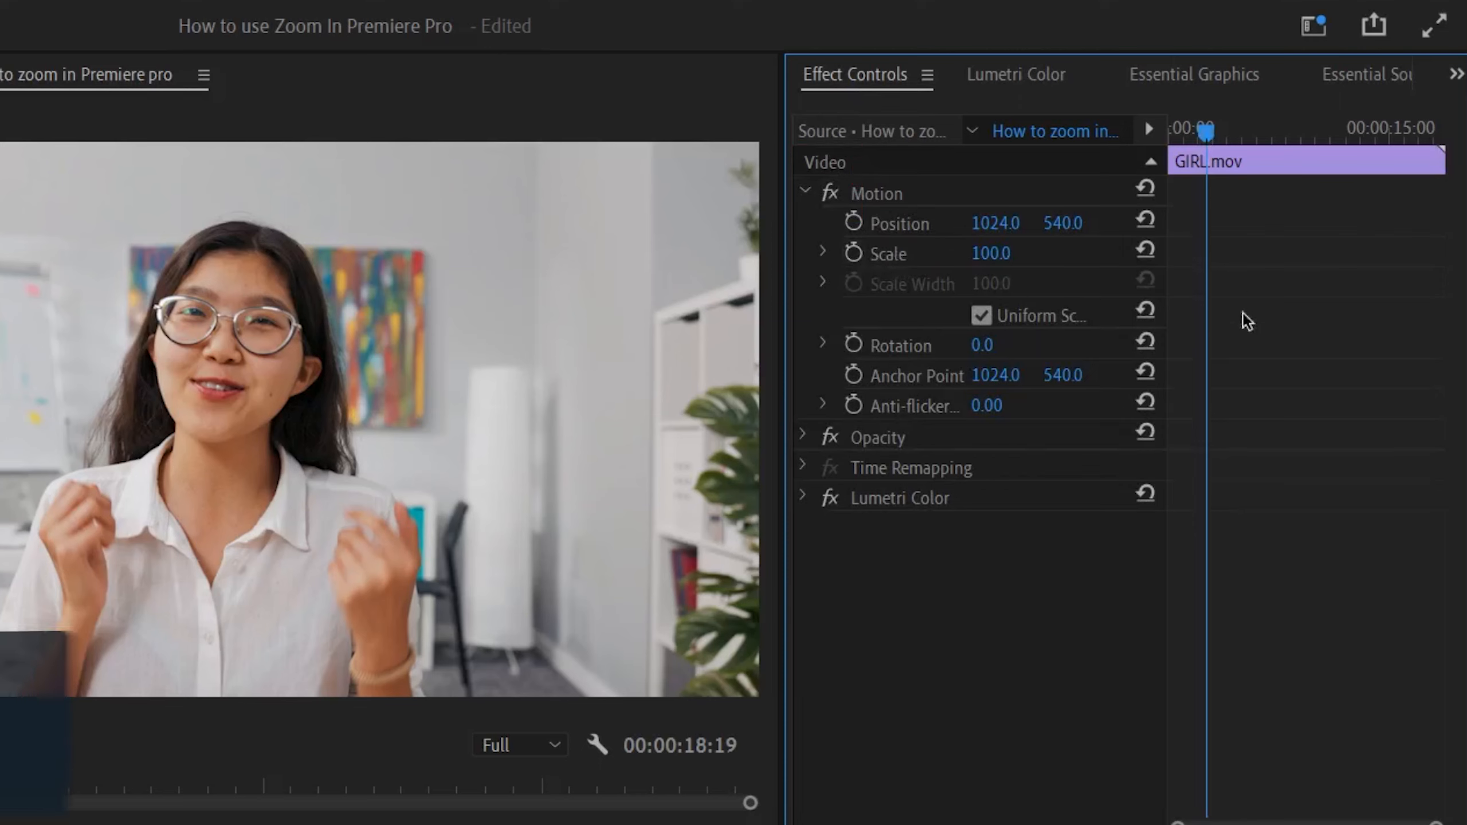
# Step: Go back 15 frames to 00:00:02:00 and turn on keyframing for the clip's Scale and Position
pyautogui.hotkey('shift', 'Left')
pyautogui.hotkey('shift', 'Left')
pyautogui.hotkey('shift', 'Left')
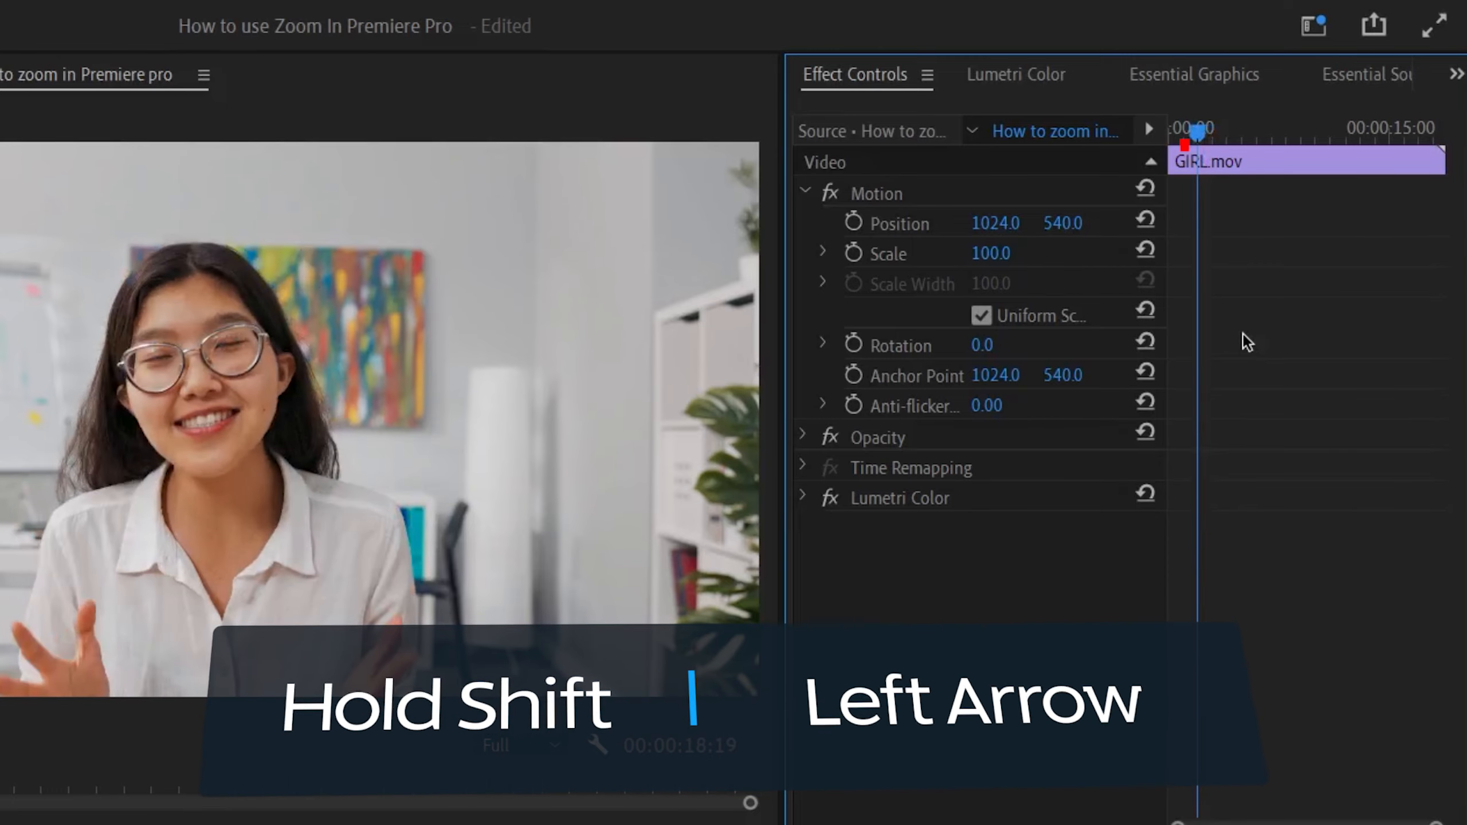
pyautogui.click(860, 254)
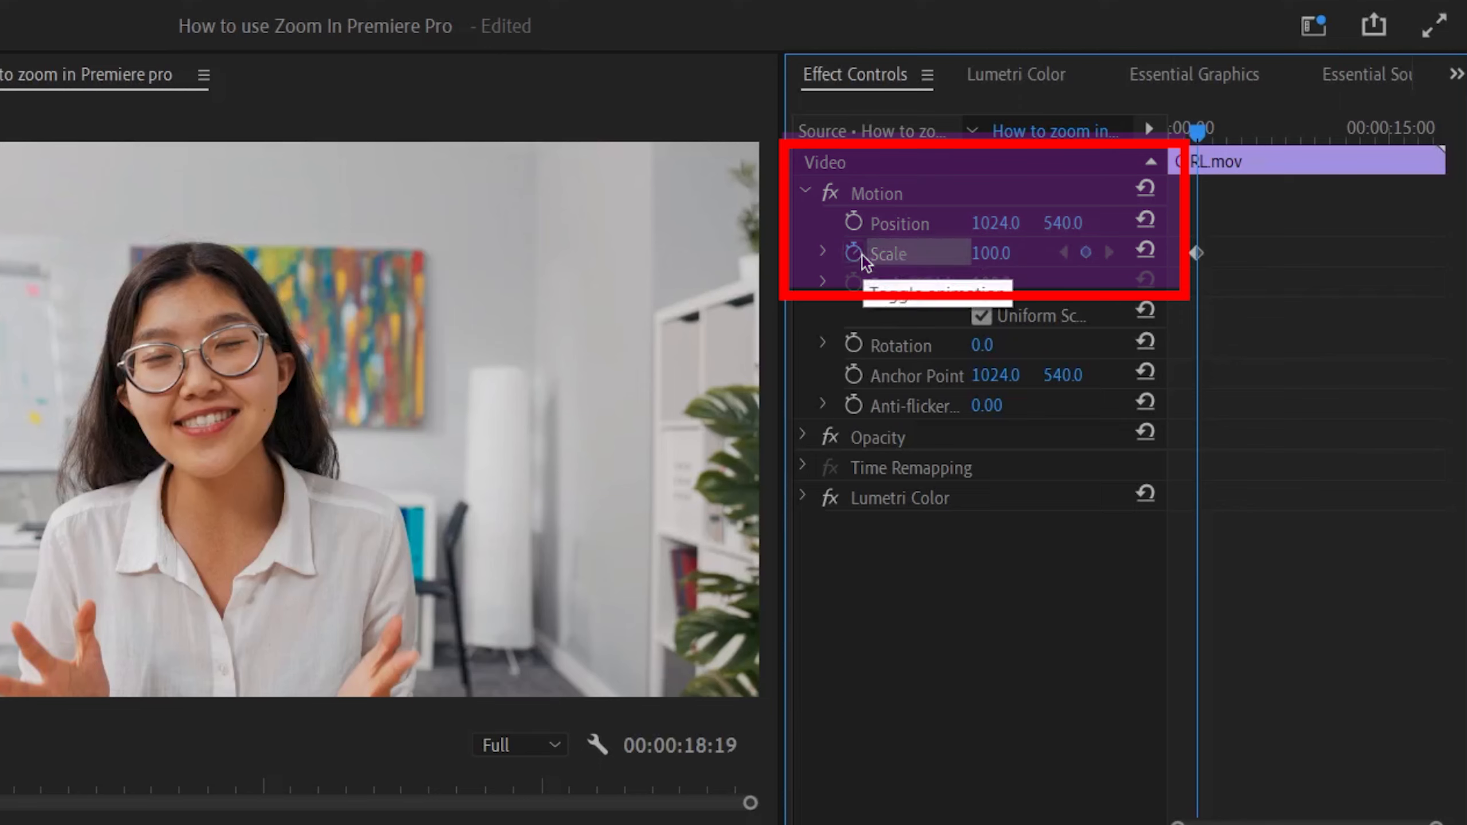
pyautogui.click(855, 223)
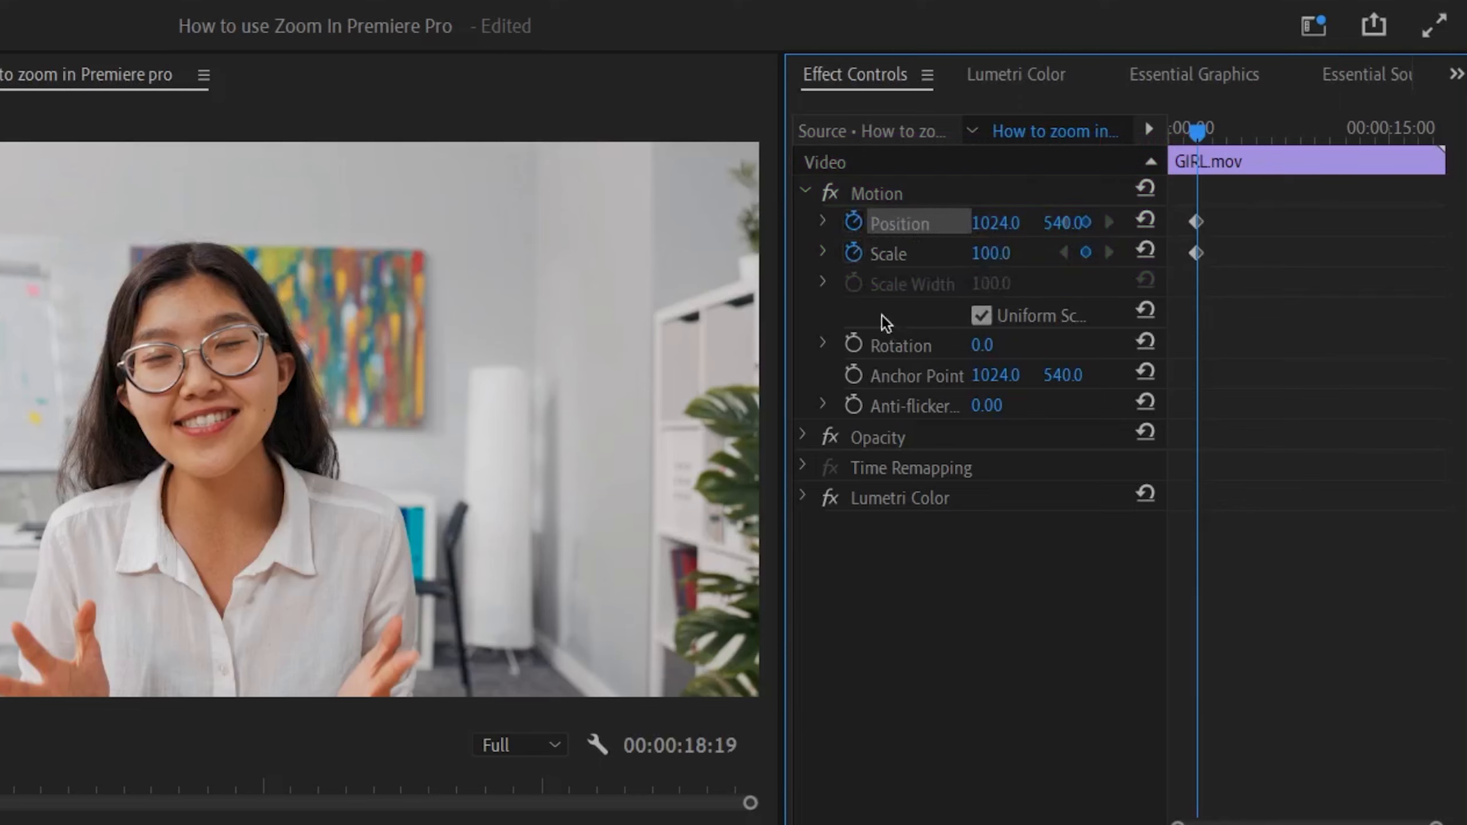
# Step: At 00:00:02:15, set the clip's Scale to about 139 and Position to about 1039, 663 to frame the woman's face
pyautogui.press('space')
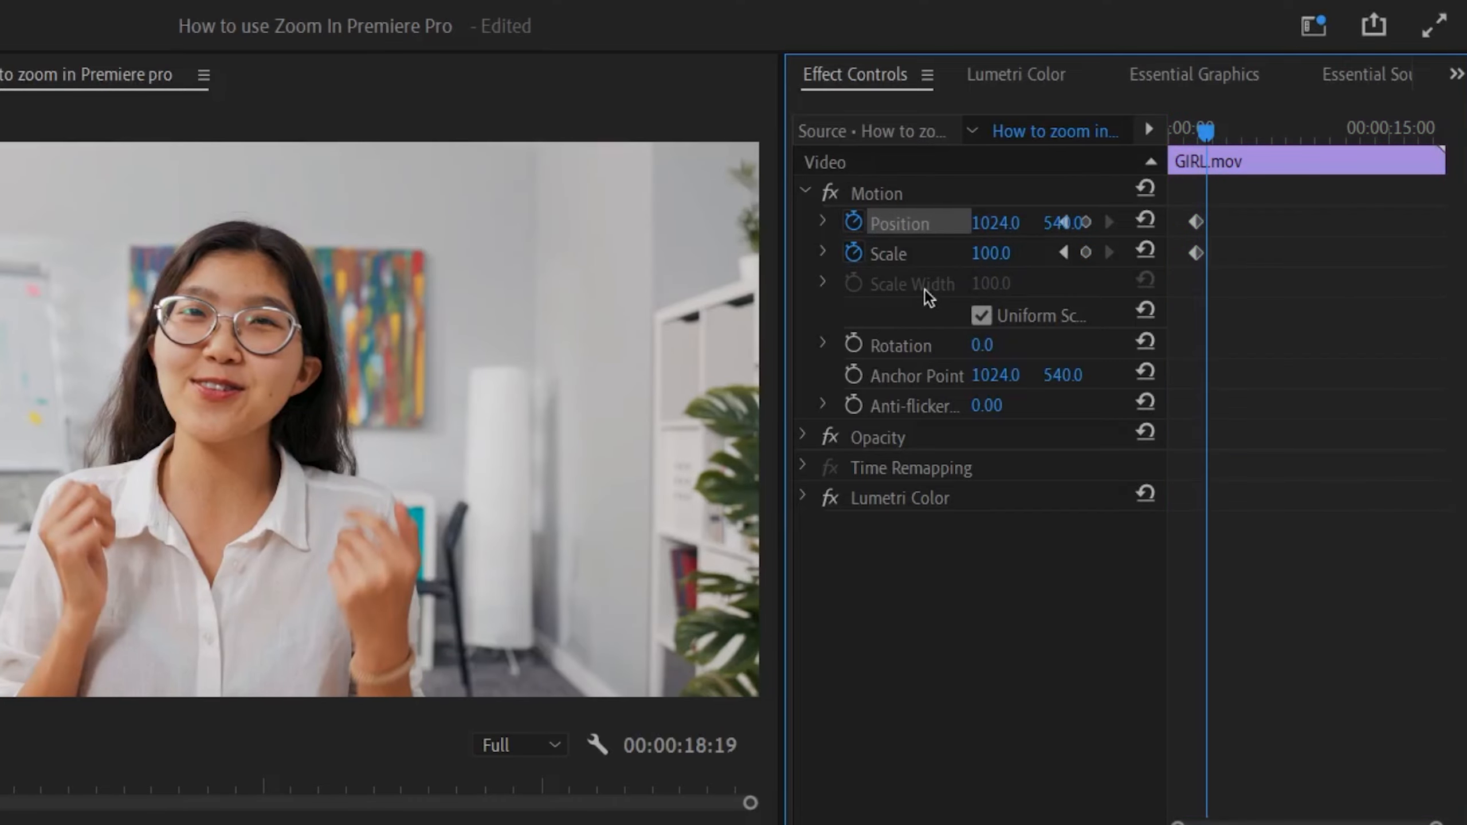
pyautogui.moveTo(991, 253); pyautogui.dragTo(1085, 223)
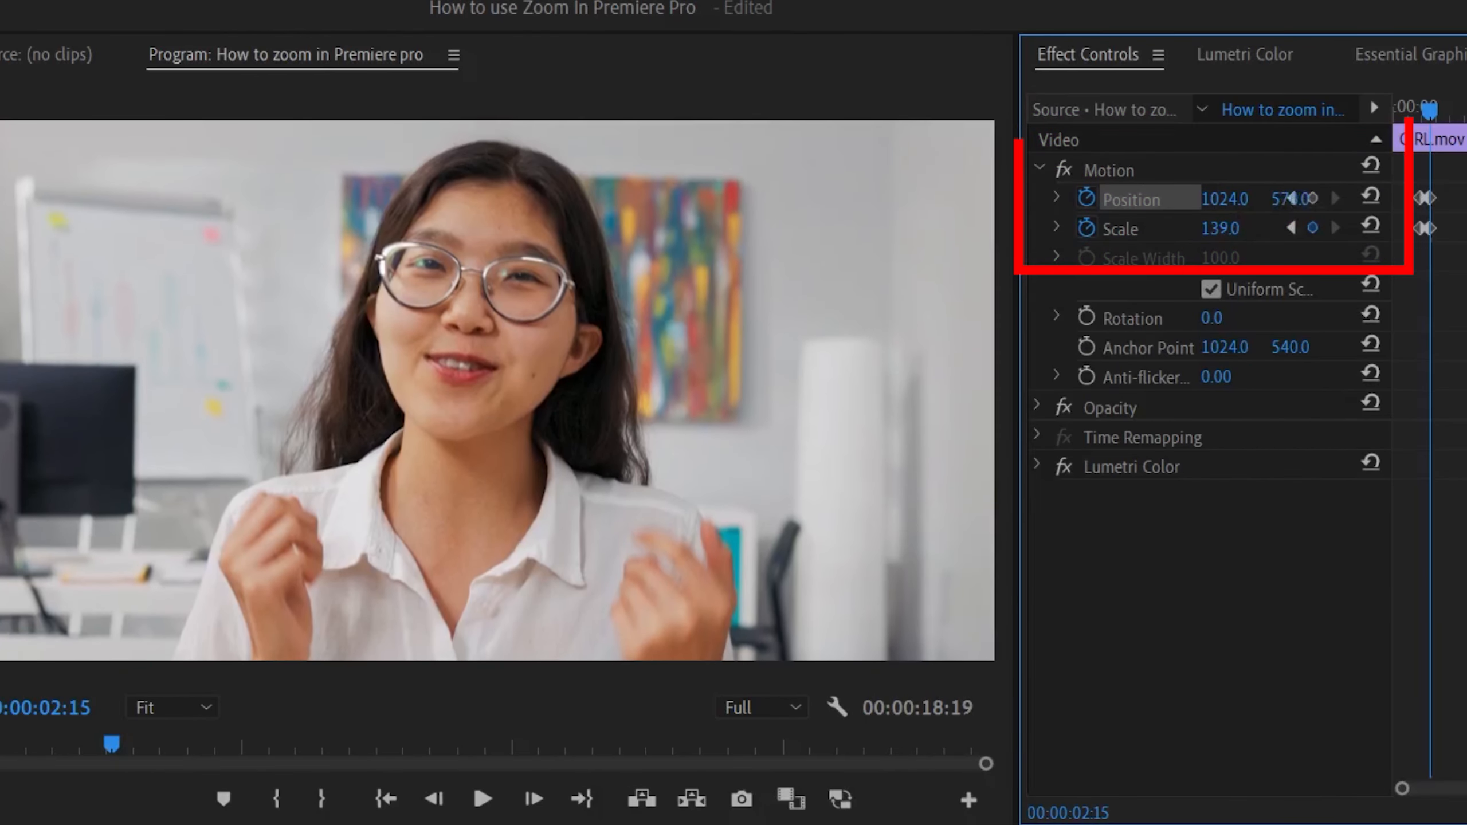
pyautogui.moveTo(1290, 199); pyautogui.dragTo(1312, 199)
pyautogui.moveTo(1215, 197); pyautogui.dragTo(1291, 199)
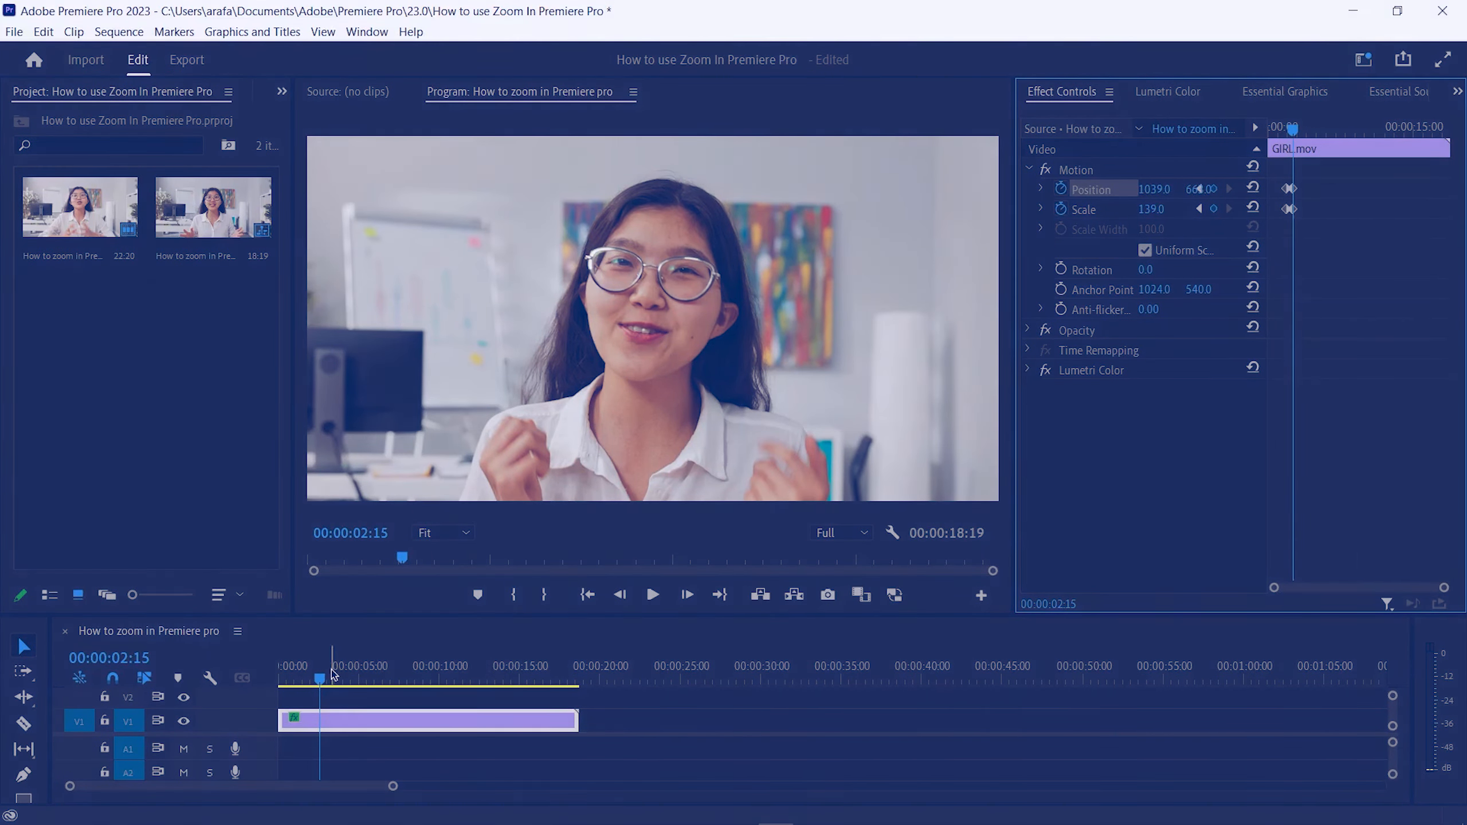
# Step: Play the clip from about 00:00:01:03 to review the zoom-in
pyautogui.click(296, 684)
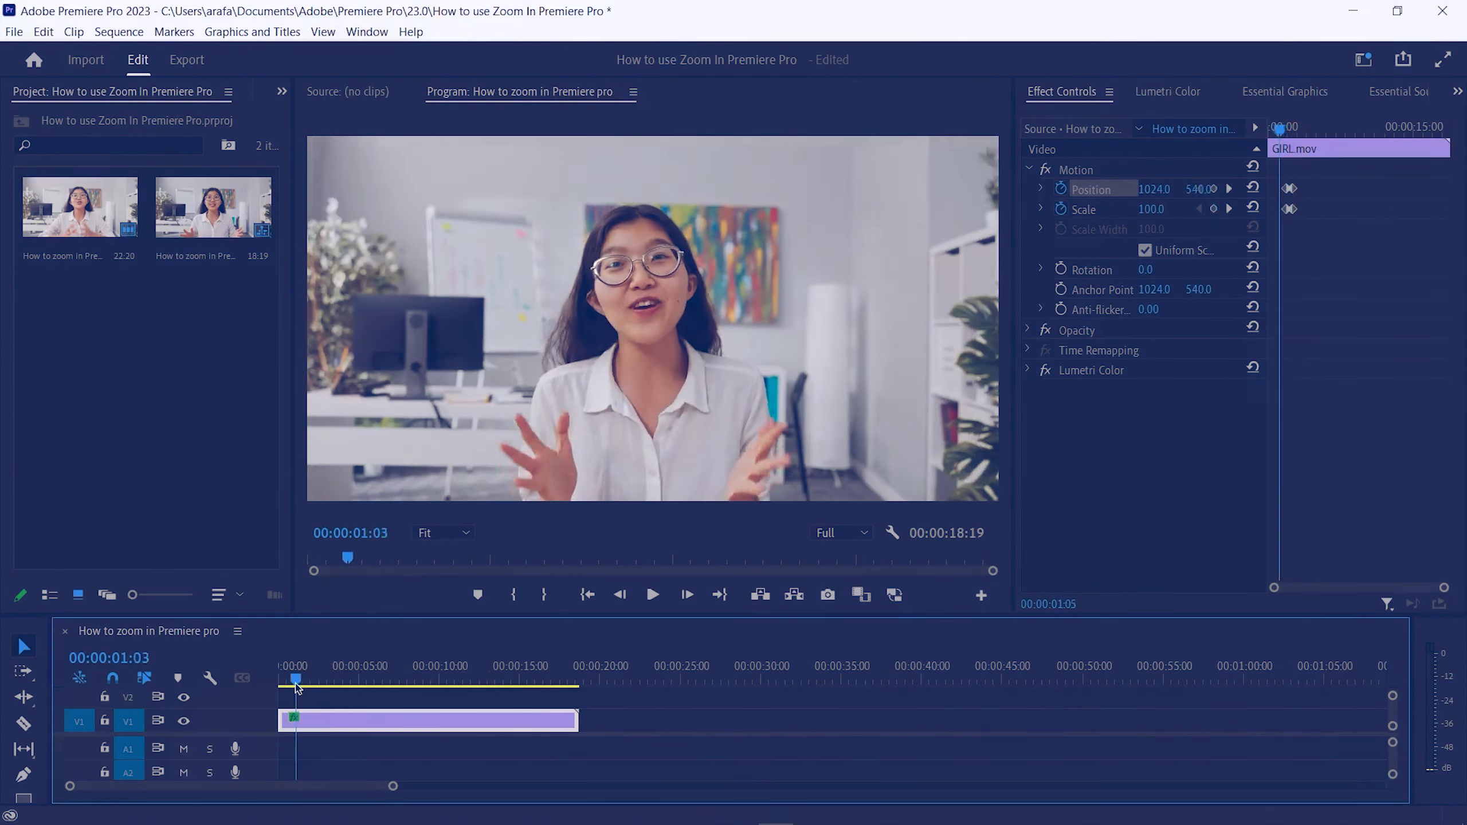
pyautogui.moveTo(296, 685); pyautogui.dragTo(295, 686)
pyautogui.press('space')
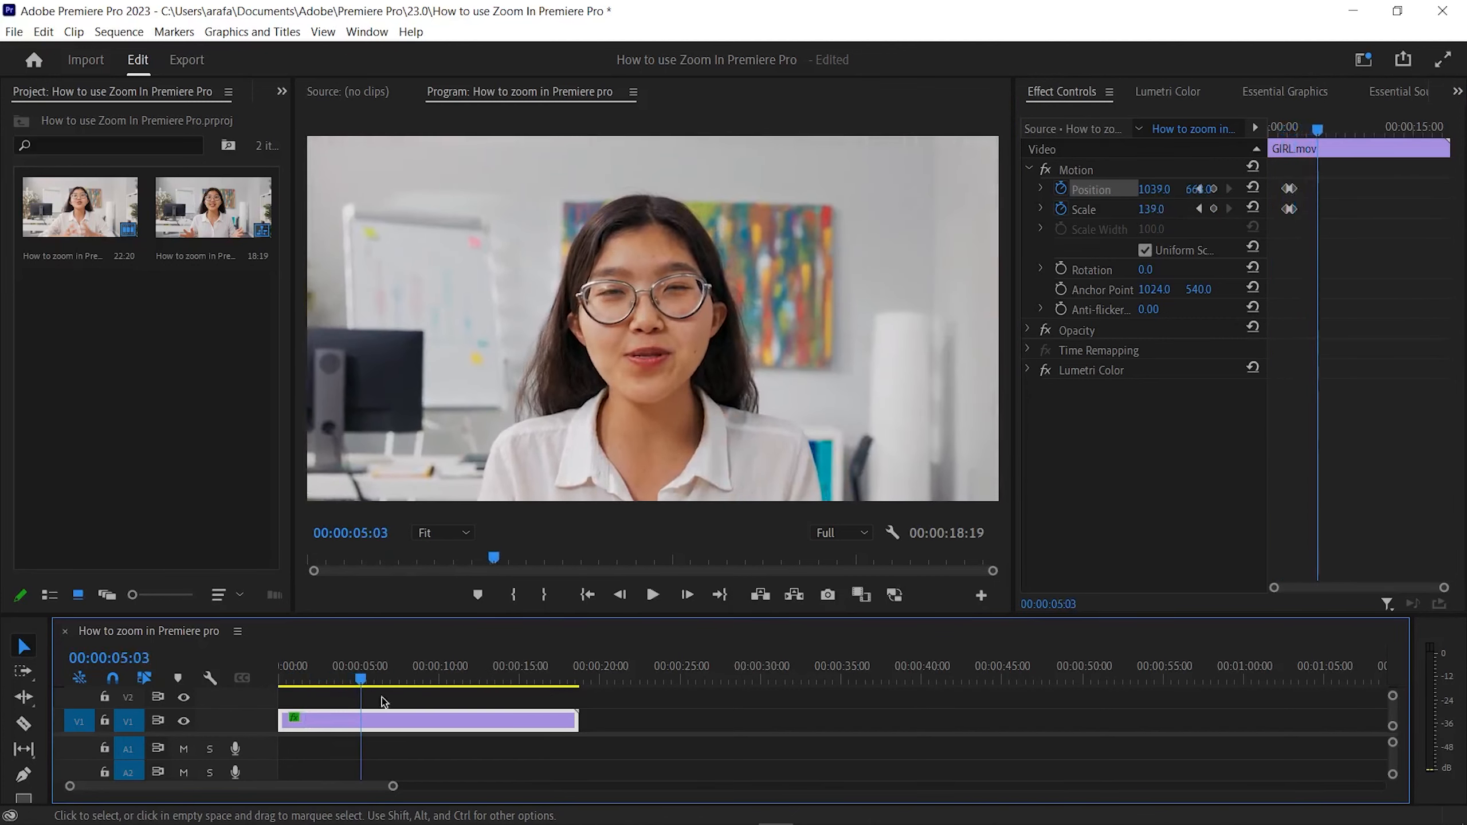
pyautogui.press('space')
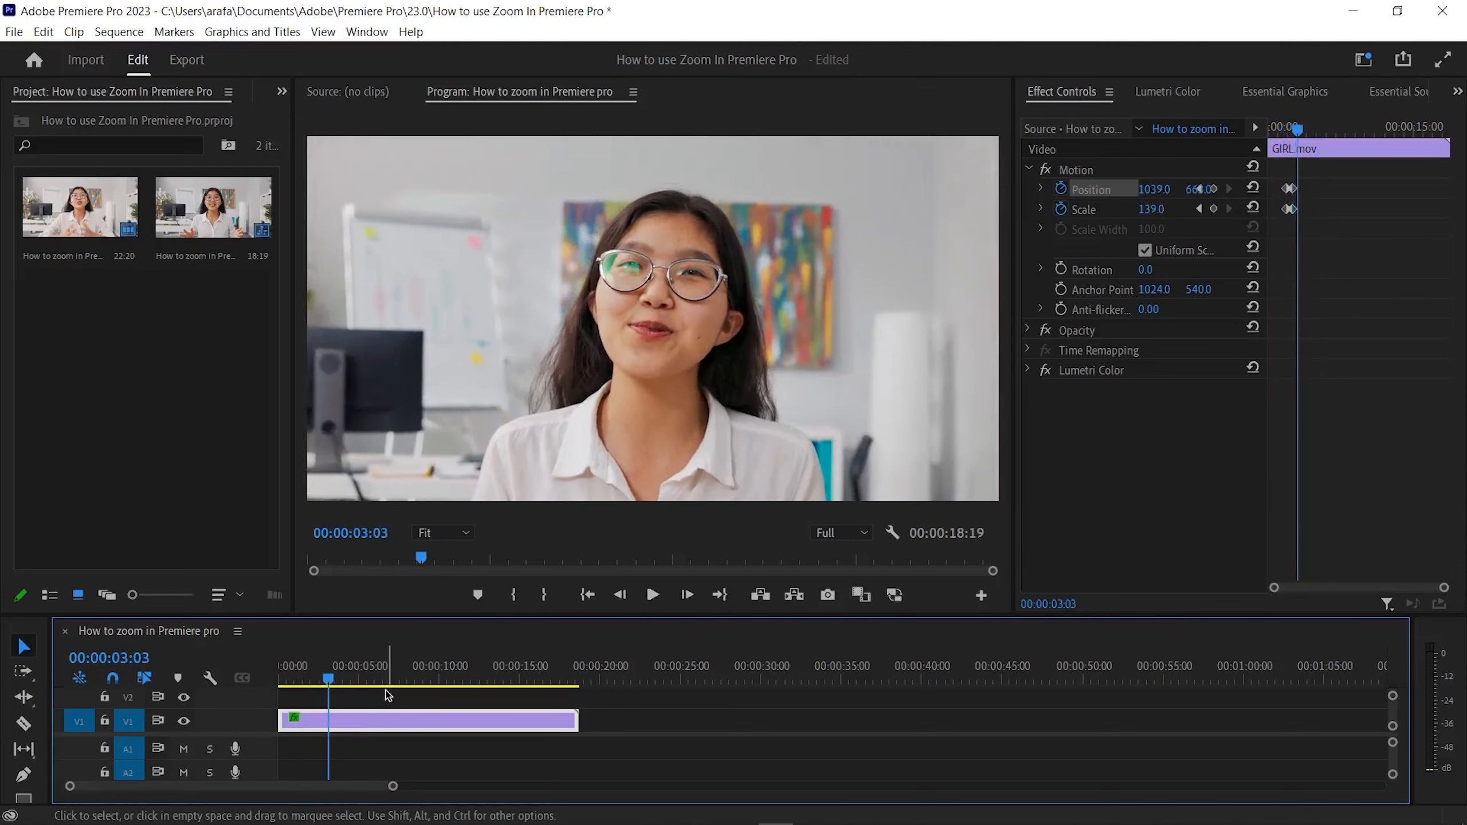
# Step: Move the starting Position and Scale keyframes to 00:00:02:05 for a faster zoom-in and play it back
pyautogui.moveTo(1443, 589); pyautogui.dragTo(1399, 595)
pyautogui.moveTo(1359, 127); pyautogui.dragTo(1306, 128)
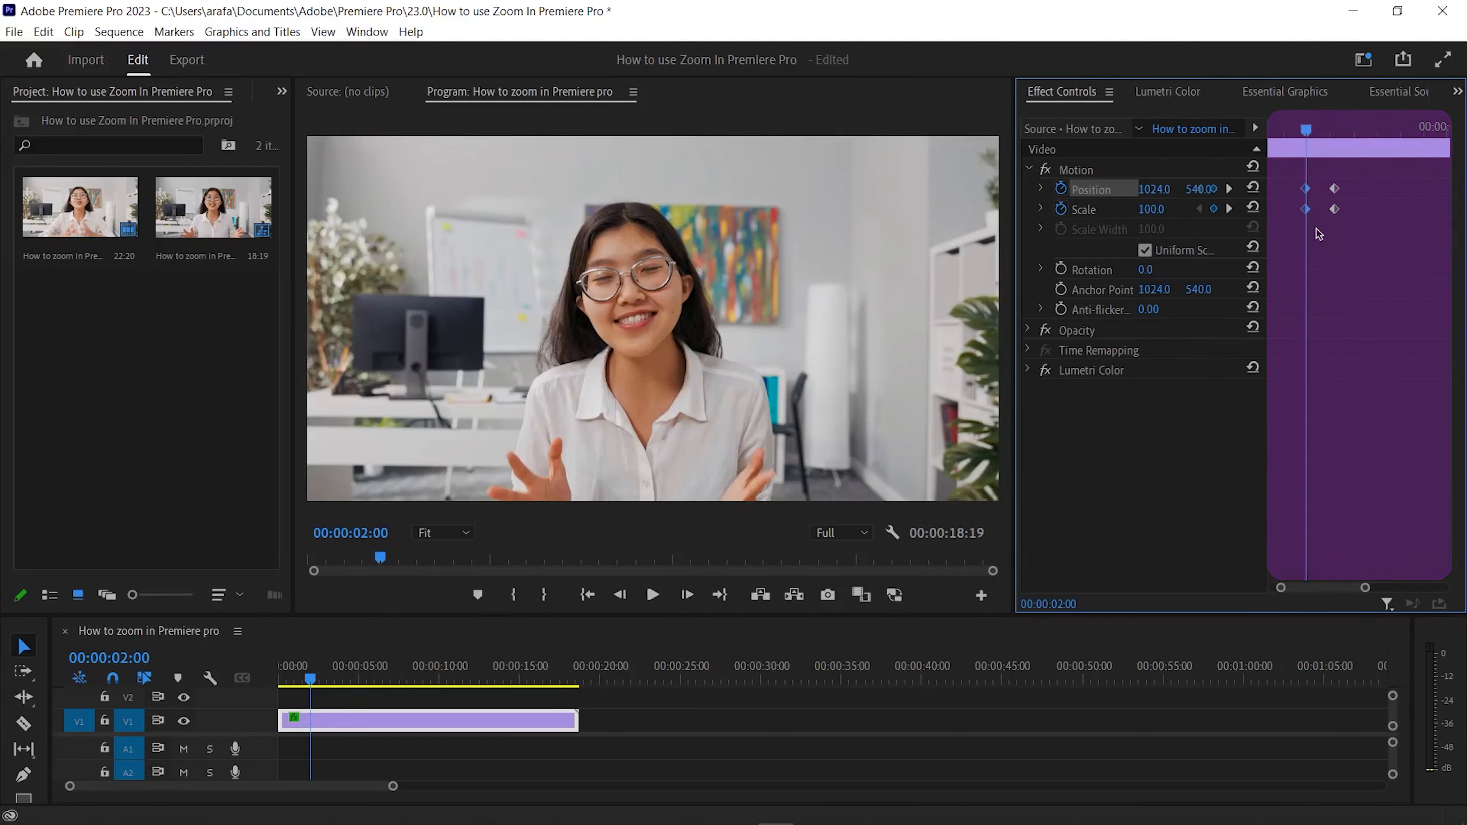
pyautogui.hotkey('shift', 'Right')
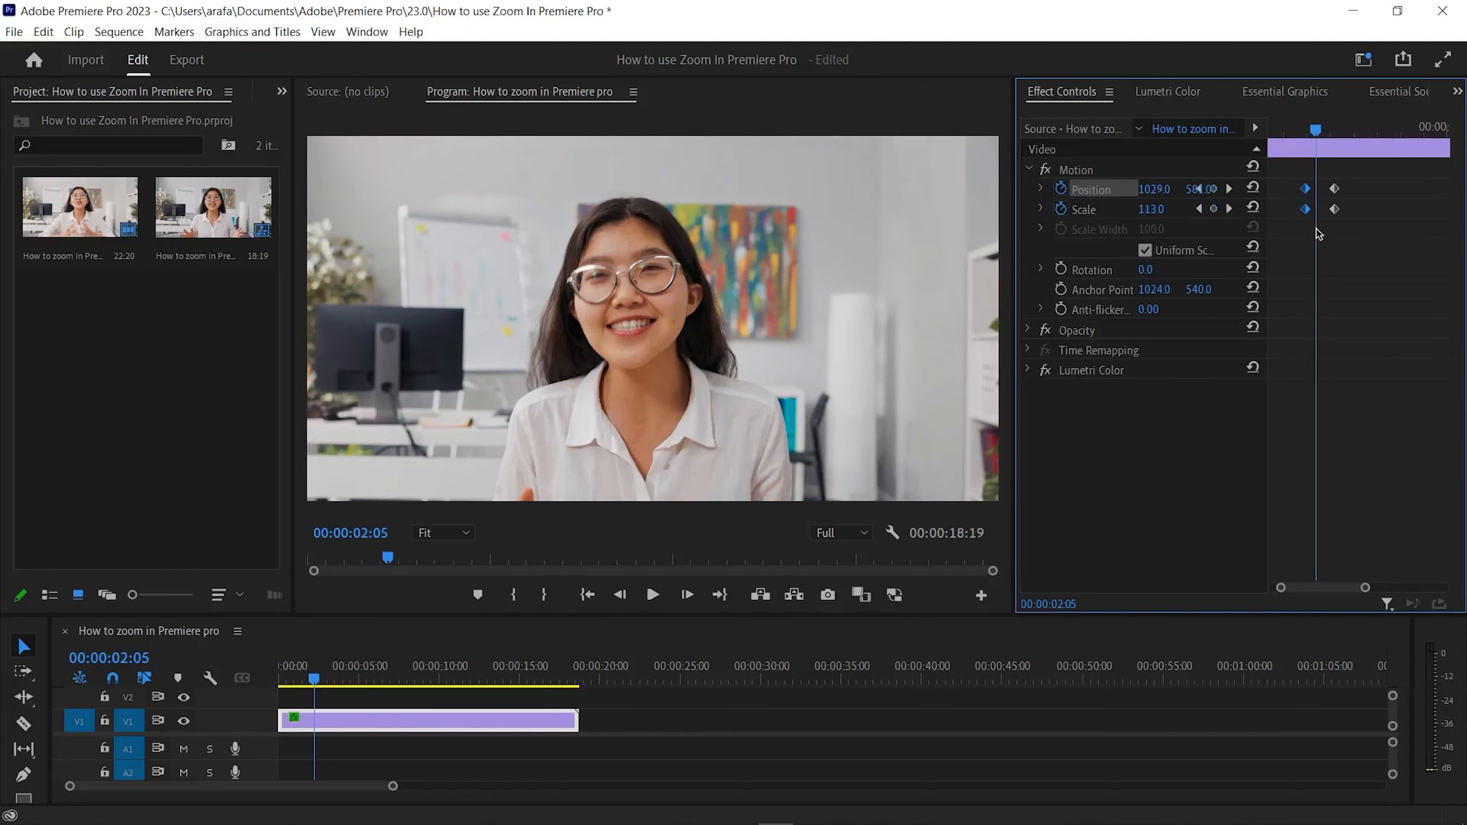
pyautogui.moveTo(1307, 192); pyautogui.dragTo(1326, 189)
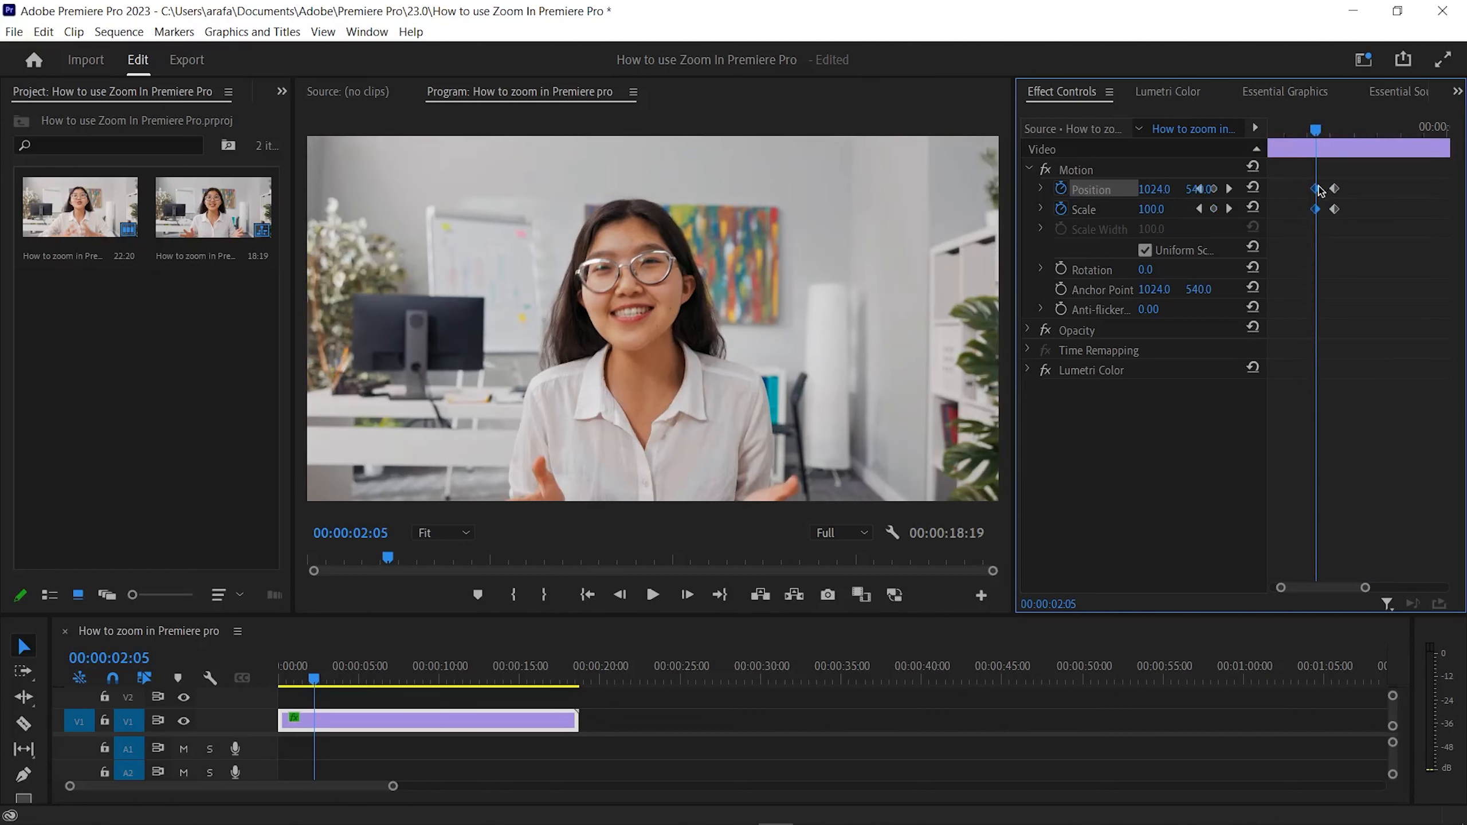
pyautogui.press('space')
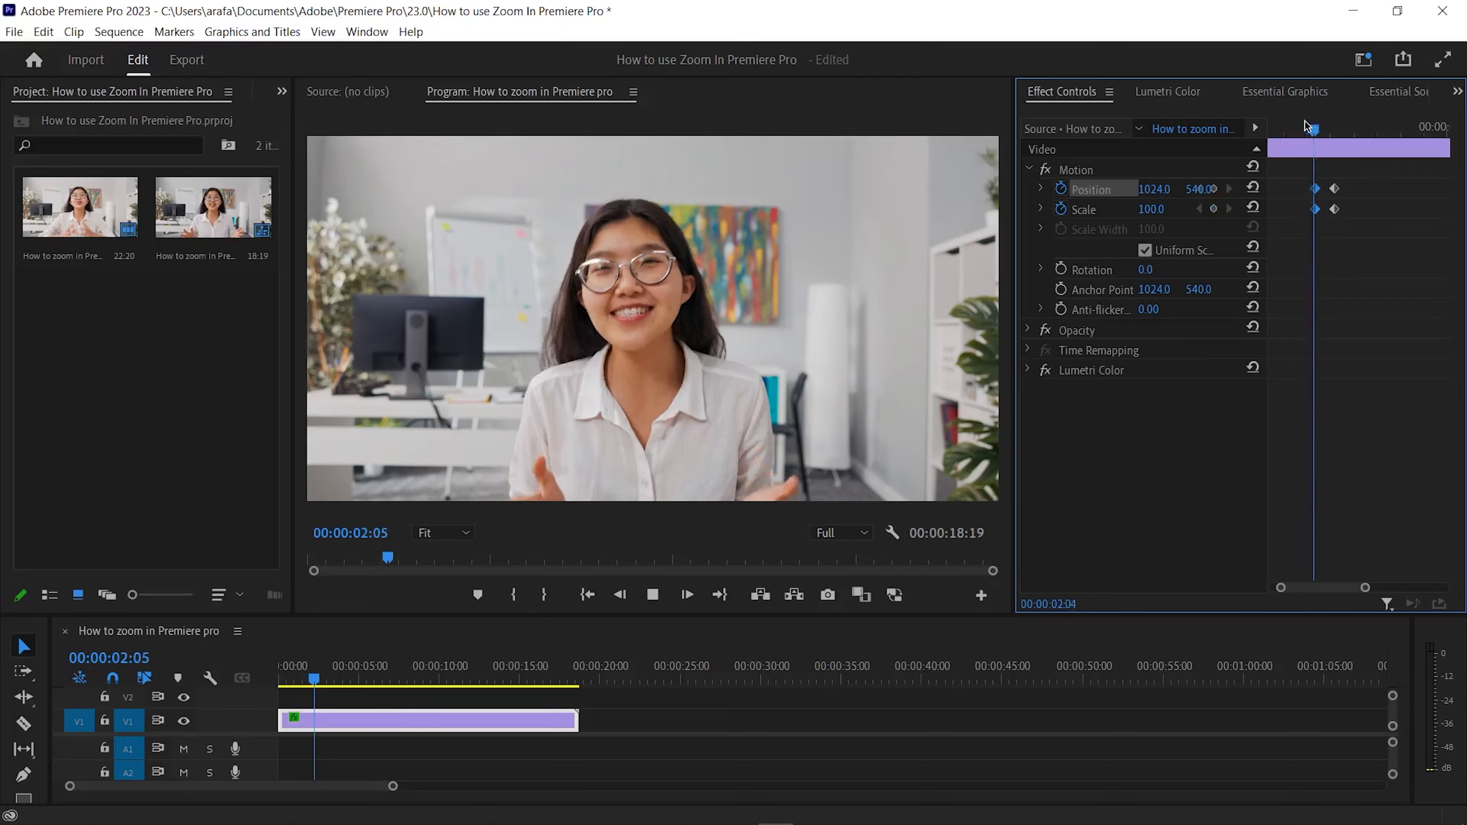
pyautogui.press('space')
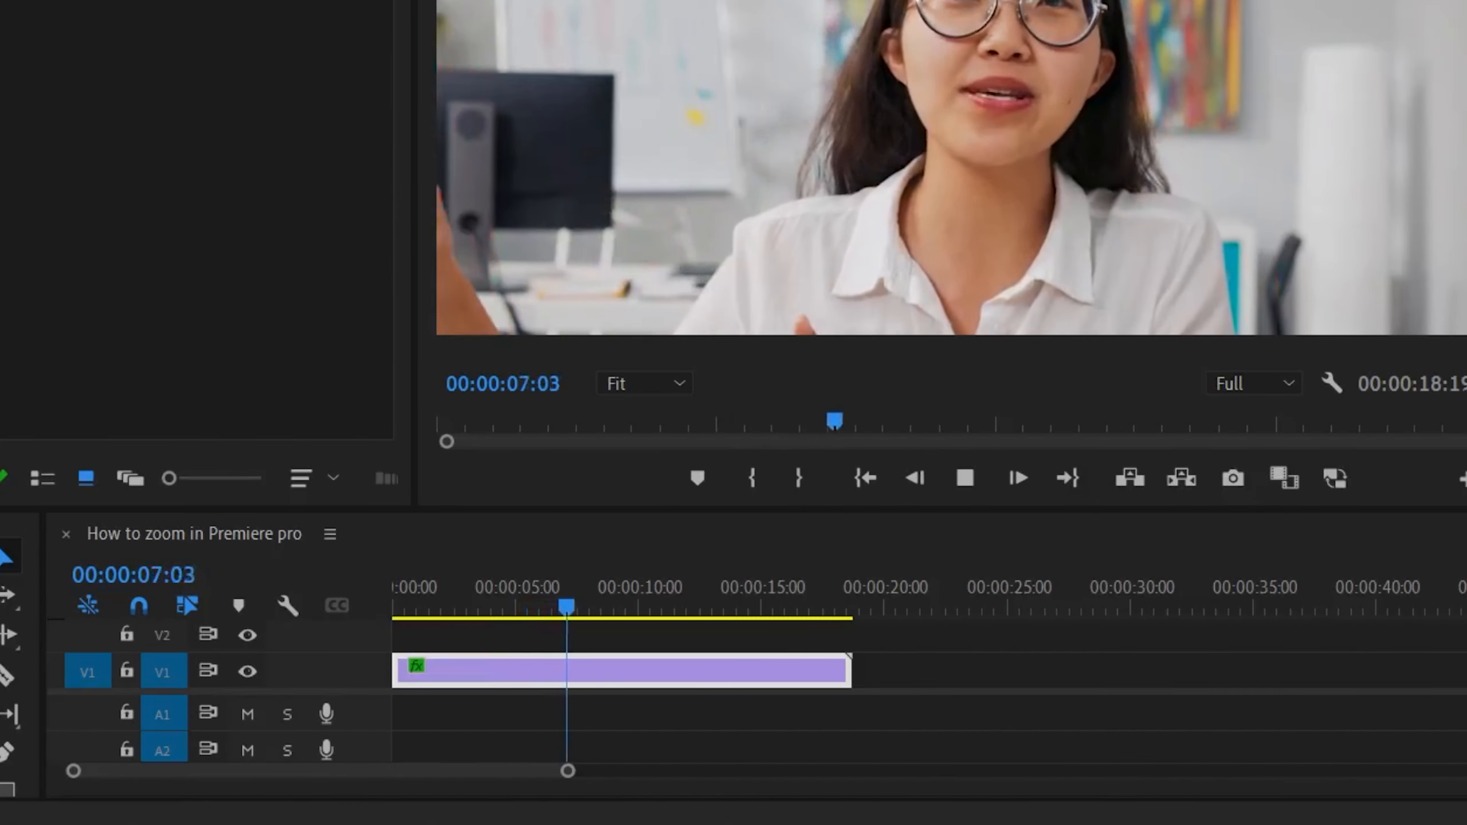
# Step: Add Scale and Position keyframes at about 00:00:07:06 to mark the start of the zoom-out
pyautogui.press('space')
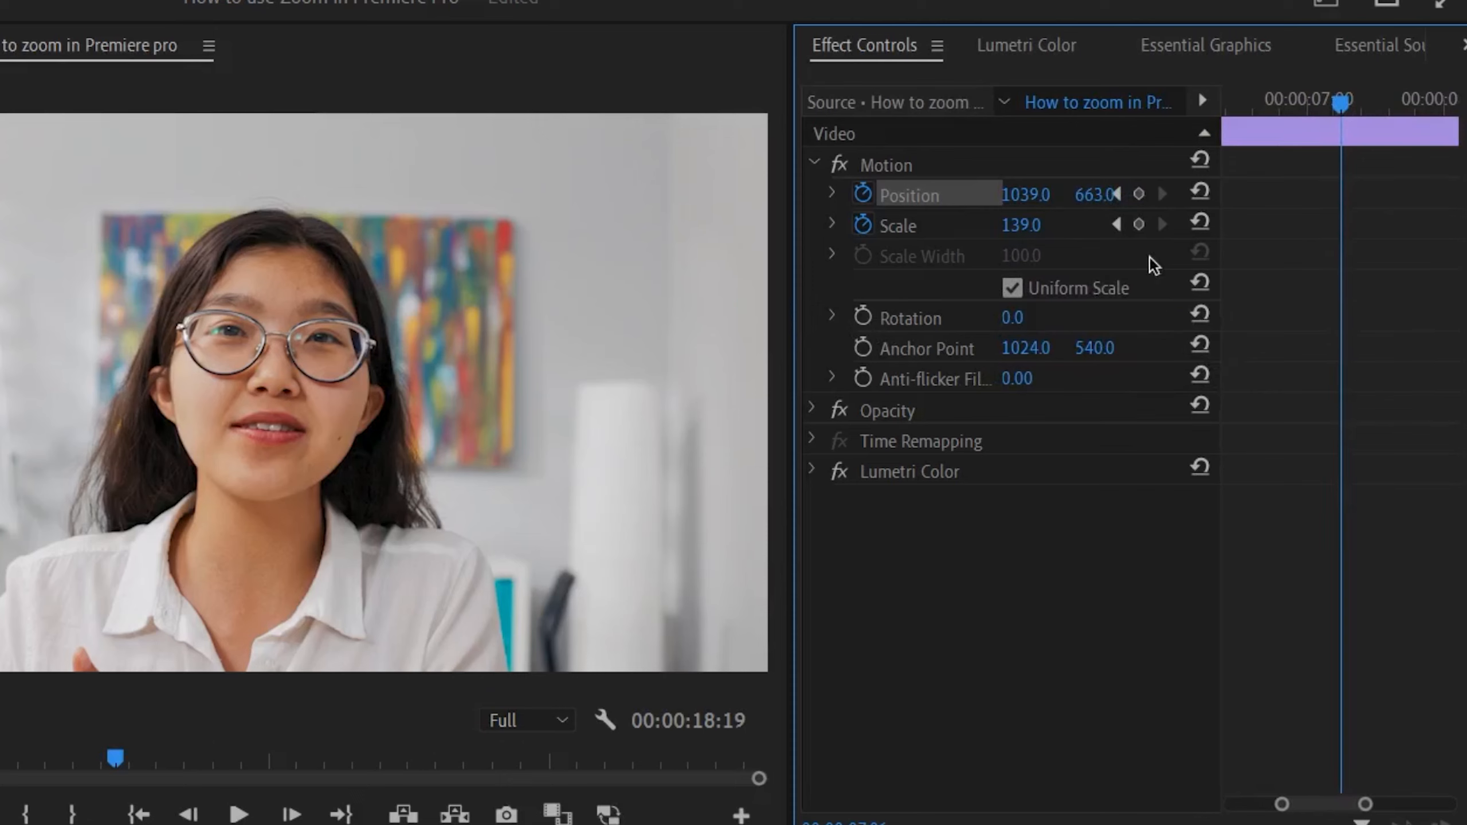
pyautogui.click(1139, 224)
pyautogui.click(1136, 194)
# Step: About ten frames past the zoom-out's starting keyframes, set Scale to 100 and reset Position to its default
pyautogui.press('space')
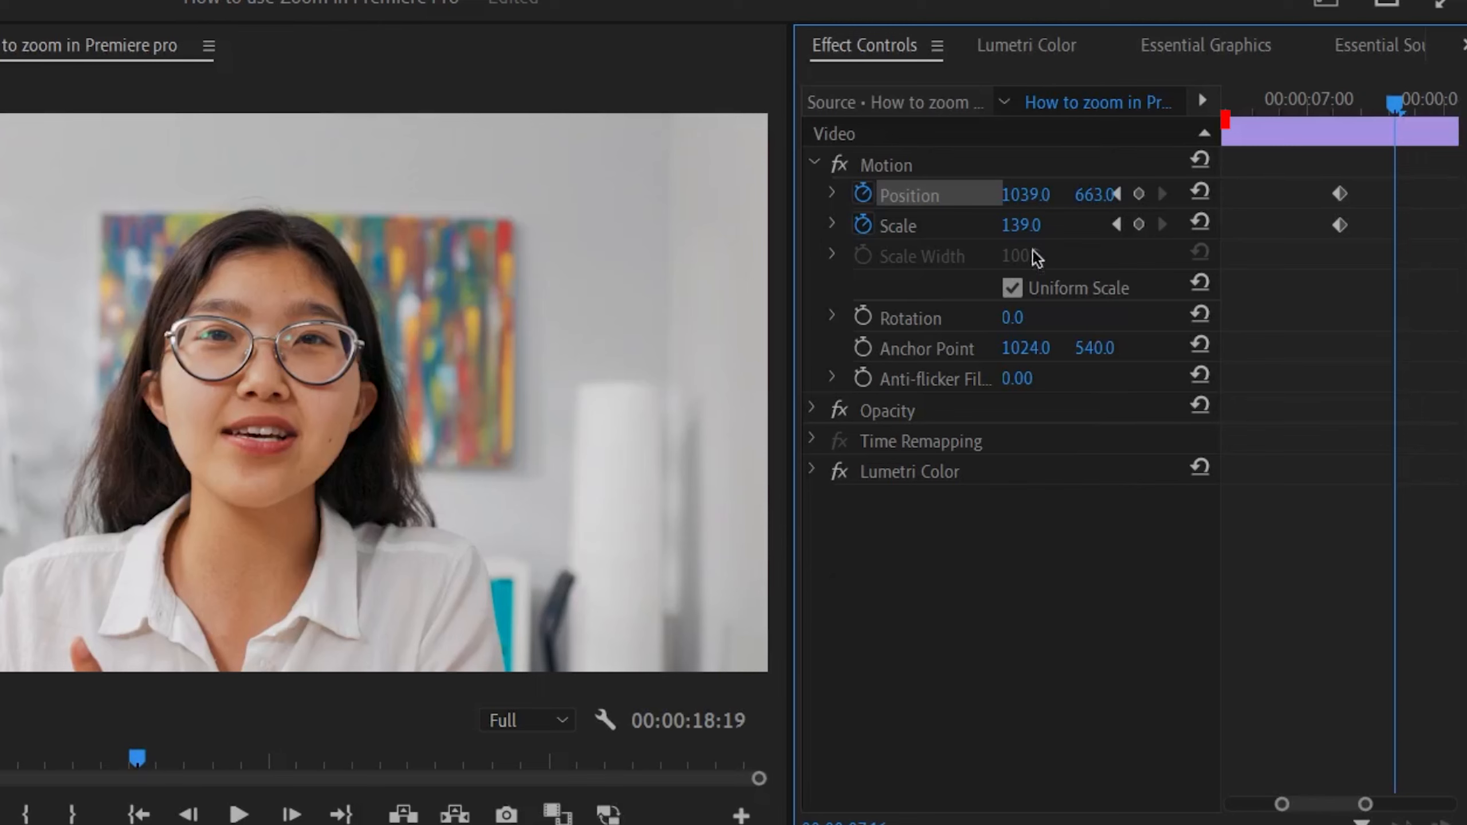
pyautogui.click(1019, 225)
pyautogui.write('1')
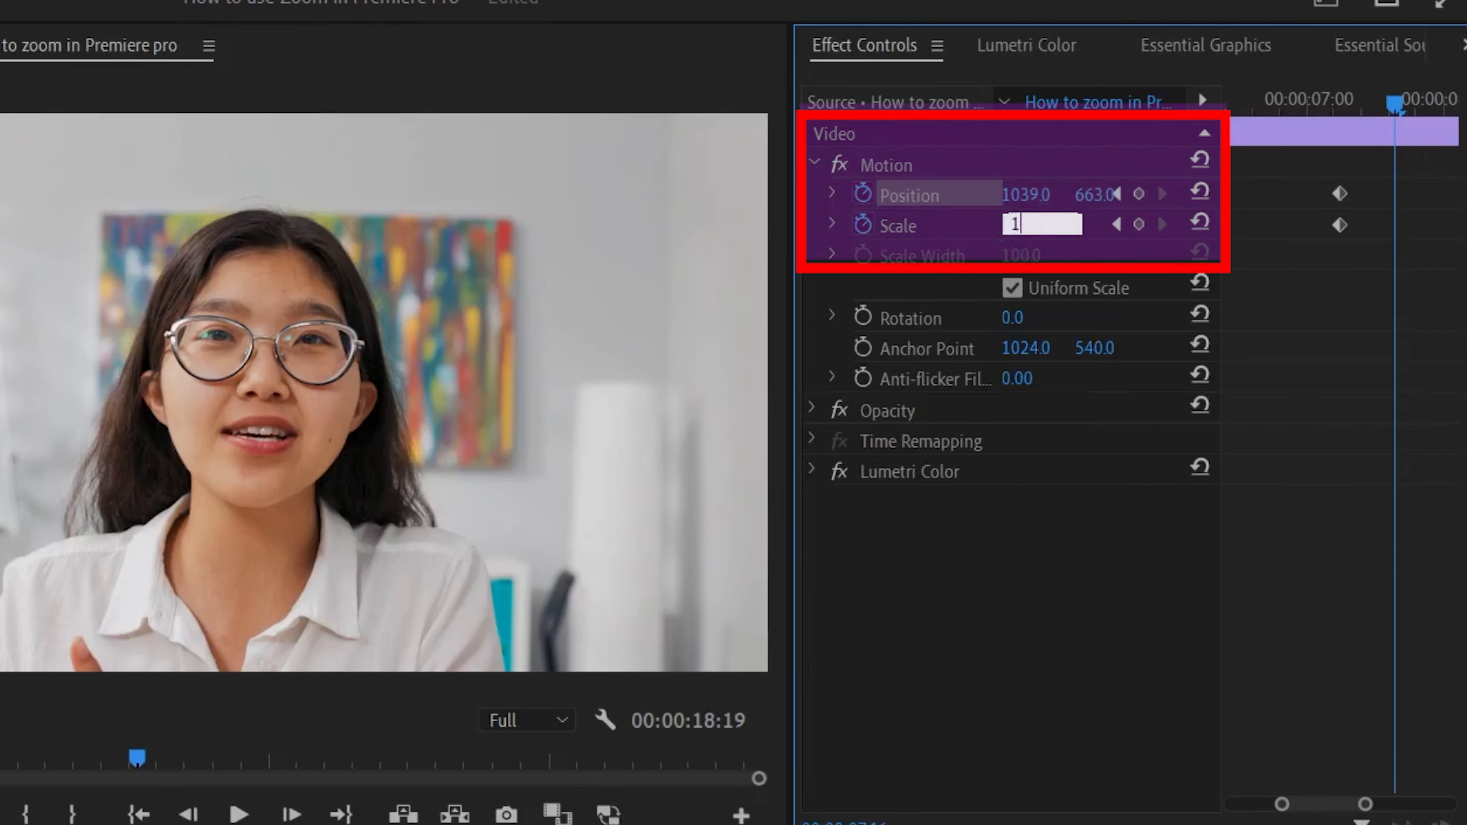
pyautogui.write('00')
pyautogui.press('Return')
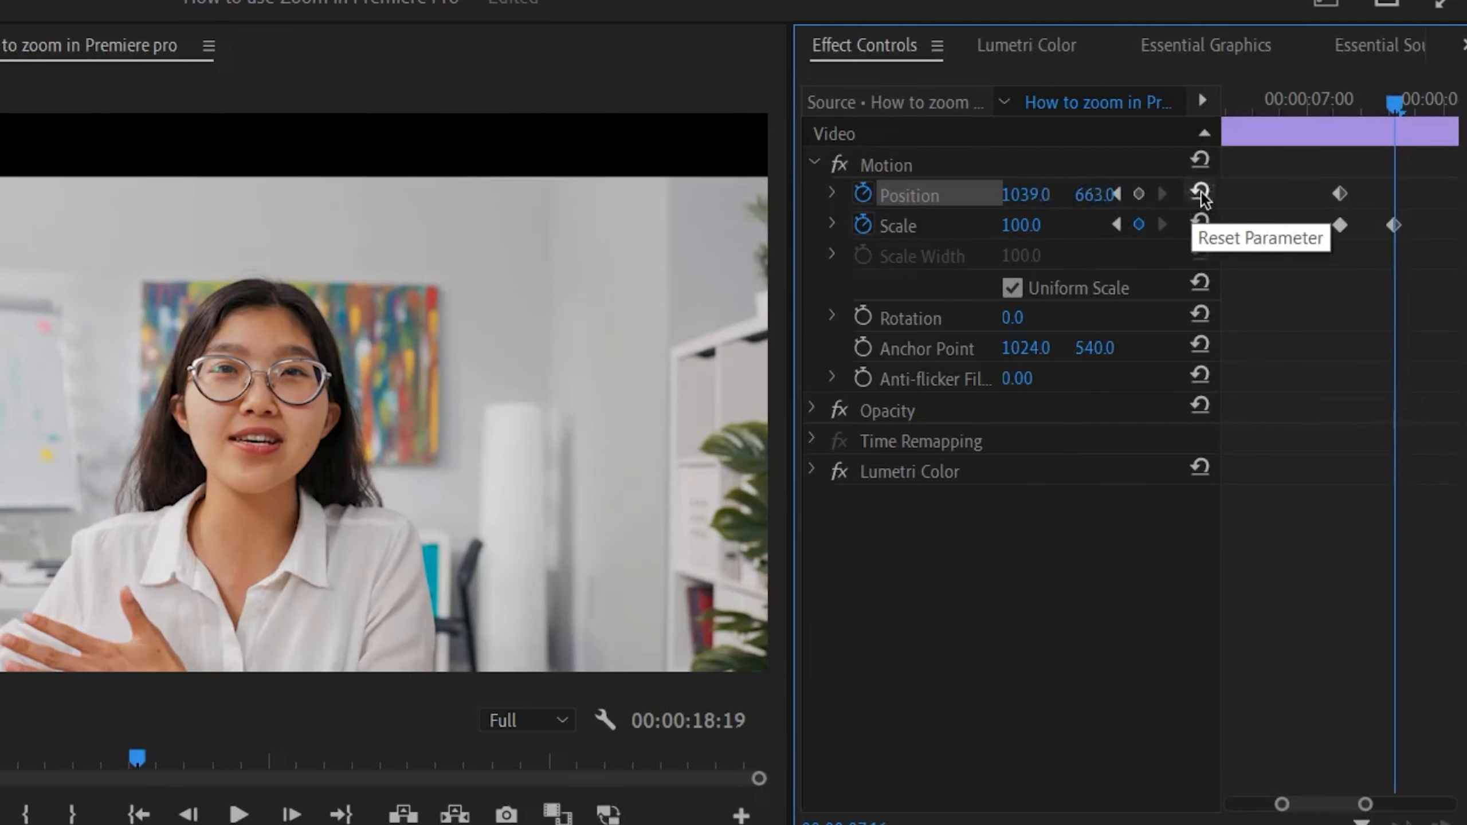
pyautogui.click(1200, 194)
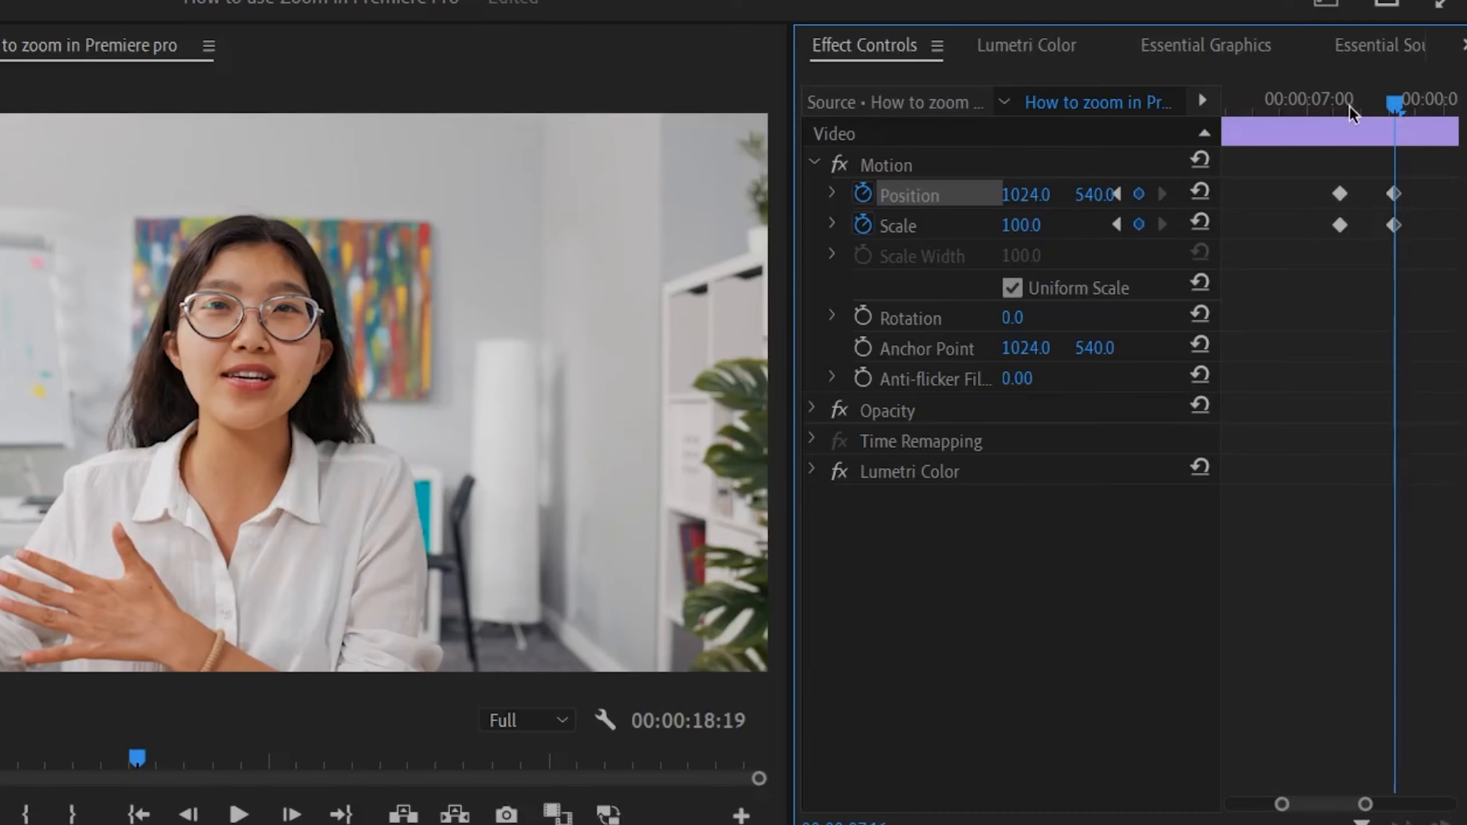
# Step: Play the clip from around 00:00:07:00 to review the zoom-out
pyautogui.click(1320, 90)
pyautogui.press('space')
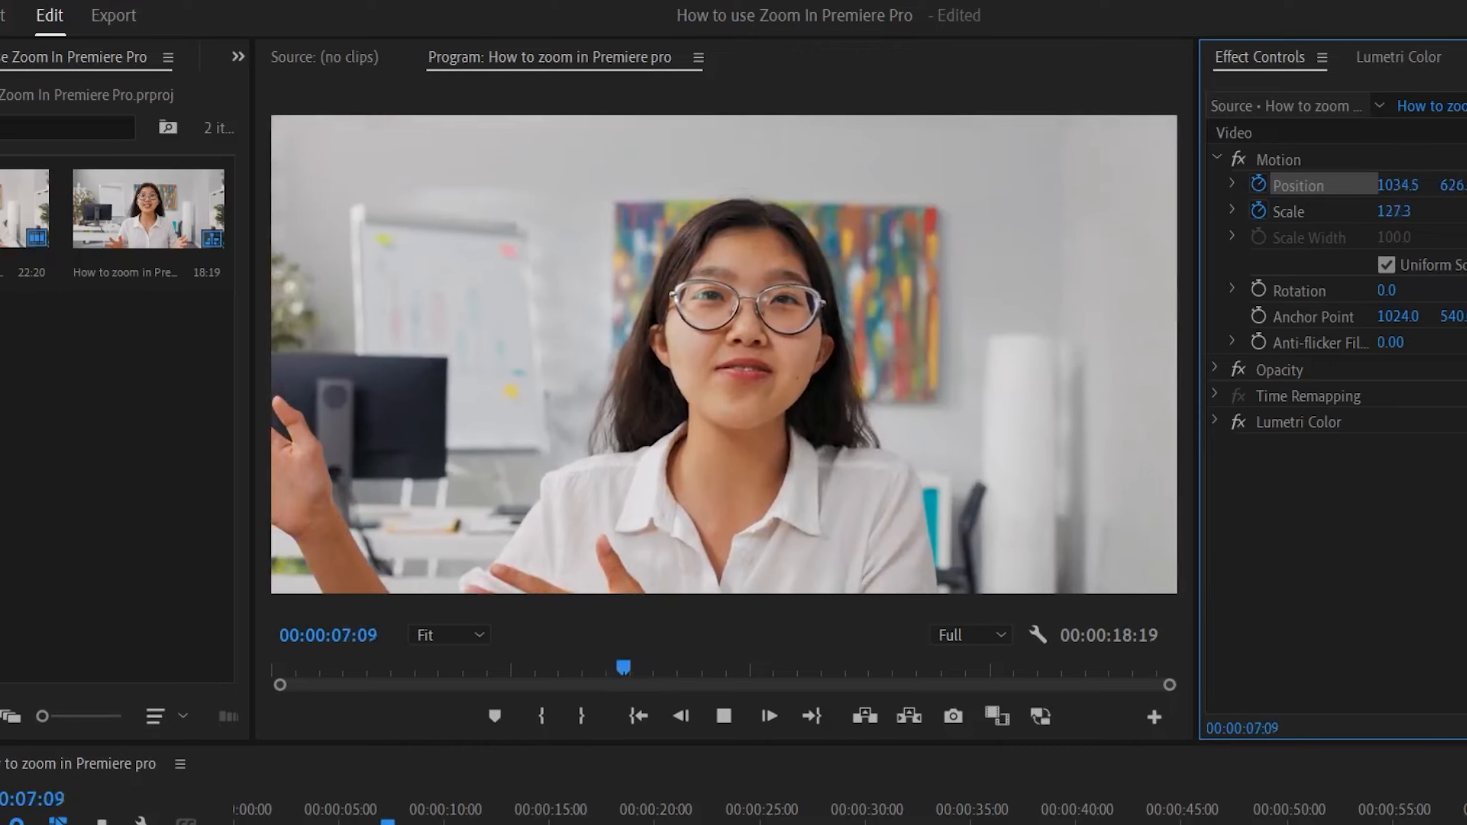
pyautogui.press('space')
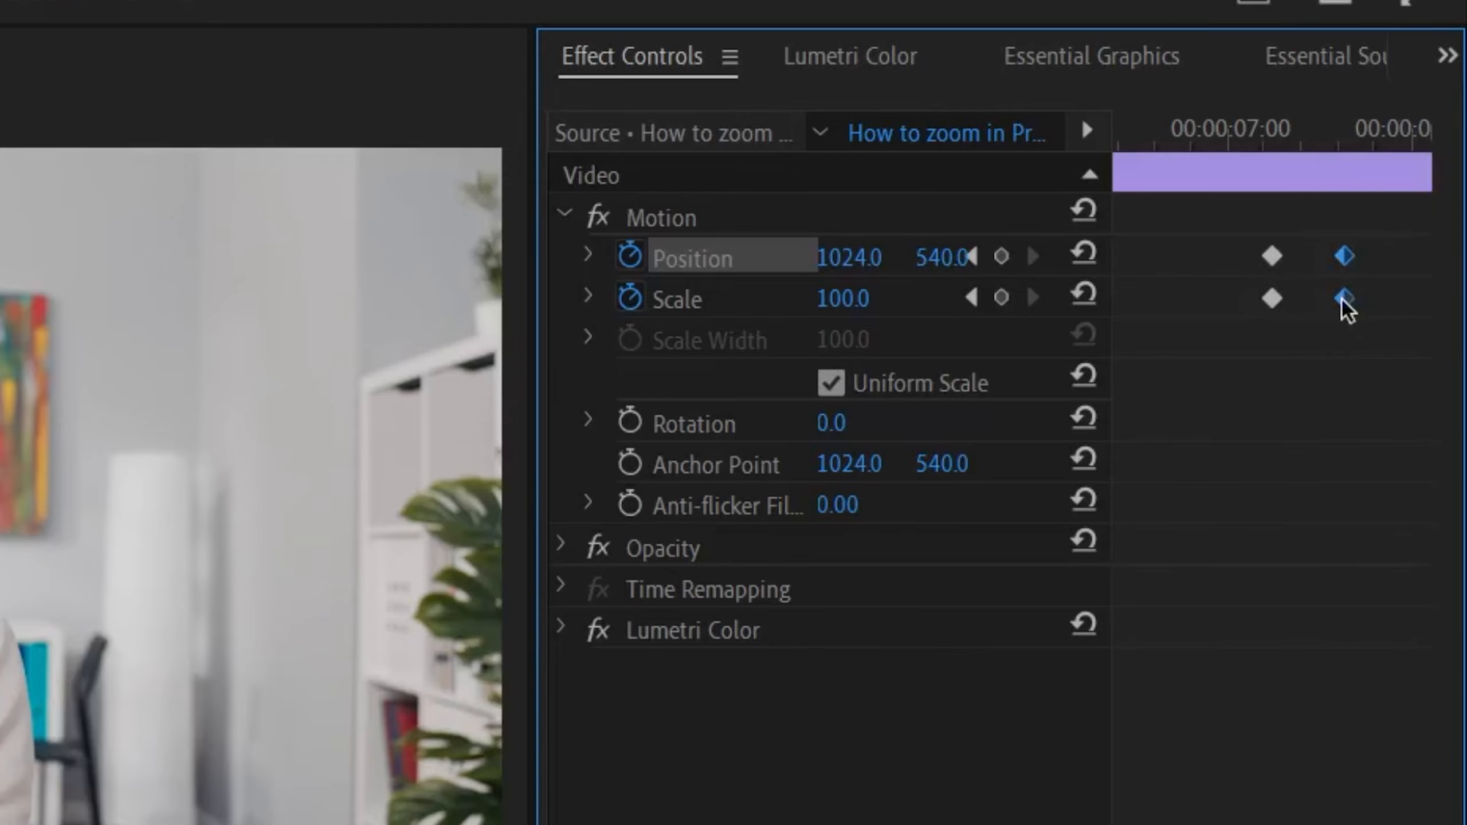
# Step: Move the zoom-out's ending Position and Scale keyframes closer to its starting ones and play the section back
pyautogui.moveTo(1329, 299); pyautogui.dragTo(1308, 306)
pyautogui.click(1245, 134)
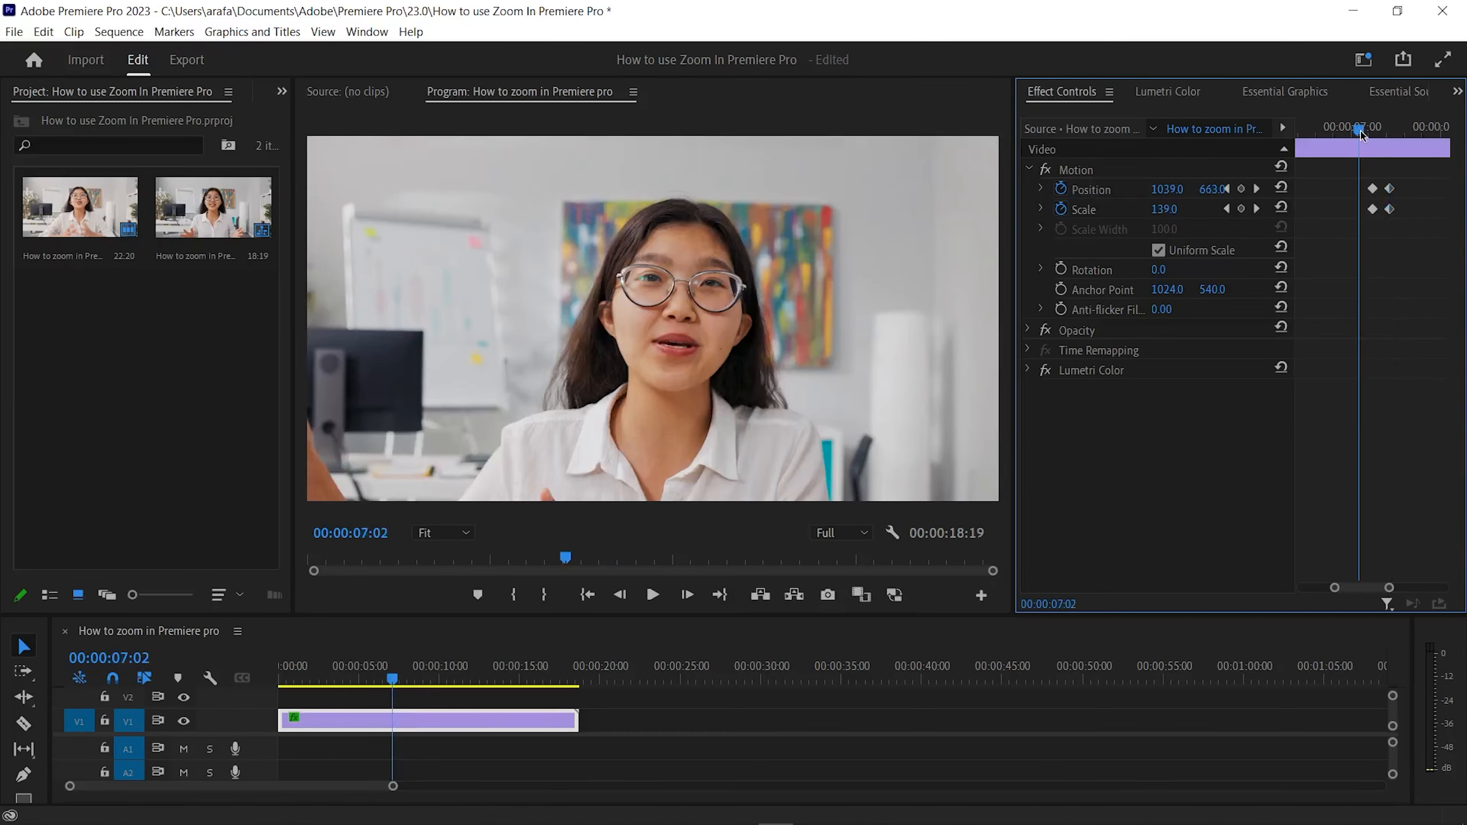
pyautogui.press('space')
pyautogui.press('space')
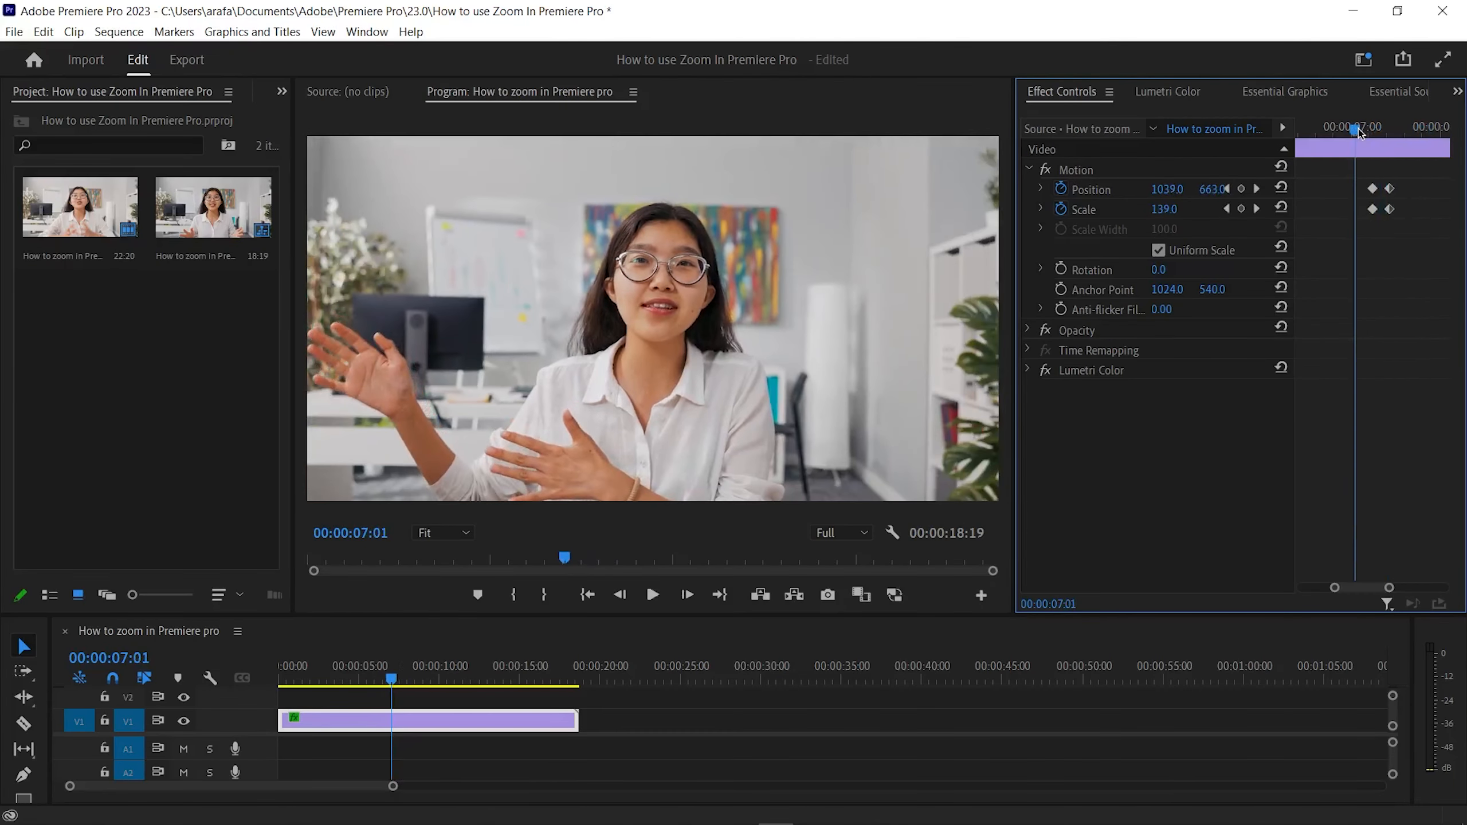
pyautogui.press('space')
pyautogui.click(1306, 116)
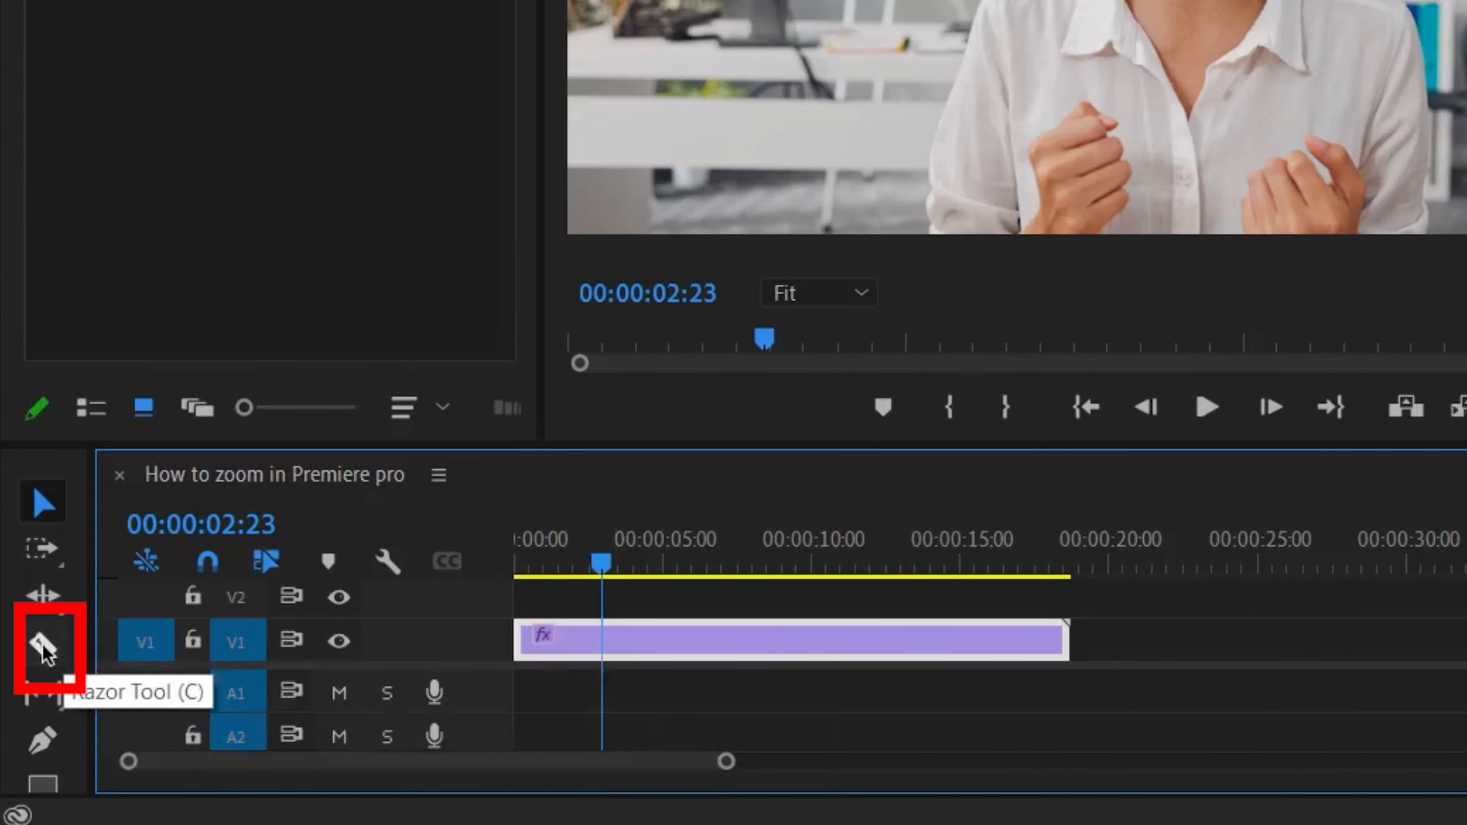
# Step: Split the clip at 00:00:02:23 with the Razor tool and return to the Selection tool
pyautogui.click(46, 648)
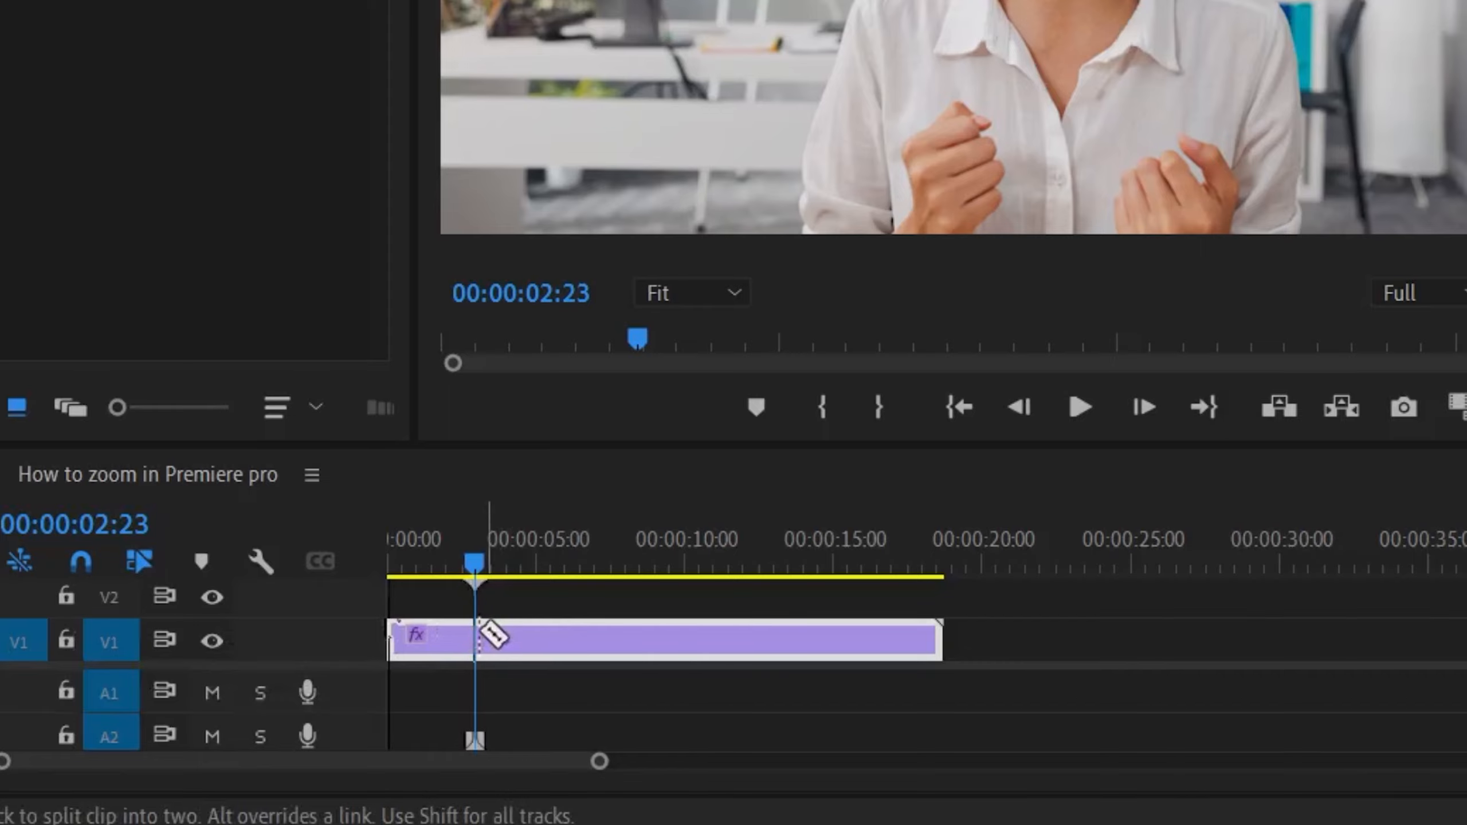
pyautogui.click(479, 635)
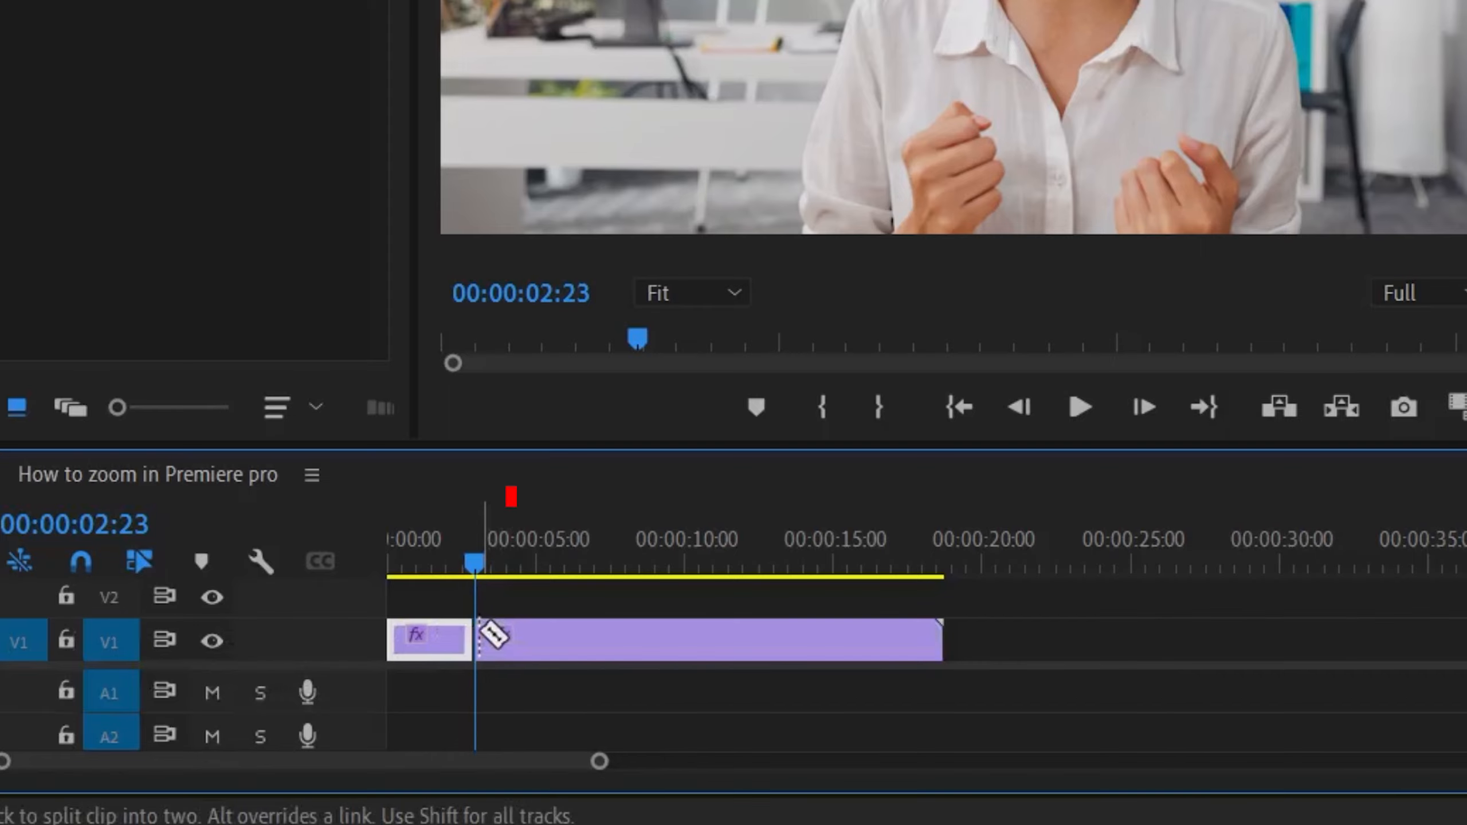
pyautogui.press('v')
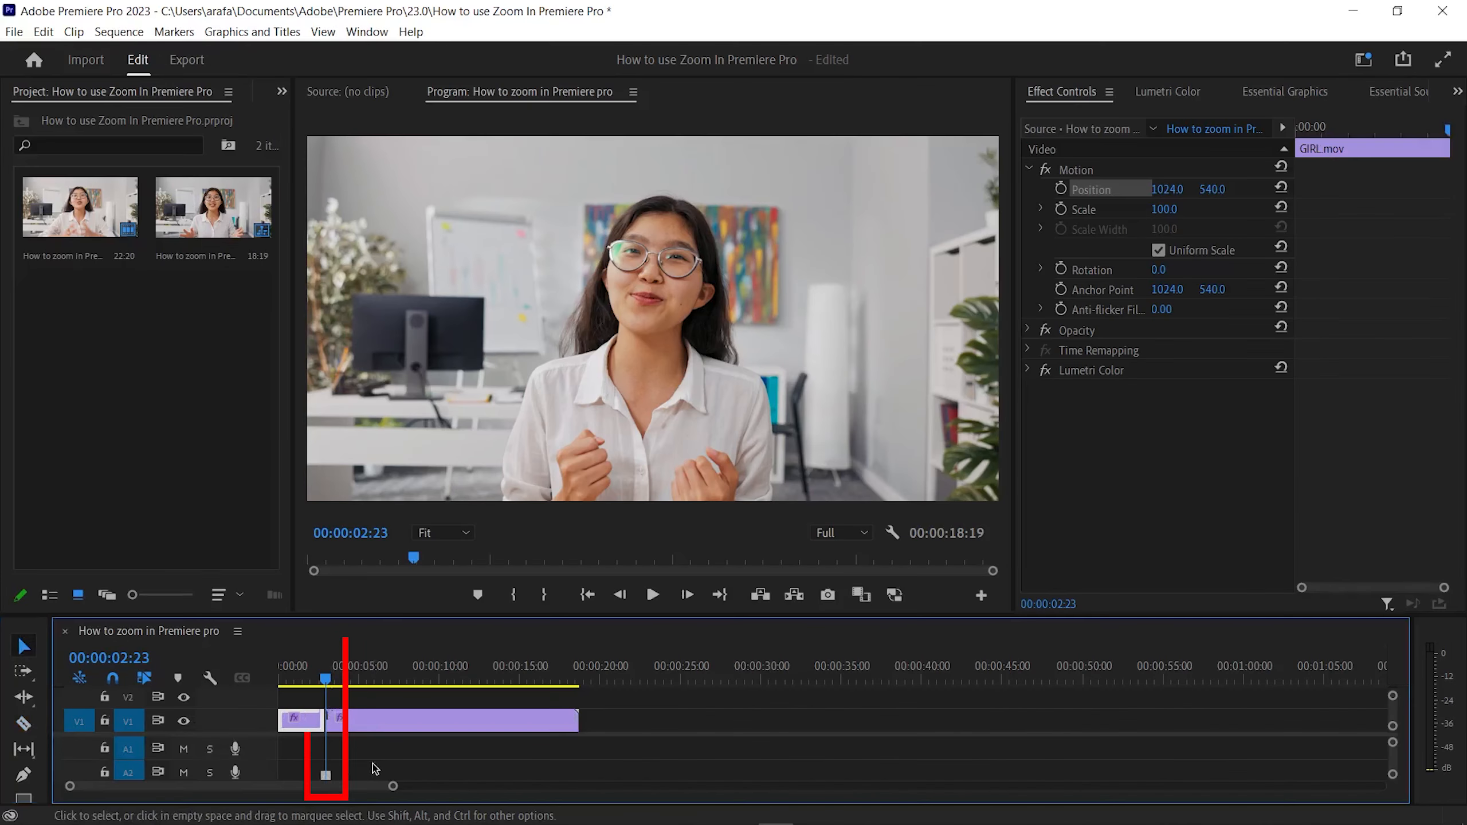
# Step: Set the second clip segment's Scale to about 143 and Position to about 1008, 699, and preview the jump zoom across the cut
pyautogui.moveTo(394, 785); pyautogui.dragTo(331, 788)
pyautogui.moveTo(401, 688); pyautogui.dragTo(404, 687)
pyautogui.click(428, 725)
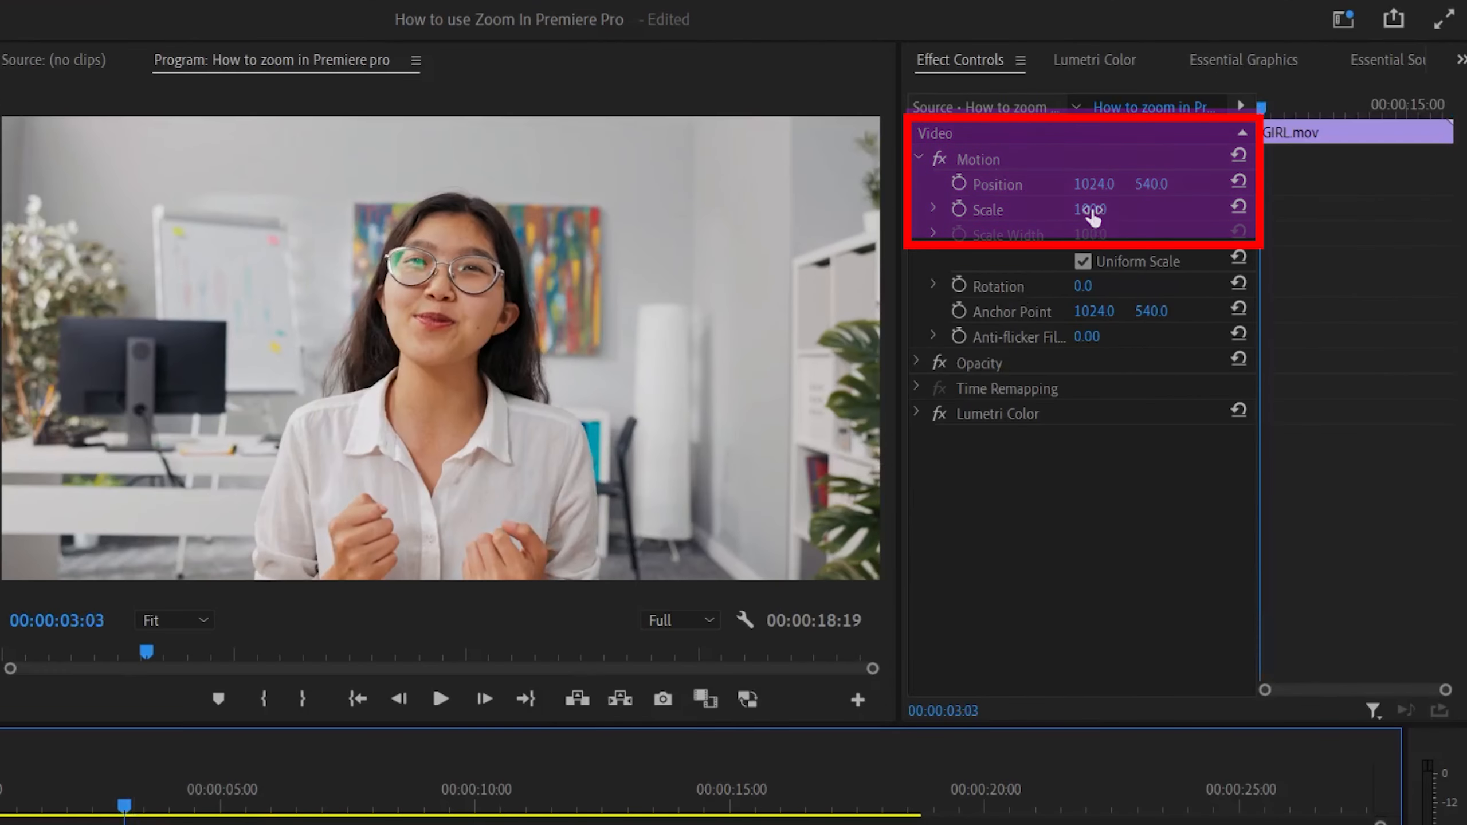
pyautogui.moveTo(1092, 215); pyautogui.dragTo(1116, 215)
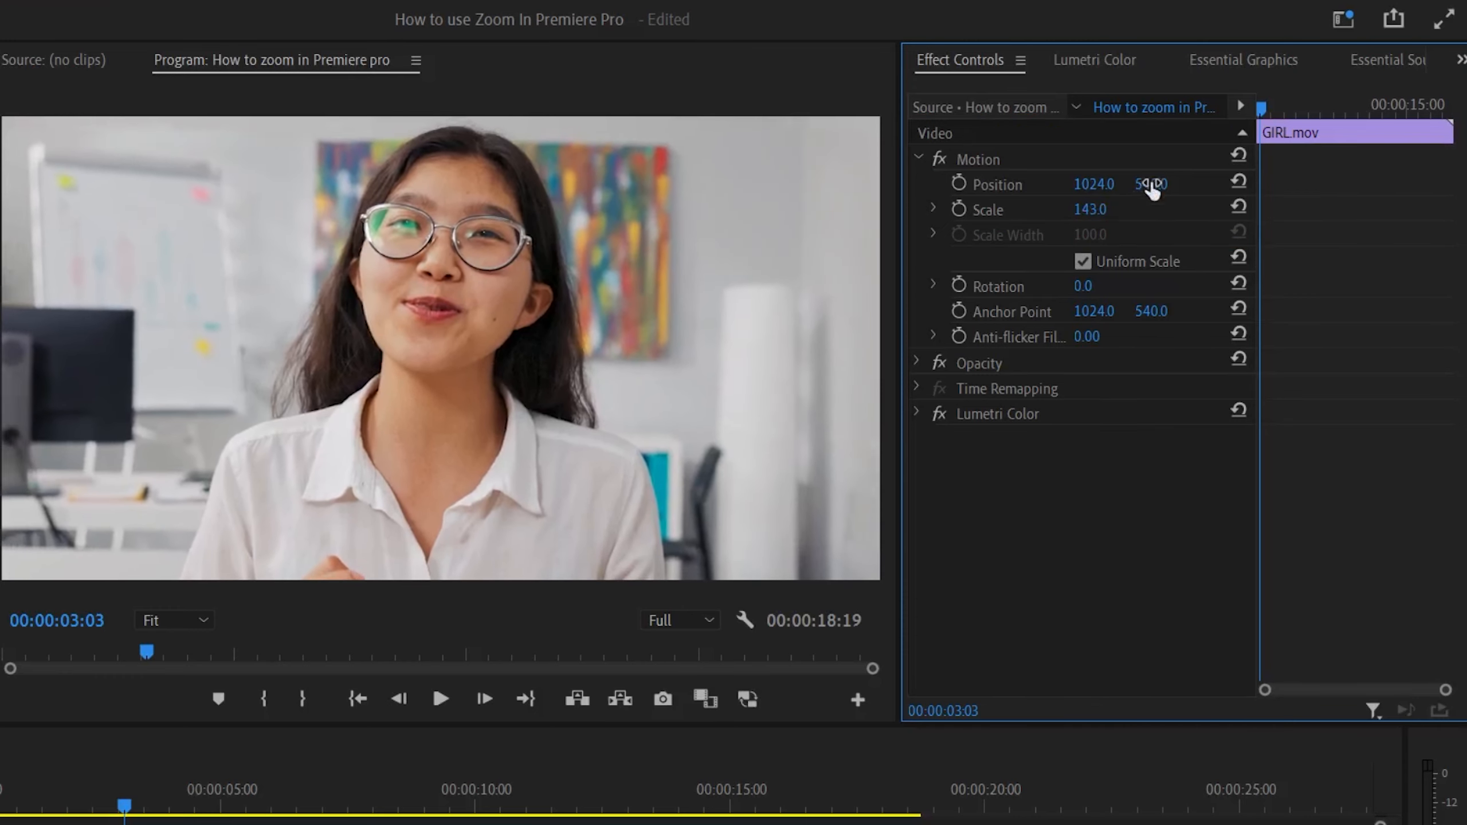
pyautogui.moveTo(1151, 184); pyautogui.dragTo(1251, 184)
pyautogui.moveTo(1106, 185); pyautogui.dragTo(1142, 184)
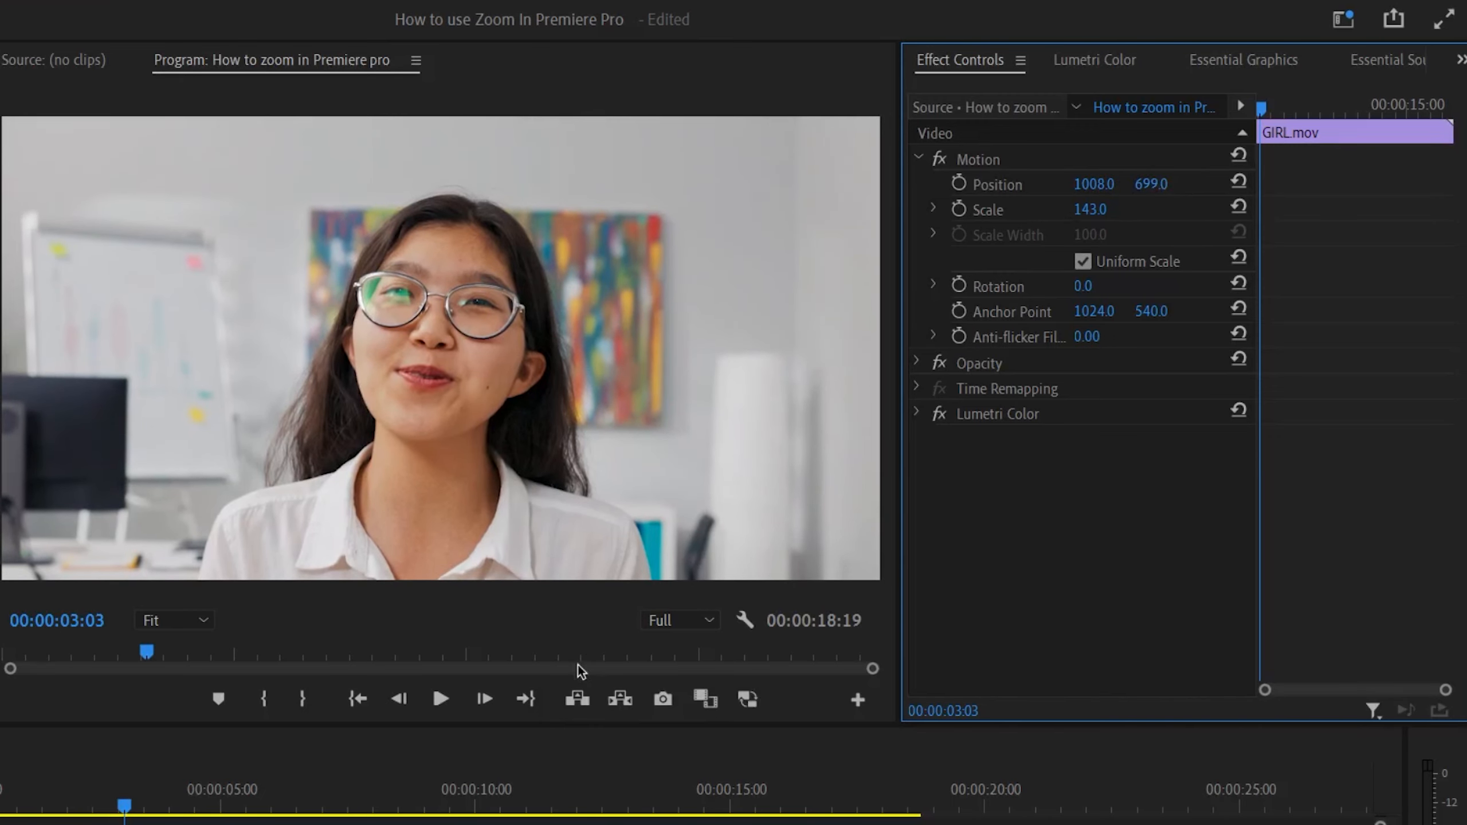
pyautogui.click(298, 792)
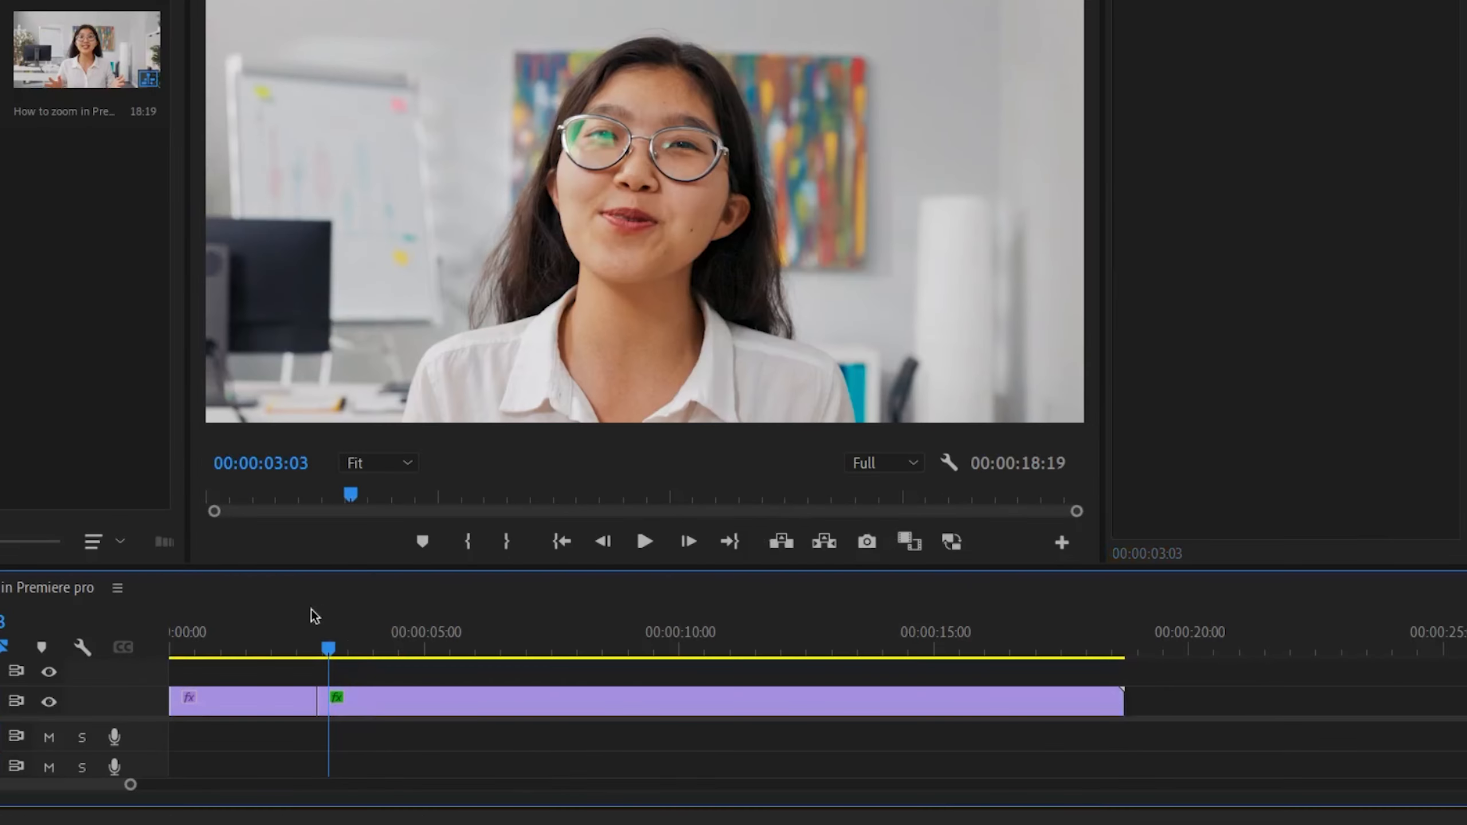
pyautogui.moveTo(333, 645); pyautogui.dragTo(403, 660)
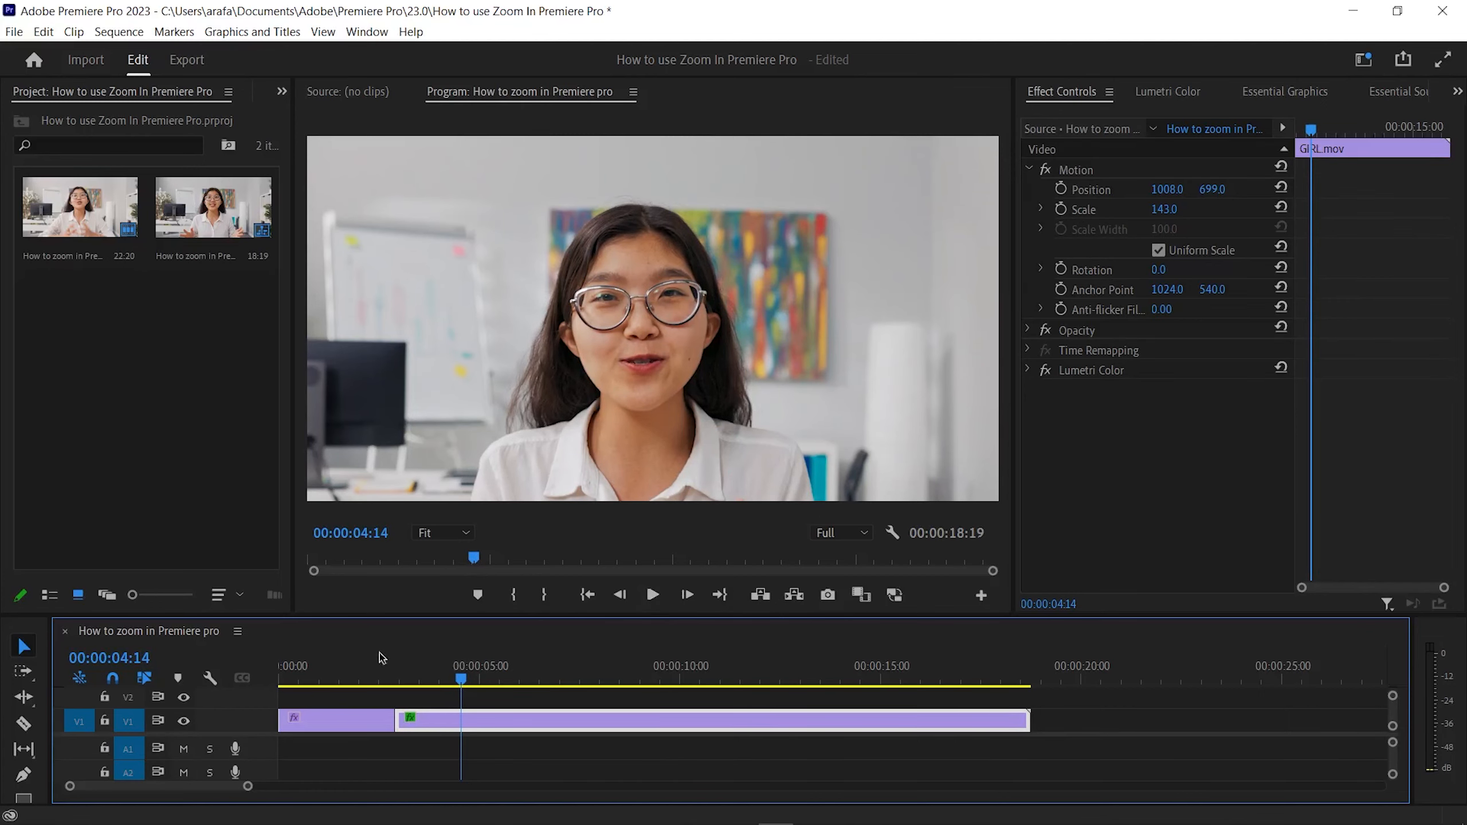
# Step: Split the scaled-up segment at 00:00:04:14 with the Razor tool and return to the Selection tool
pyautogui.click(23, 723)
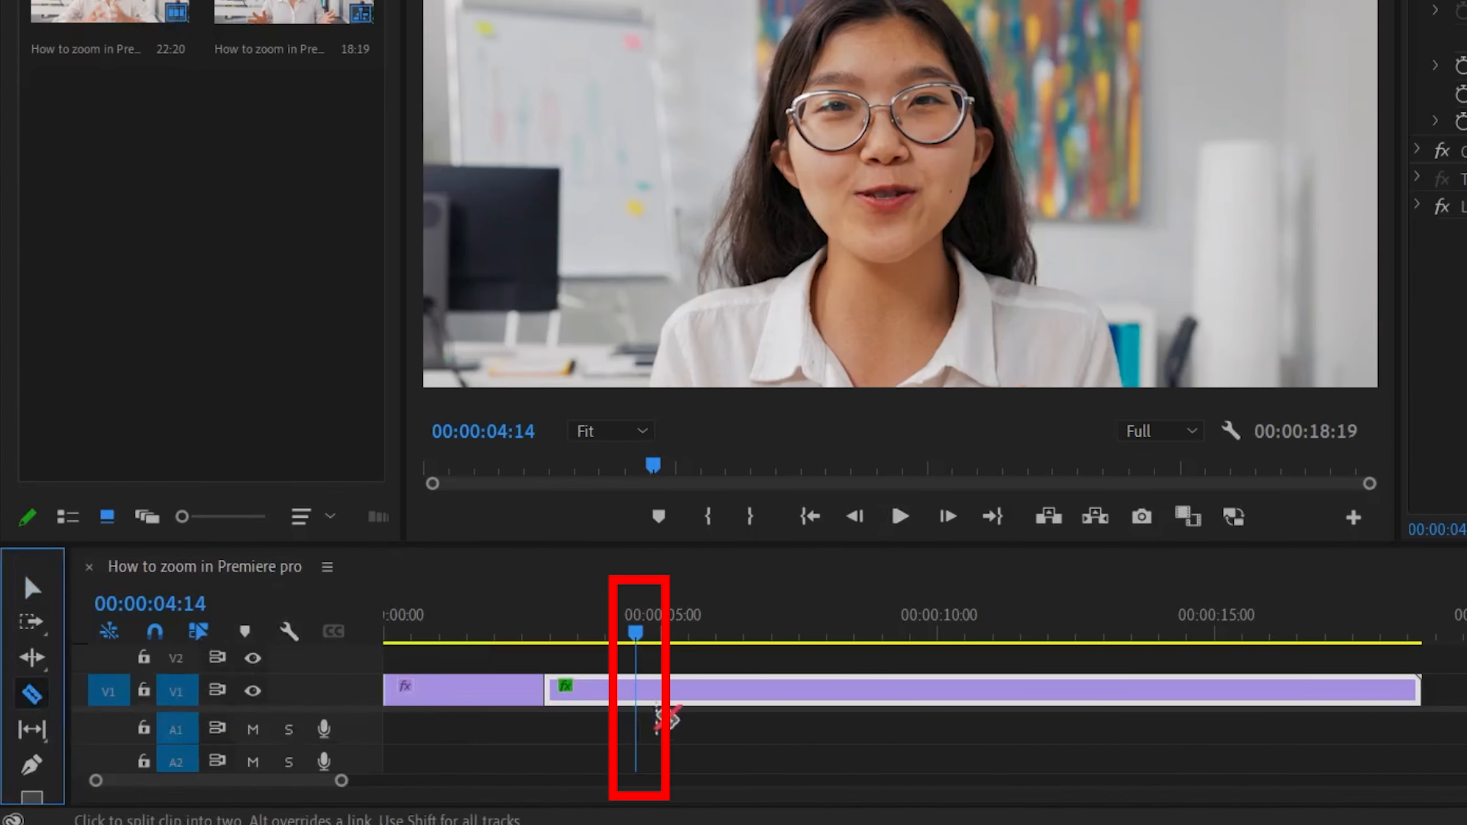
pyautogui.click(645, 693)
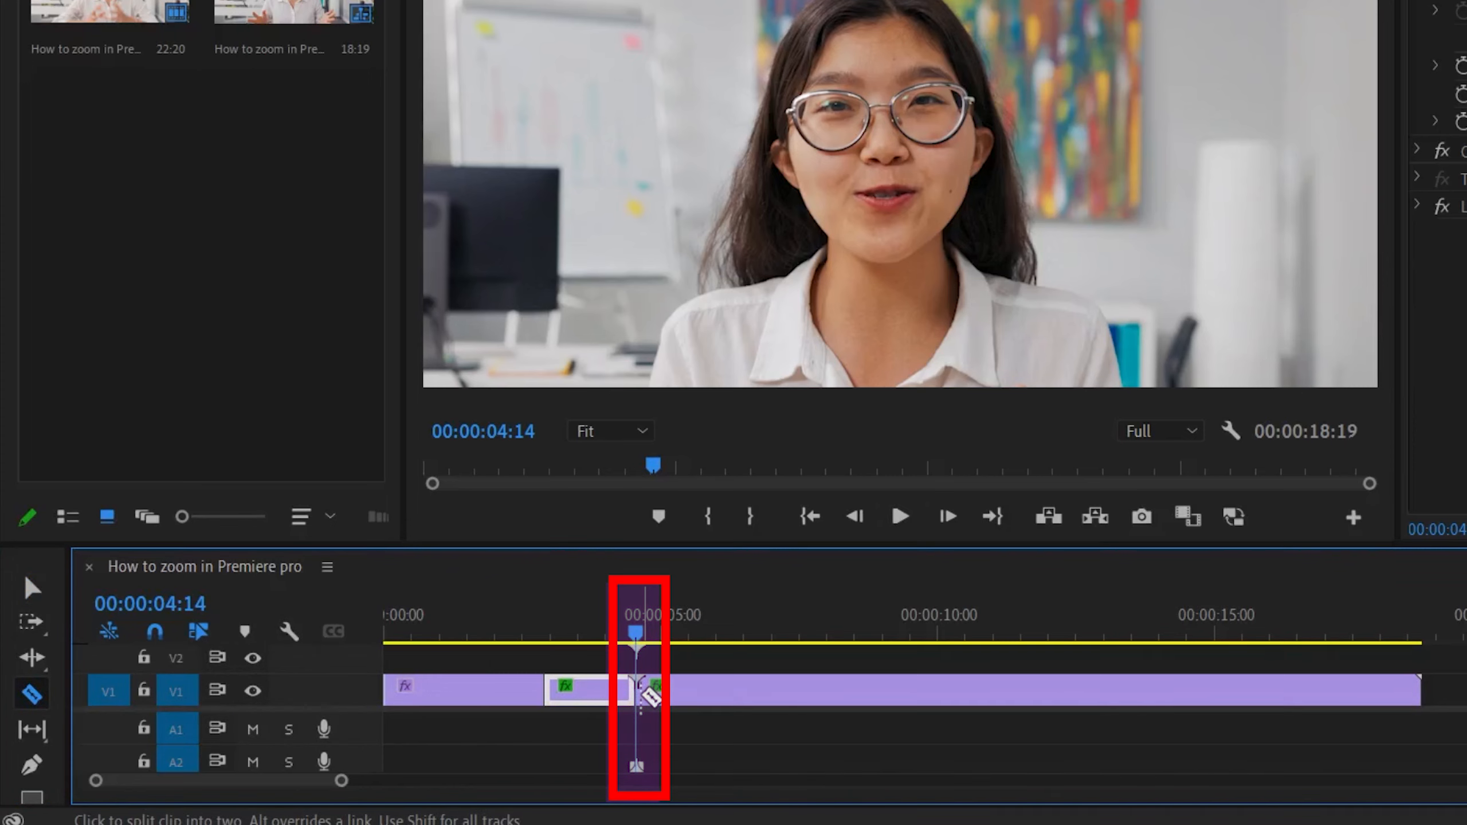
pyautogui.click(34, 586)
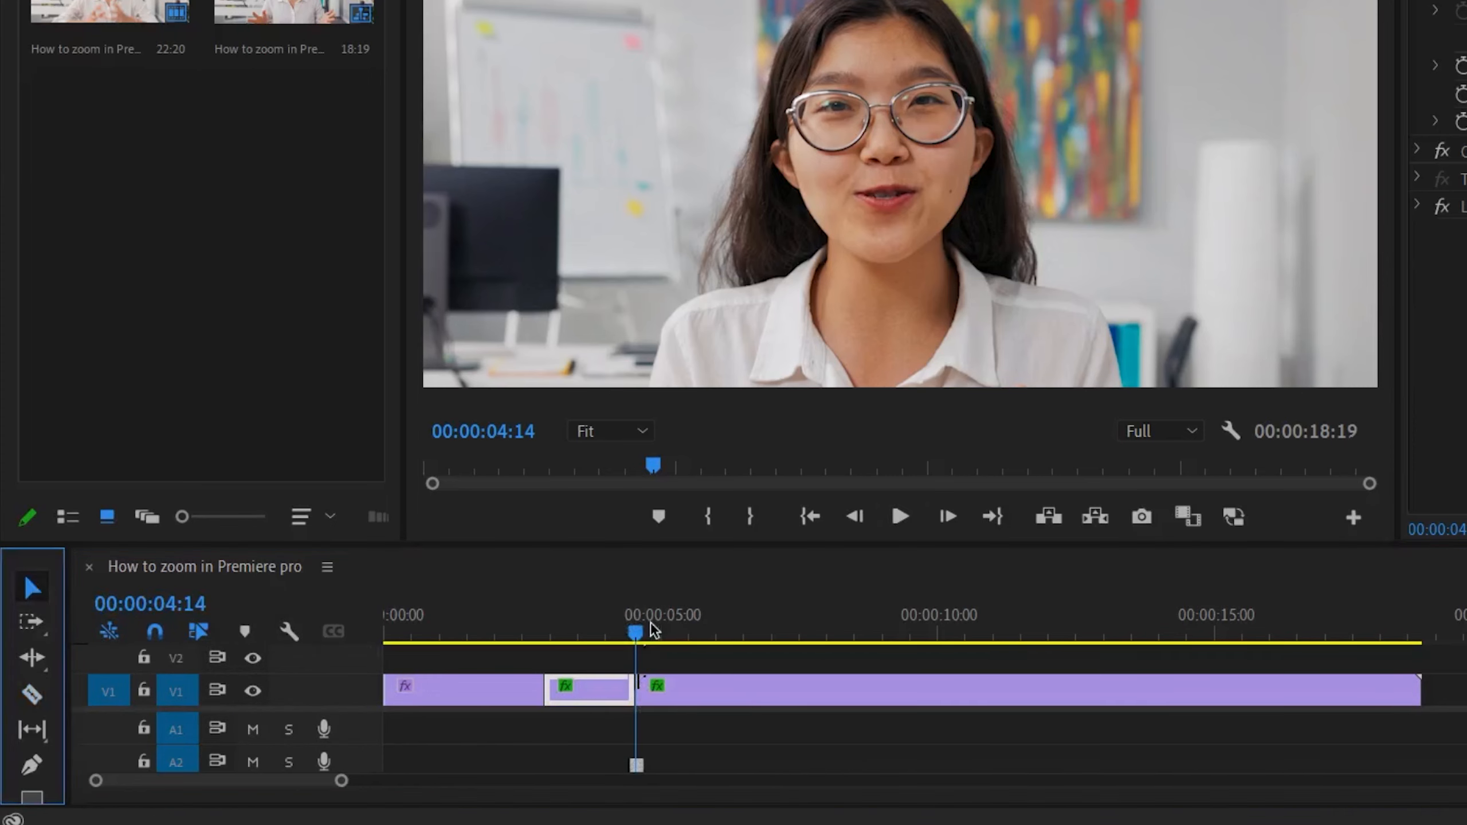
# Step: Reset the third segment's Scale and Position to their defaults, then play the sequence from 00:00:01:18 across both cuts
pyautogui.moveTo(634, 635)
pyautogui.mouseDown()
pyautogui.moveTo(659, 636)
pyautogui.moveTo(645, 635)
pyautogui.mouseUp()
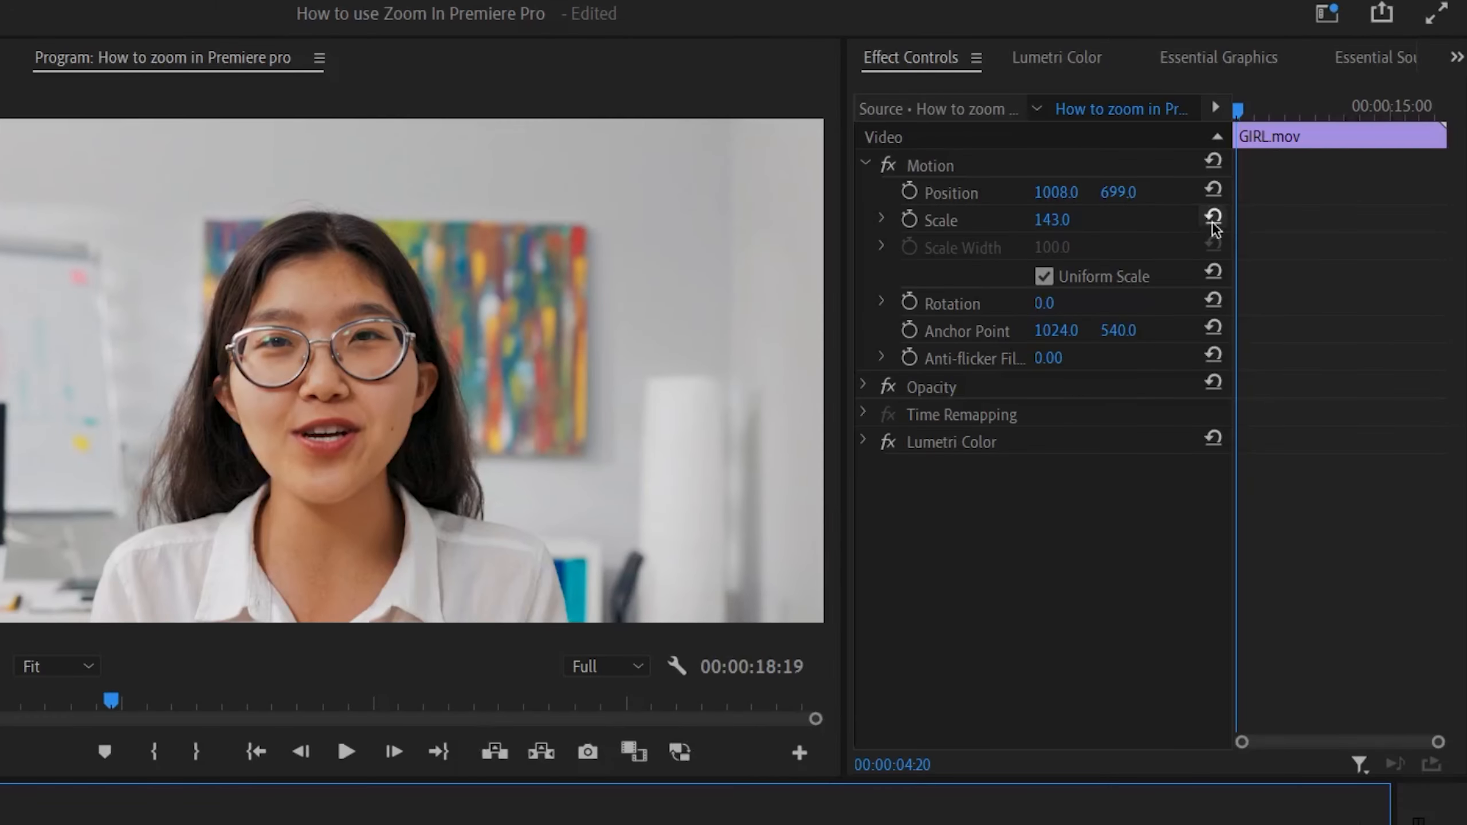
pyautogui.click(1214, 218)
pyautogui.click(1214, 190)
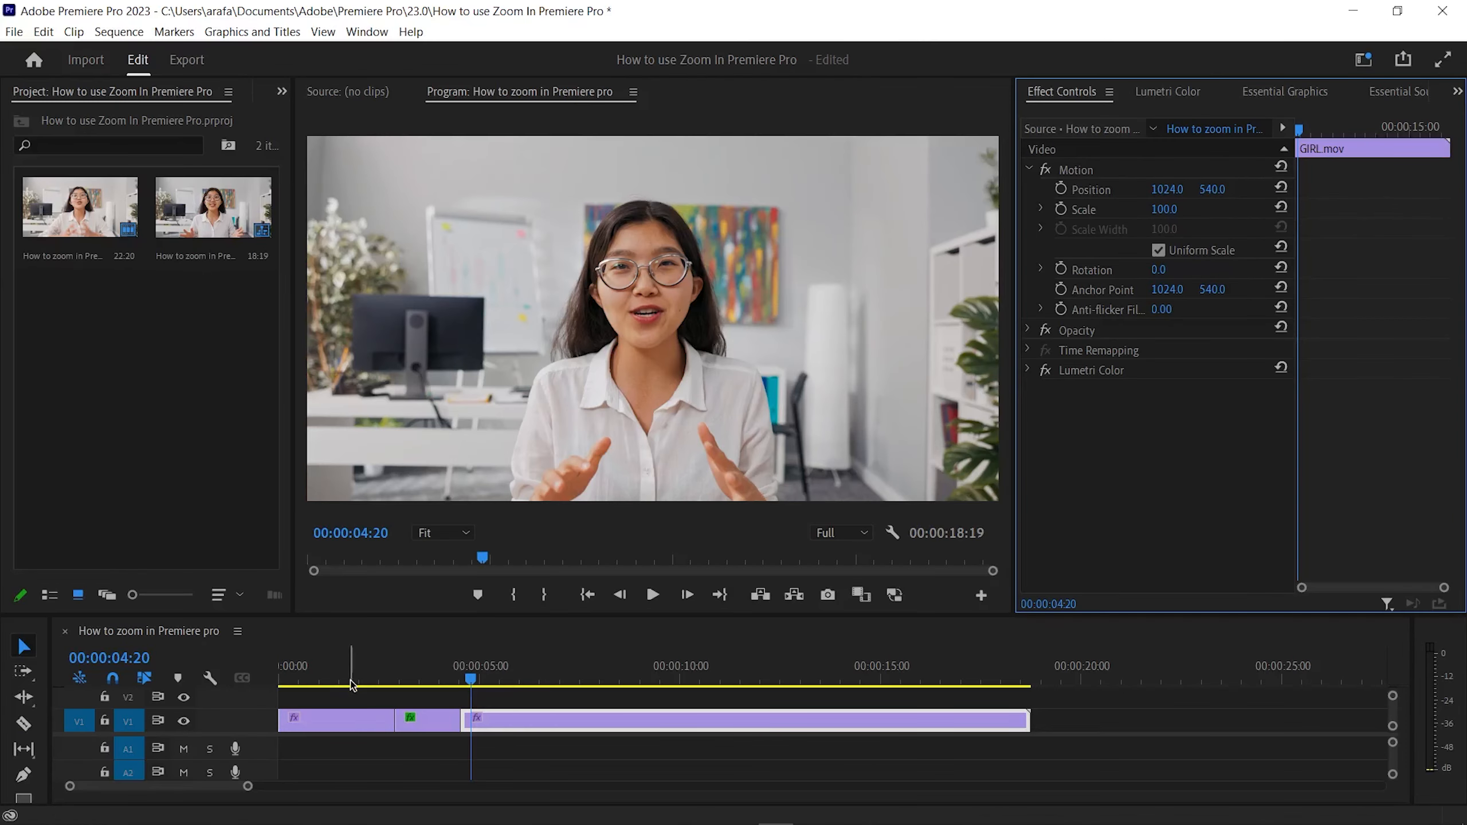
pyautogui.click(350, 682)
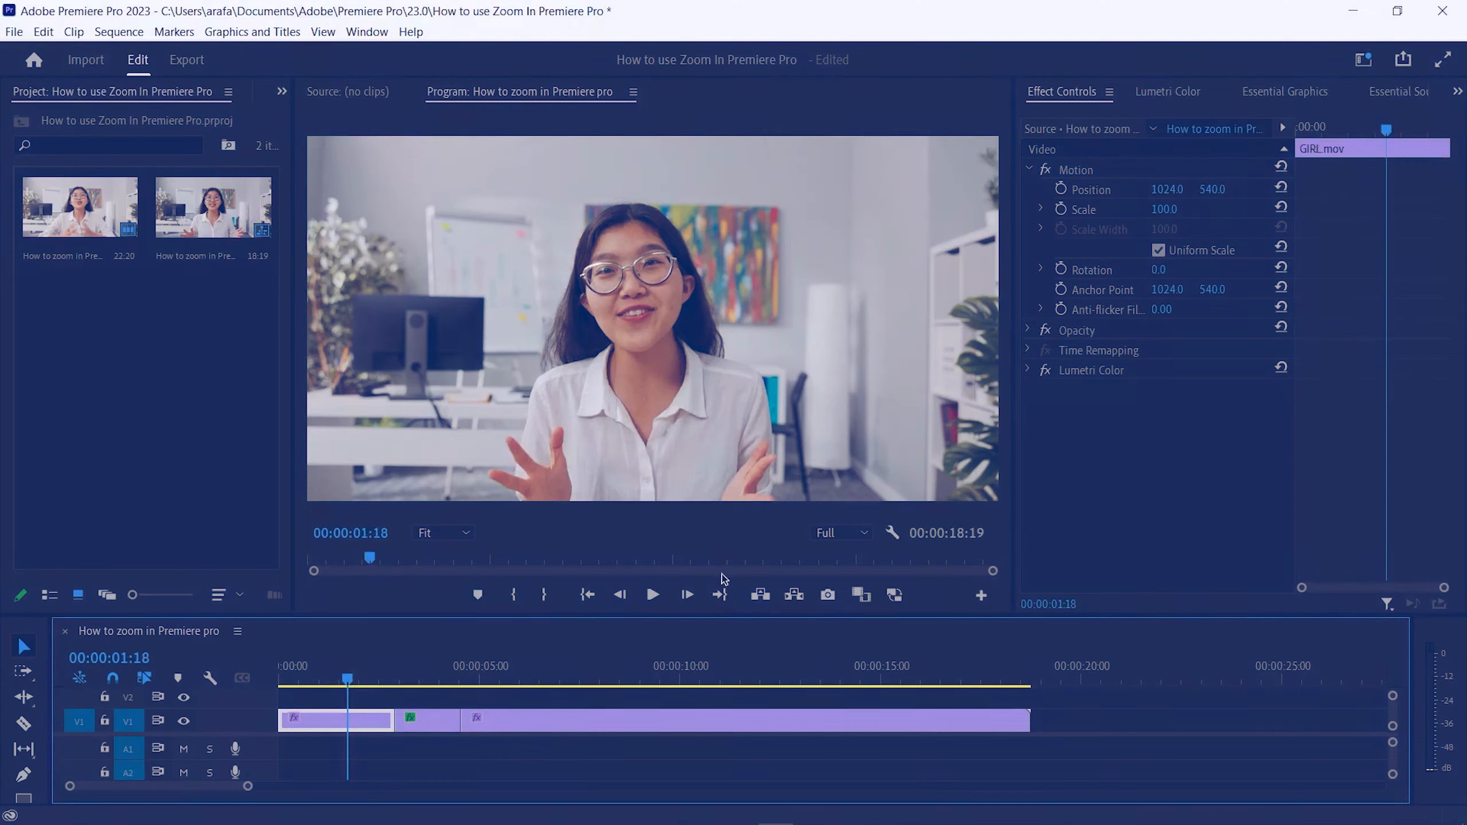
pyautogui.click(652, 594)
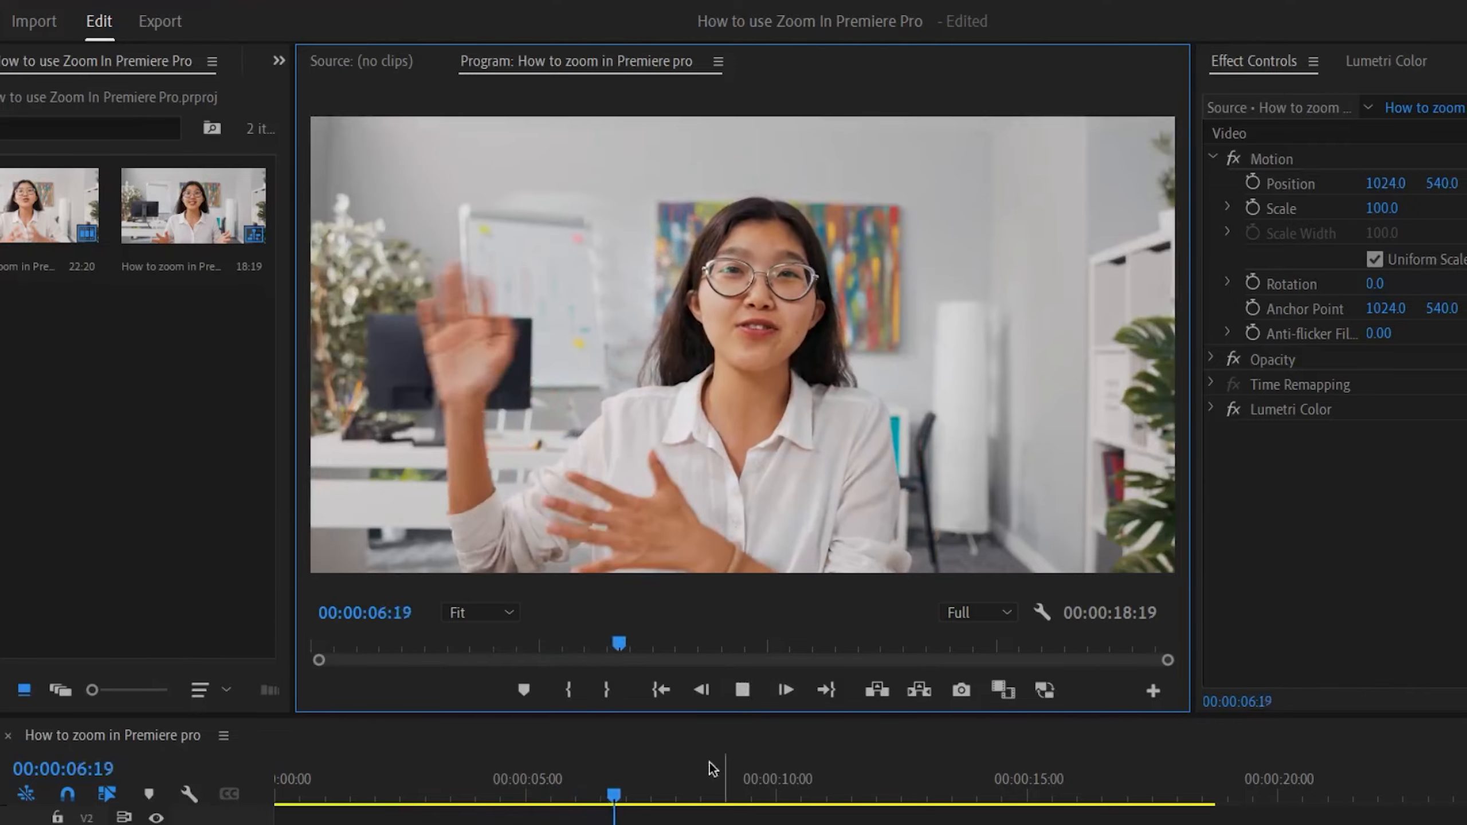
pyautogui.click(610, 789)
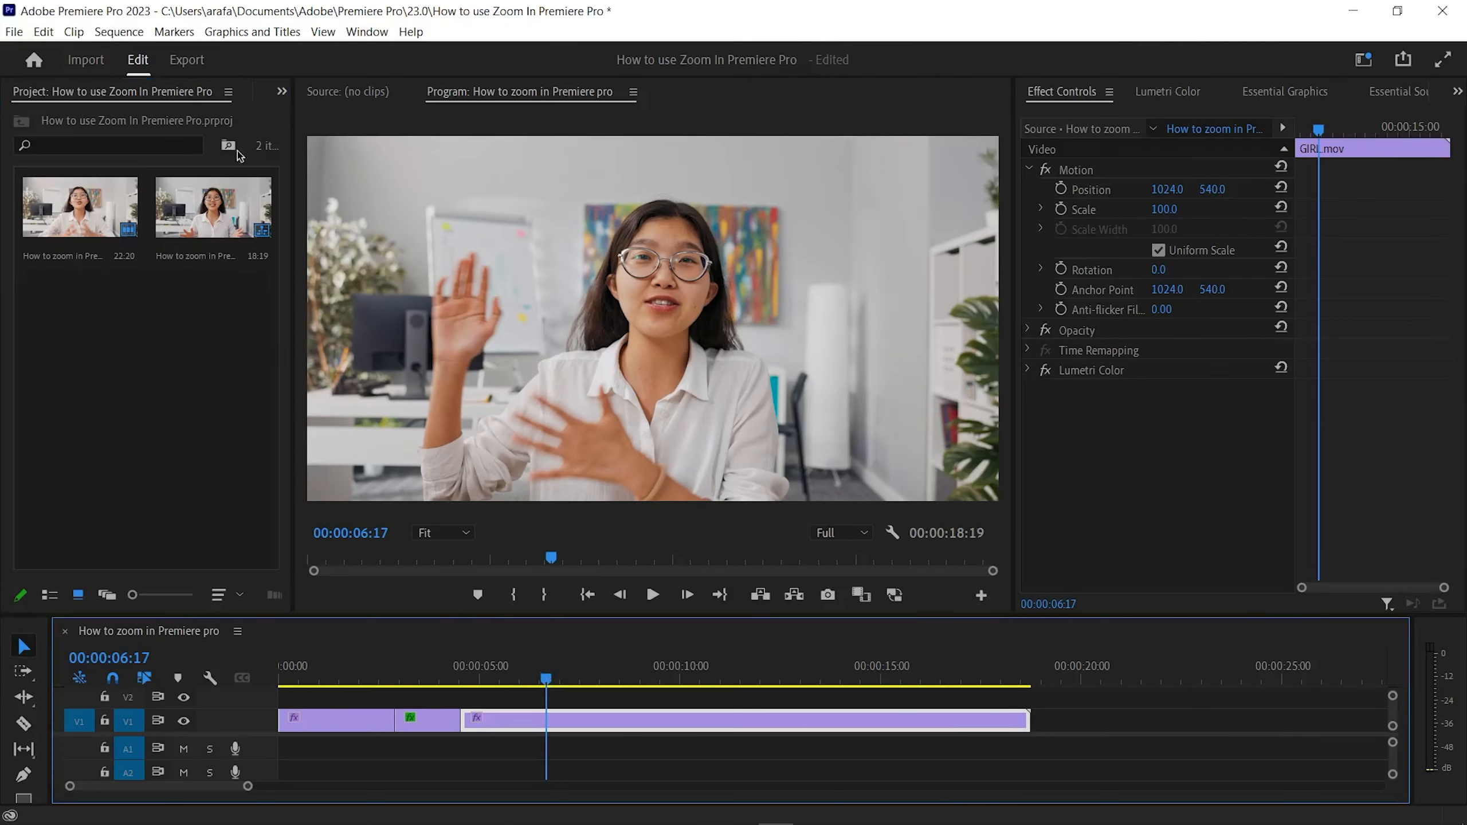
# Step: Apply the Cross Dissolve video transition to both cuts and slightly lengthen the one at the second cut
pyautogui.click(281, 91)
pyautogui.click(312, 135)
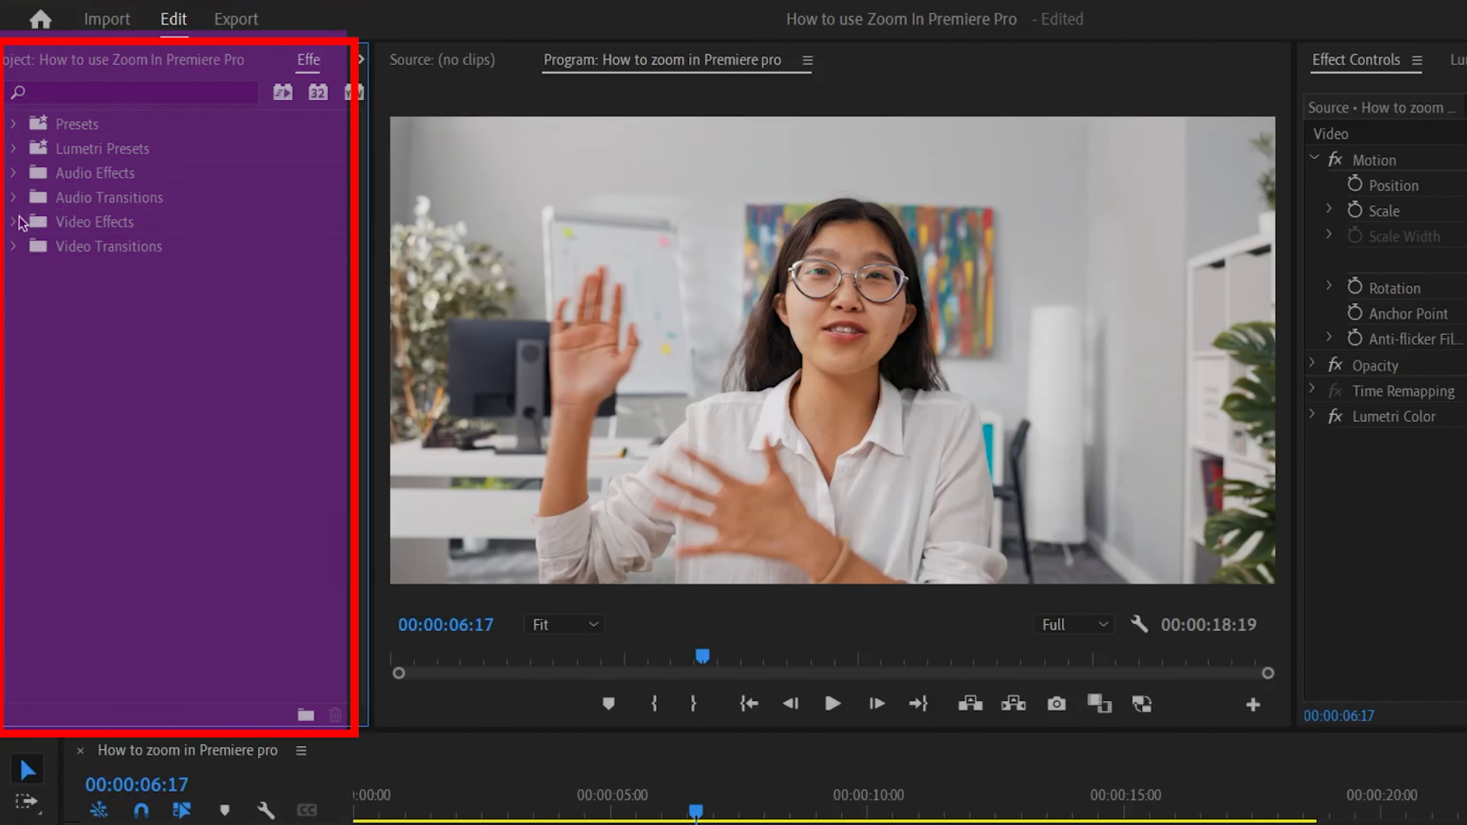
pyautogui.click(14, 247)
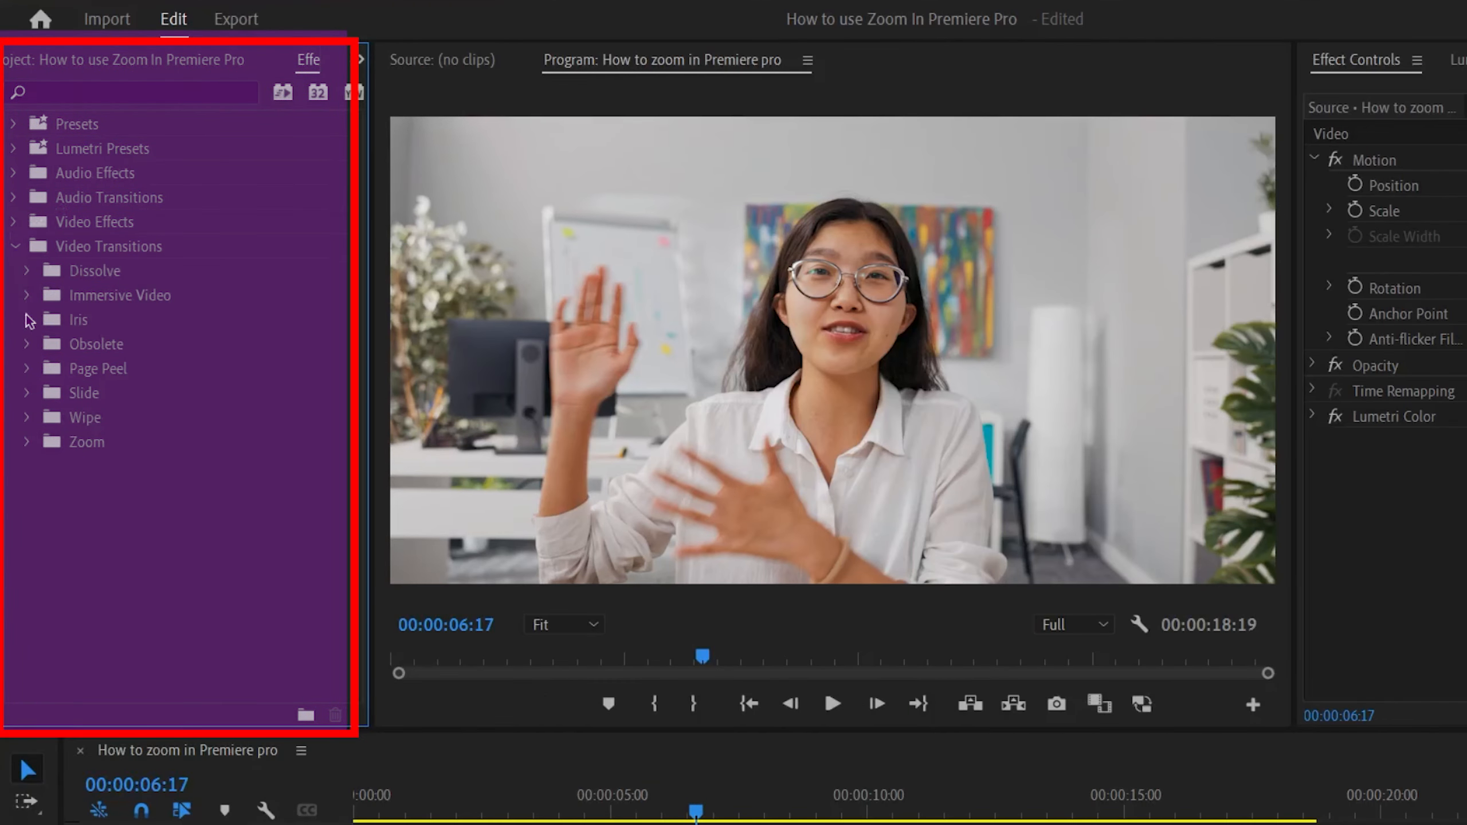
pyautogui.click(27, 271)
pyautogui.moveTo(123, 323); pyautogui.dragTo(507, 824)
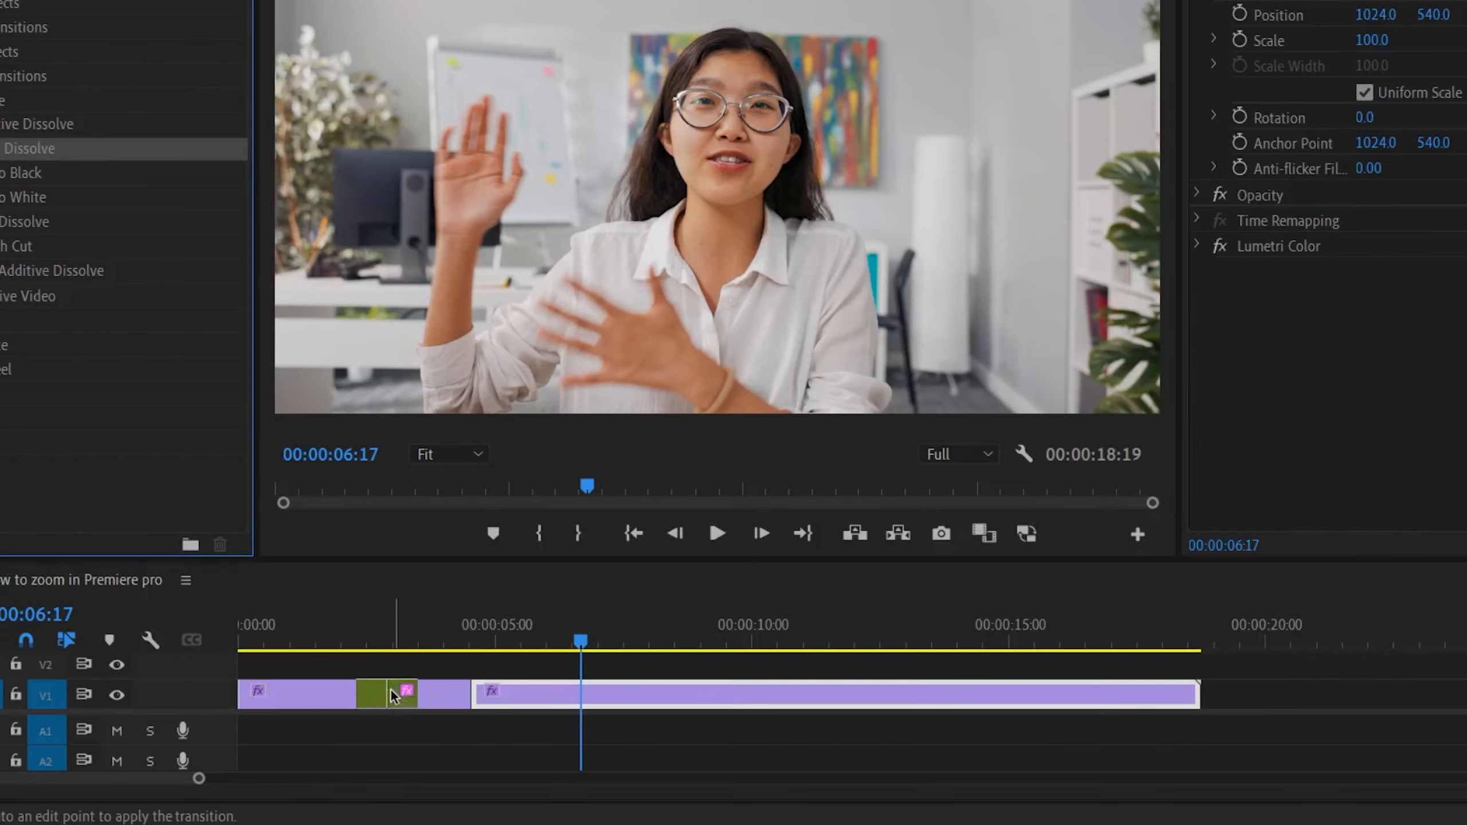
pyautogui.moveTo(392, 695); pyautogui.dragTo(393, 696)
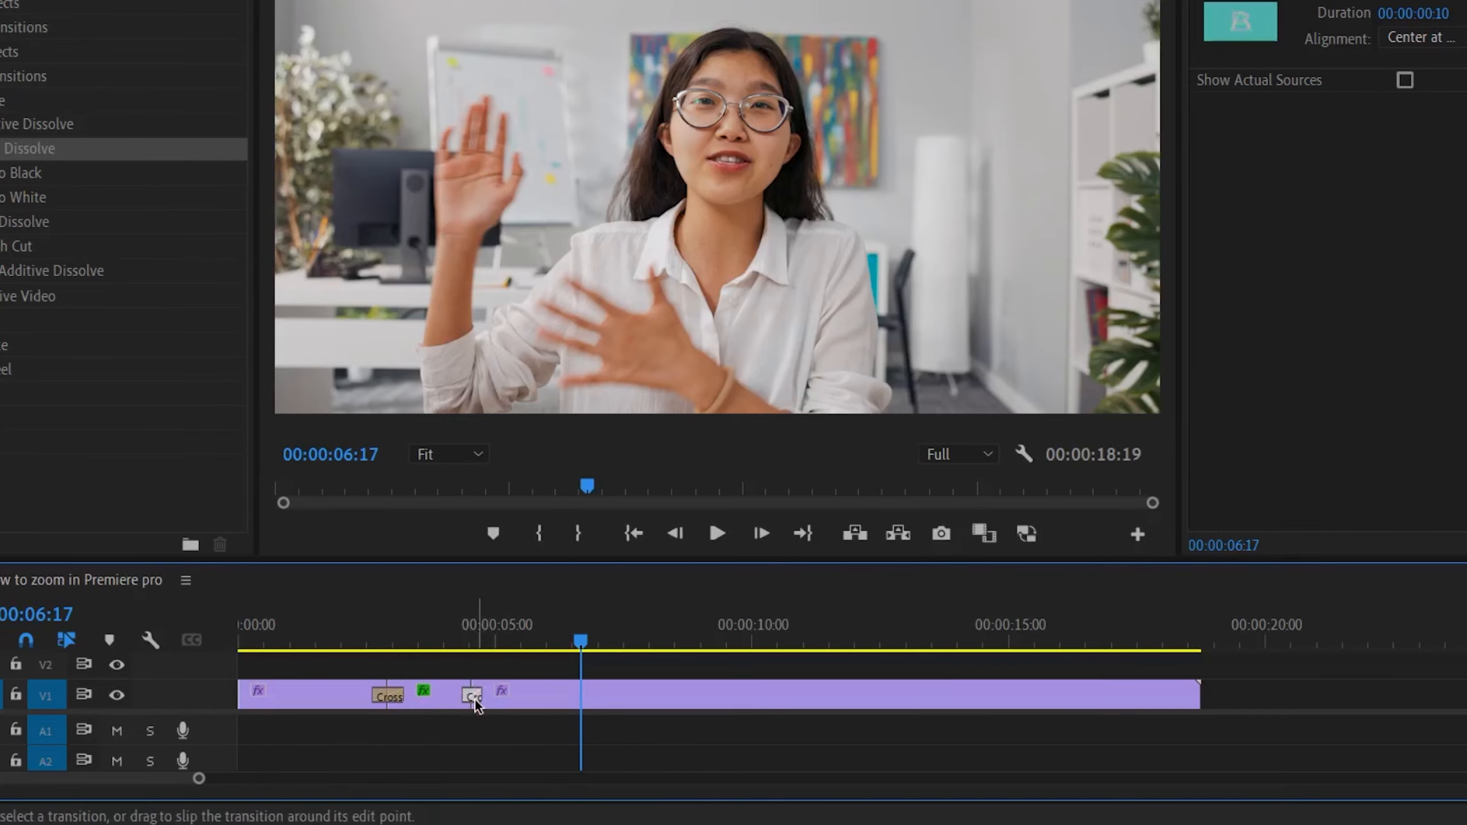
pyautogui.moveTo(484, 697); pyautogui.dragTo(490, 697)
# Step: Play the sequence from around 00:00:02:12 to review the dissolves between the zoomed segments
pyautogui.click(365, 640)
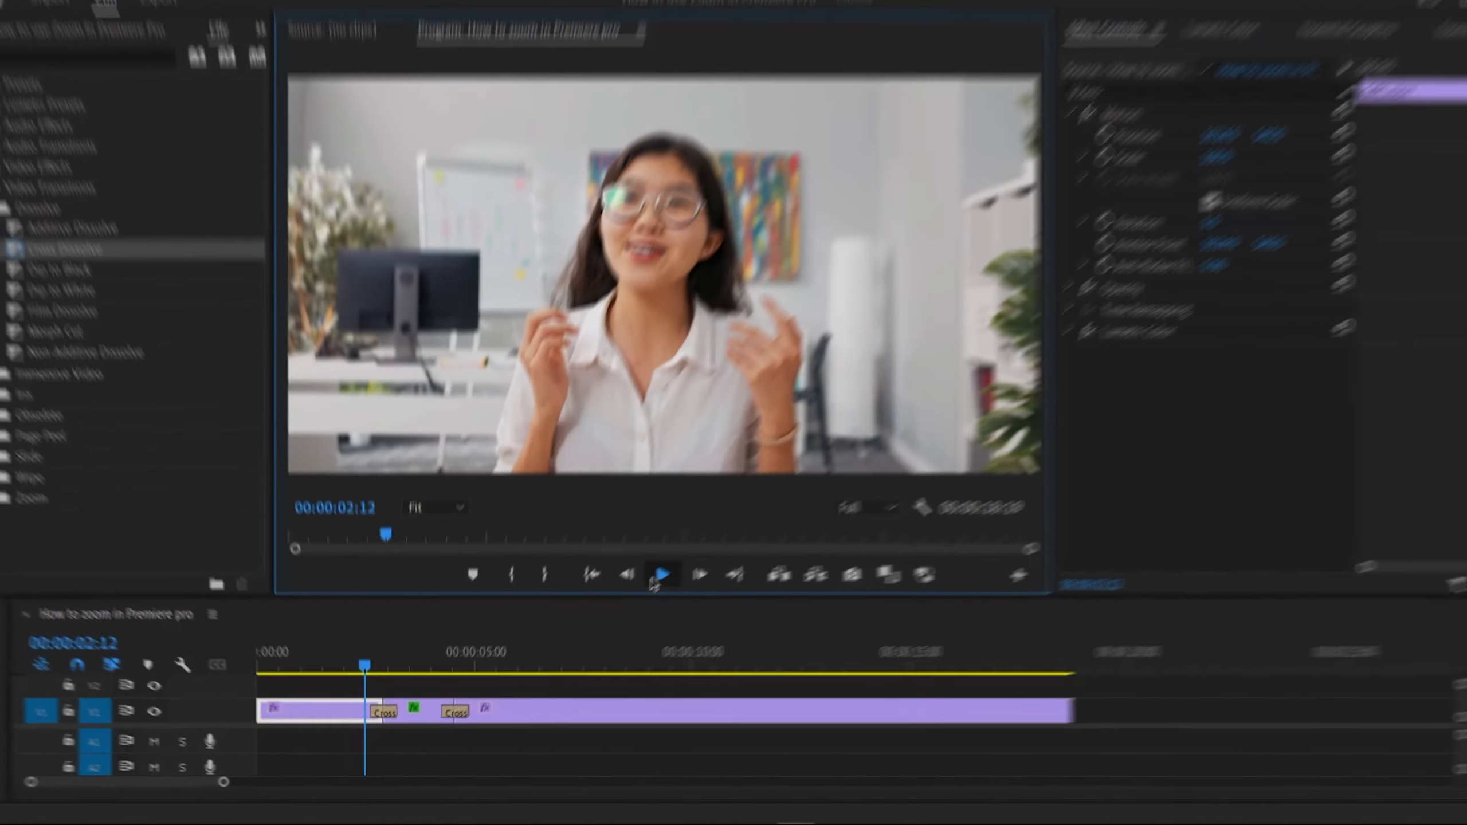
pyautogui.click(716, 534)
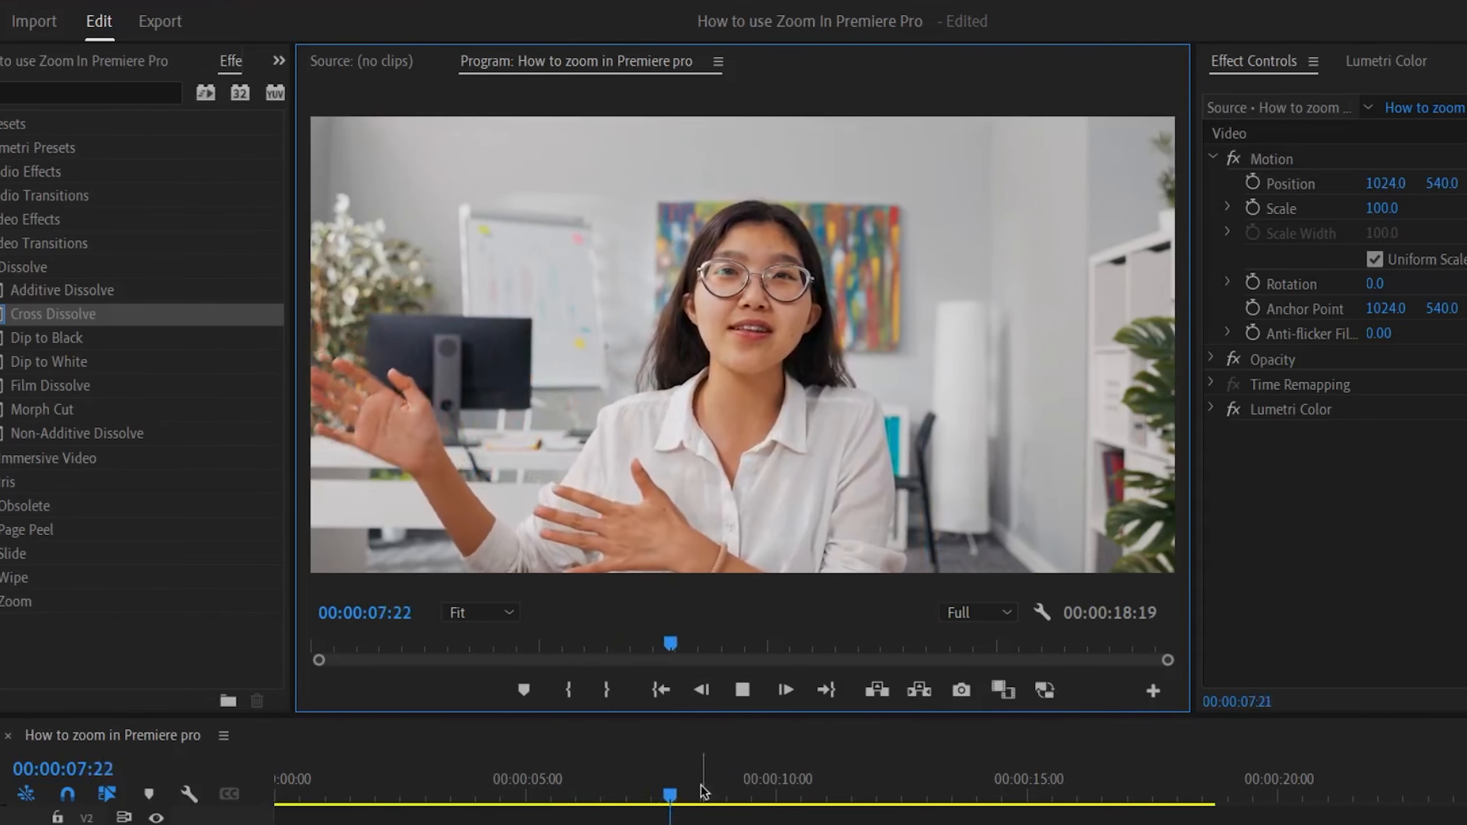
pyautogui.press('space')
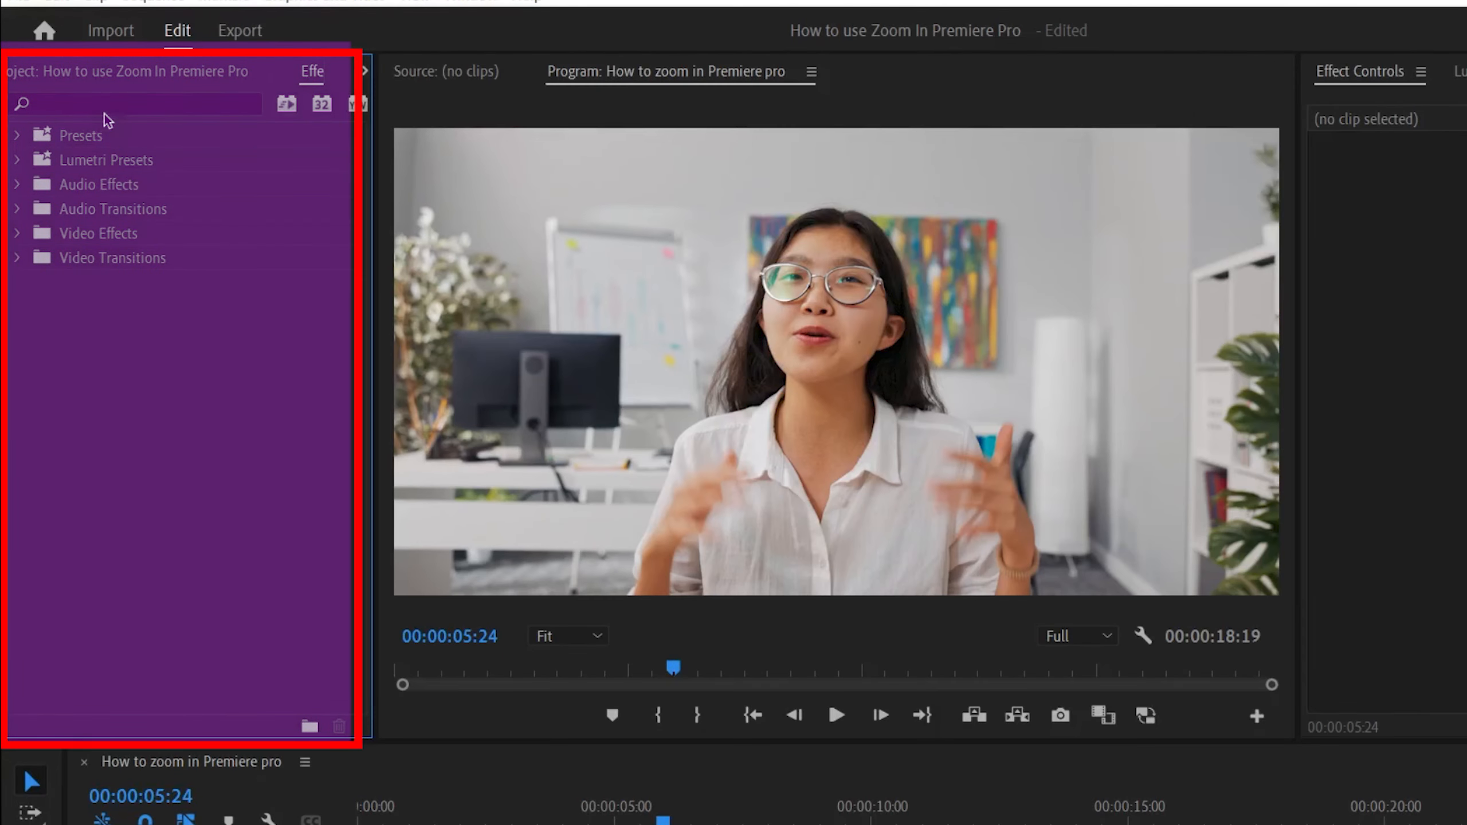
# Step: Find the Transform effect under the Distort video effects and apply it to the uncut clip
pyautogui.click(75, 103)
pyautogui.write('tran')
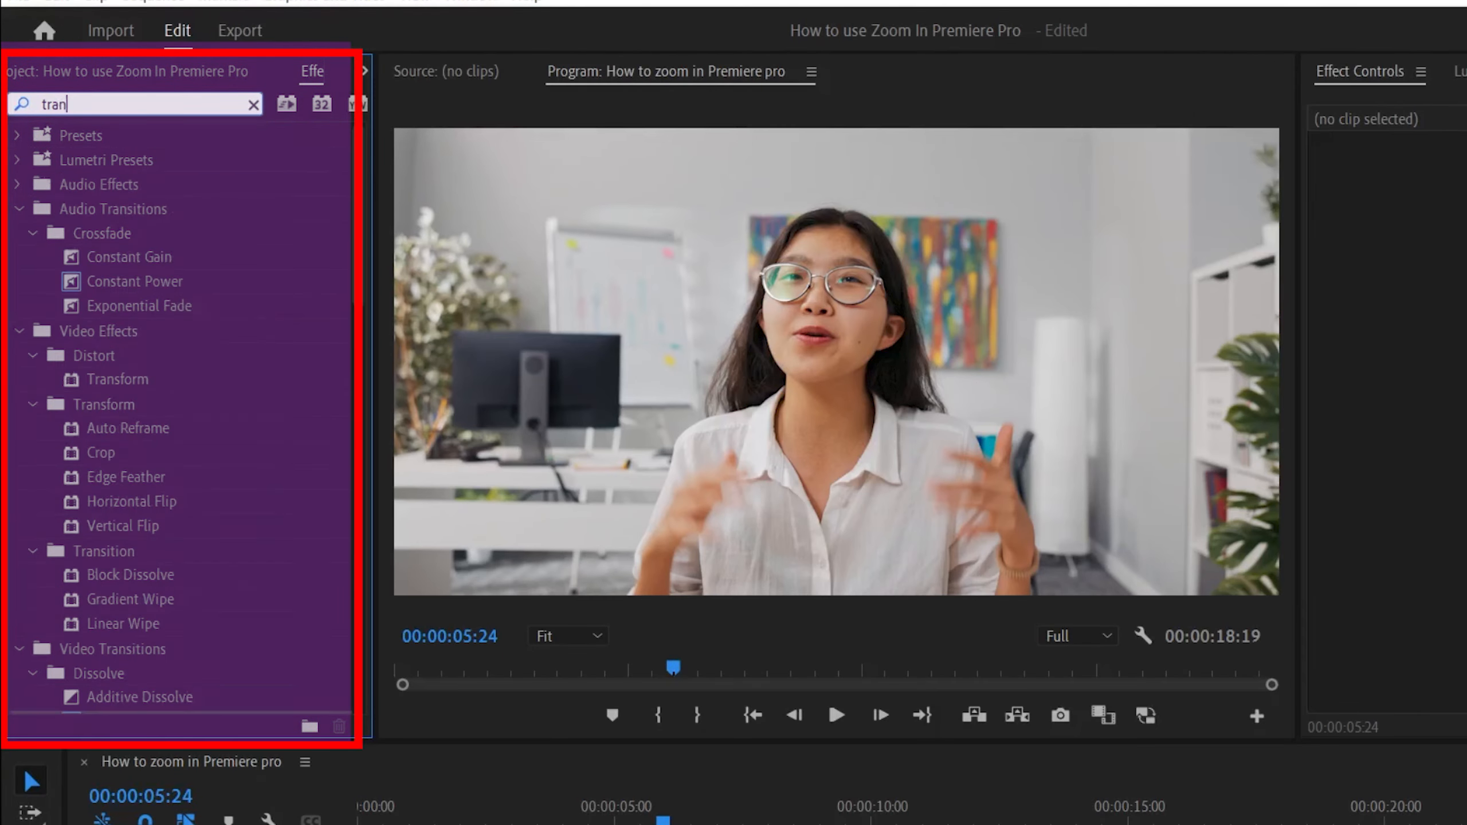
pyautogui.write('sf')
pyautogui.moveTo(107, 284)
pyautogui.mouseDown()
pyautogui.moveTo(659, 787)
pyautogui.moveTo(603, 824)
pyautogui.mouseUp()
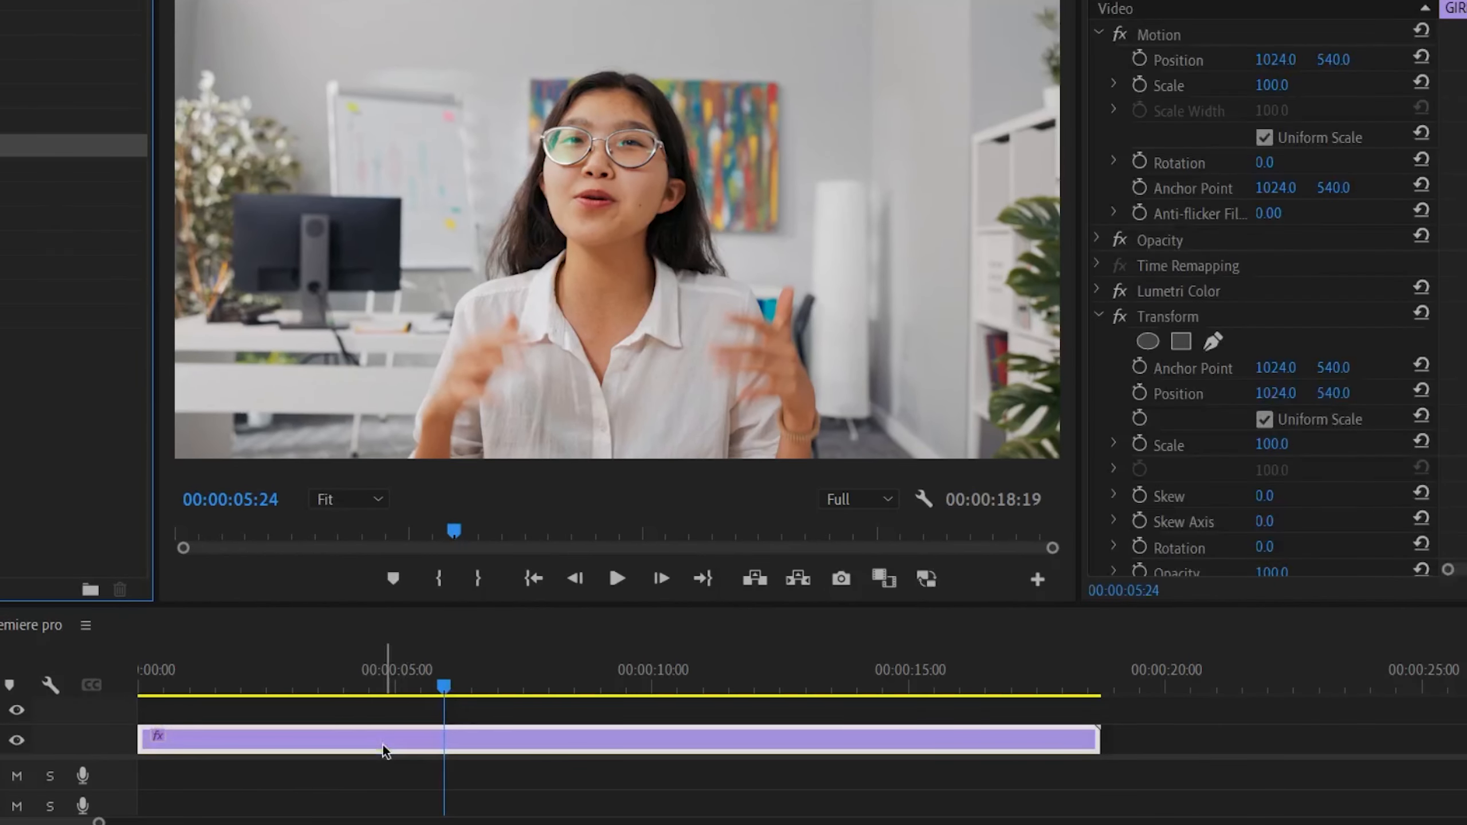
# Step: At 00:00:03:05, turn off the Transform effect's Use Composition's Shutter Angle option and set Shutter Angle to 360
pyautogui.moveTo(323, 687)
pyautogui.mouseDown()
pyautogui.moveTo(319, 709)
pyautogui.moveTo(267, 723)
pyautogui.moveTo(376, 762)
pyautogui.moveTo(305, 773)
pyautogui.mouseUp()
pyautogui.scroll(-4, 1196, 311)
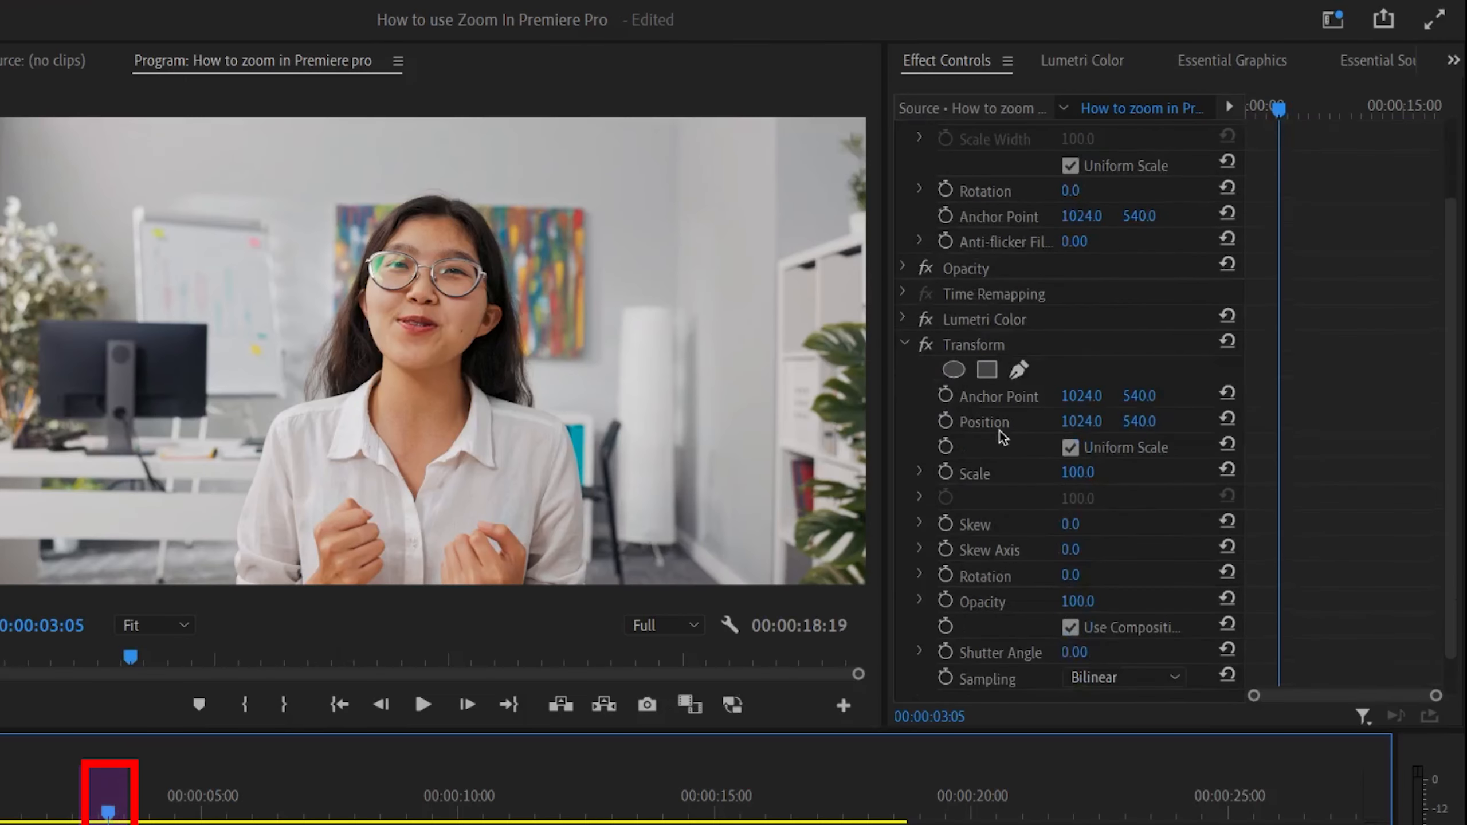
pyautogui.scroll(-1, 1002, 437)
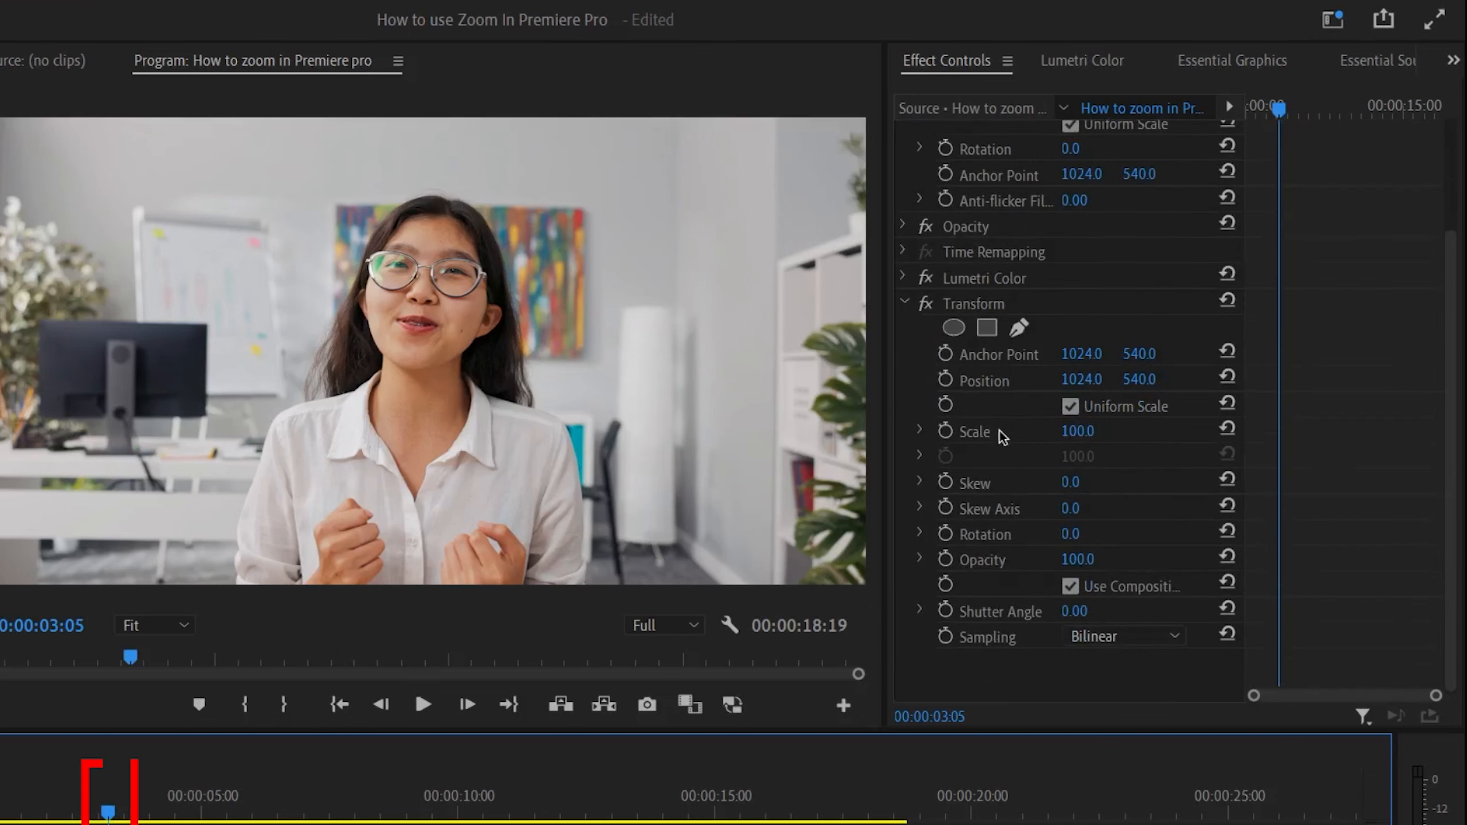
pyautogui.click(997, 303)
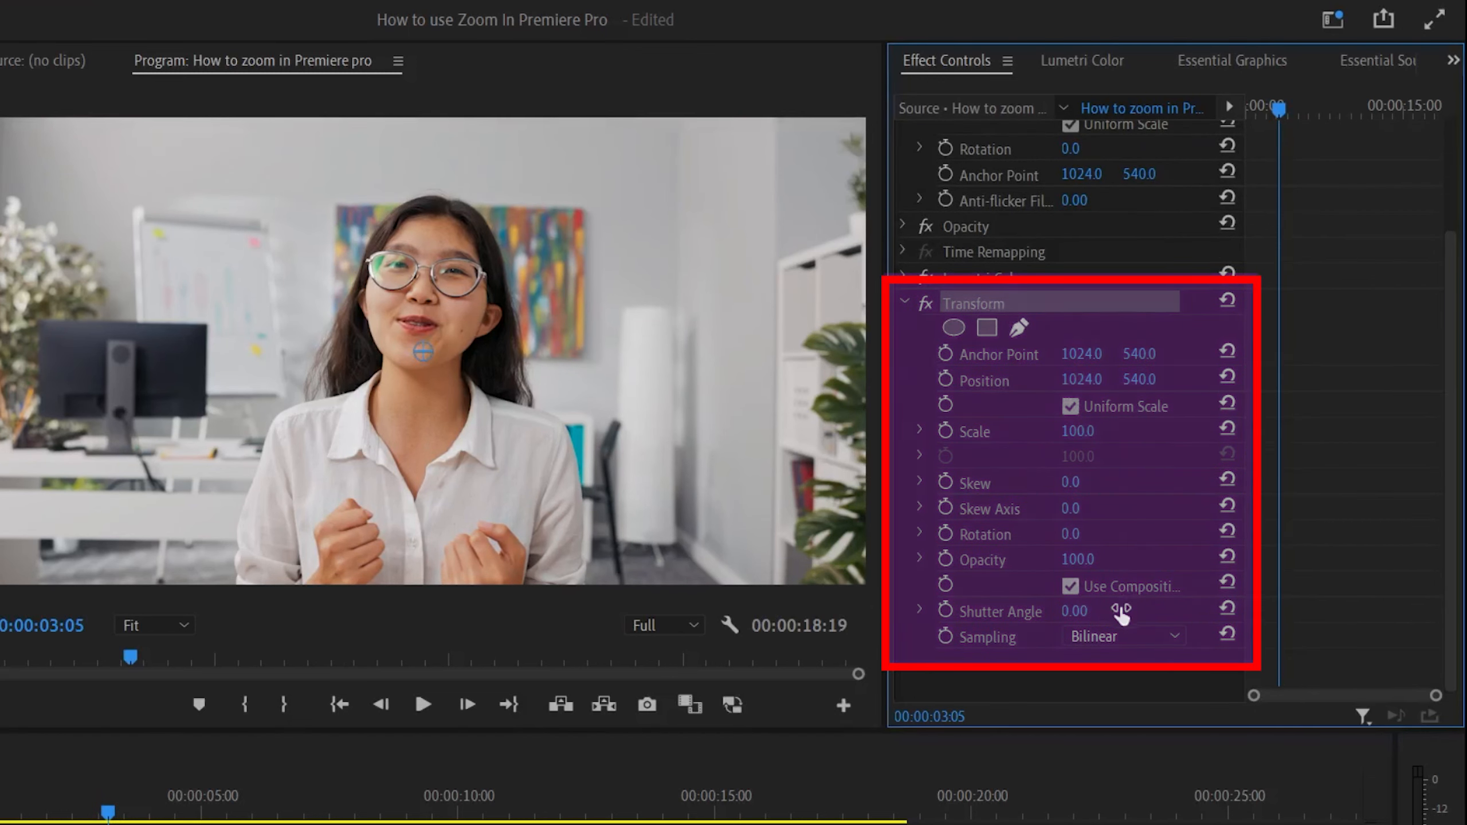
pyautogui.click(1070, 586)
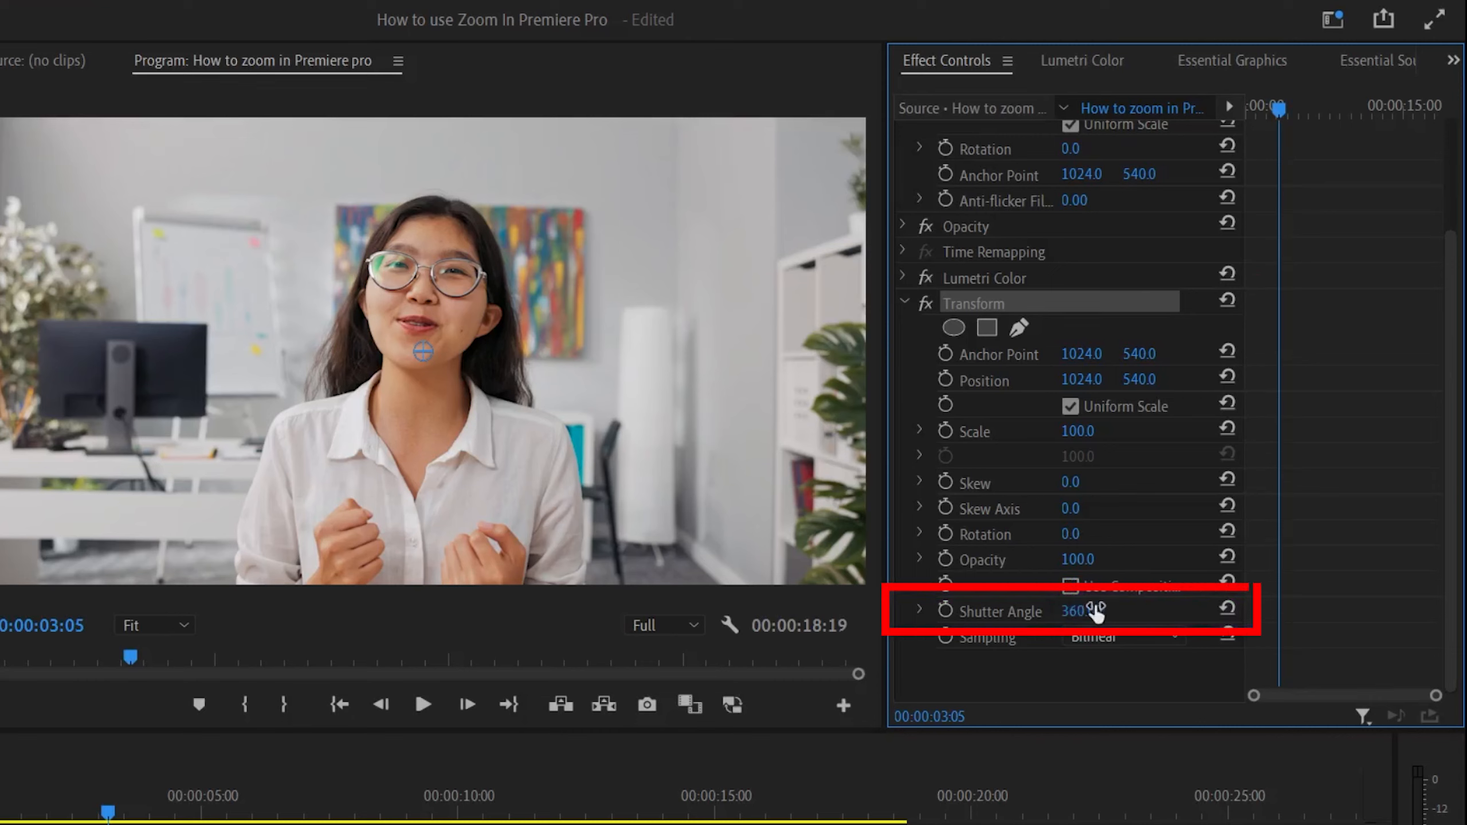
# Step: Keyframe Transform's Scale and Position at 00:00:03:05, and set Scale 138 and Position 1024, 646 at 00:00:04:15
pyautogui.click(945, 430)
pyautogui.click(944, 380)
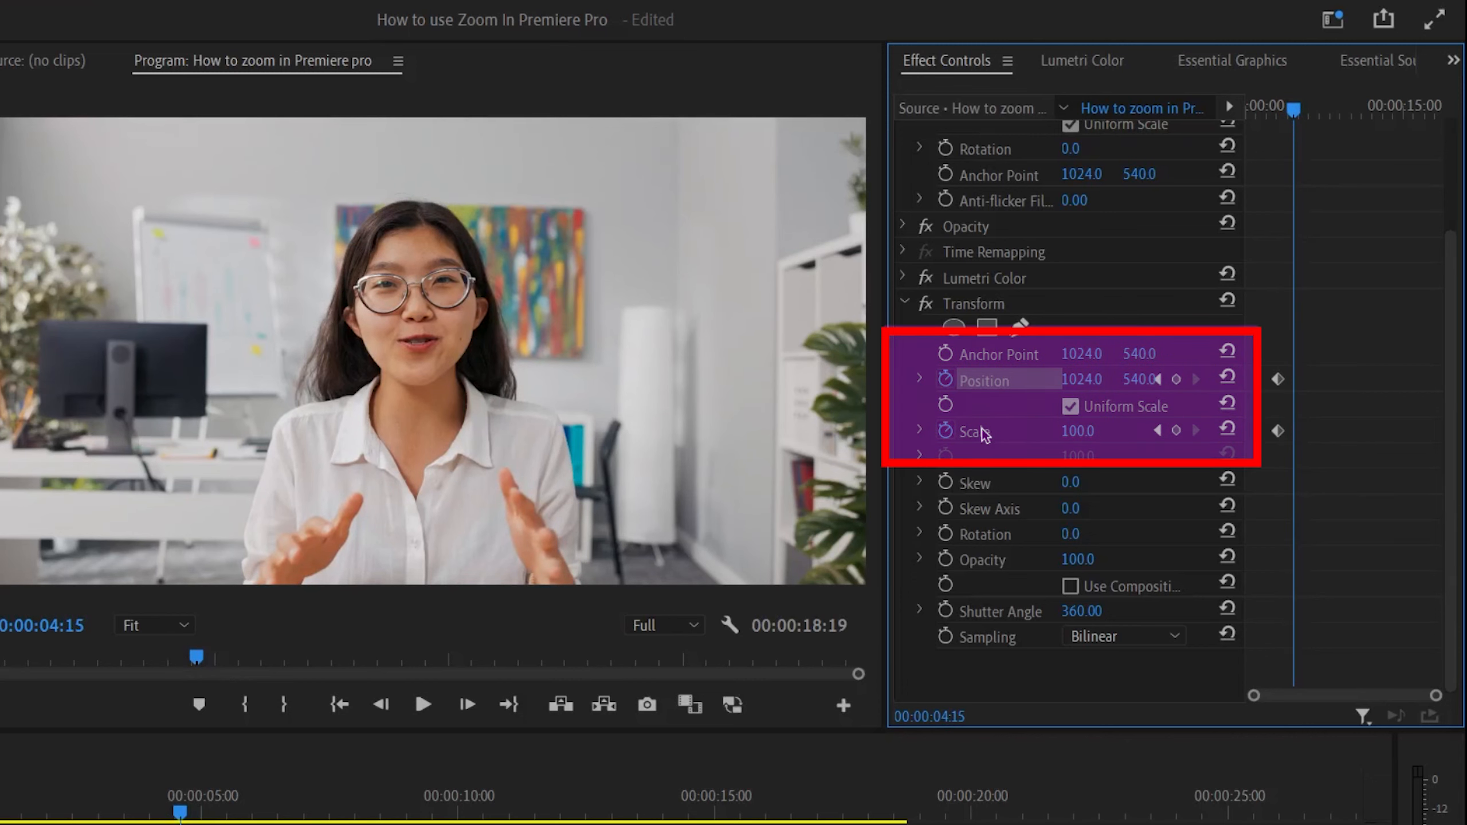
pyautogui.moveTo(1077, 439); pyautogui.dragTo(1099, 439)
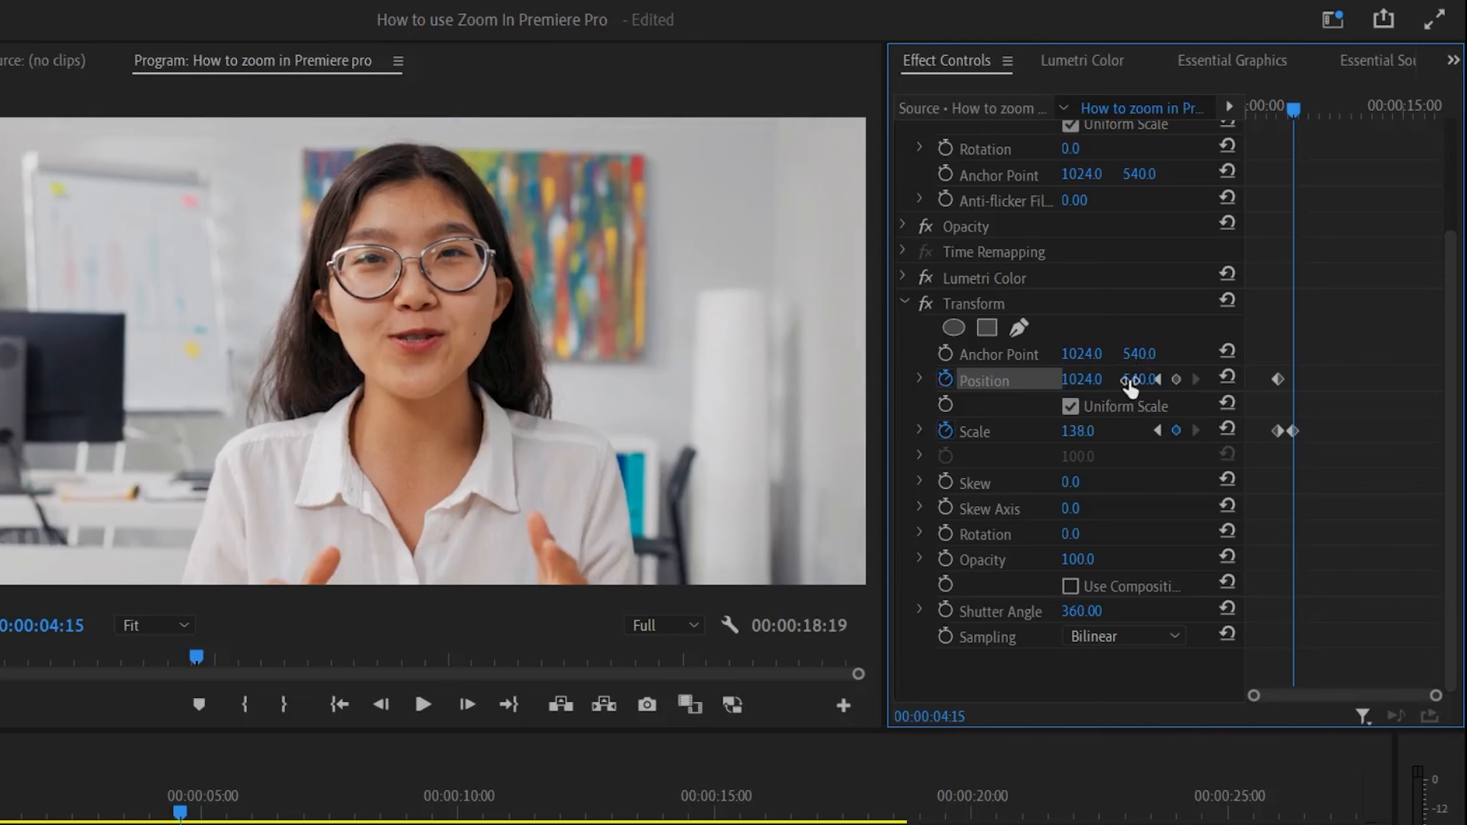
pyautogui.moveTo(1124, 382)
pyautogui.mouseDown()
pyautogui.moveTo(1213, 383)
pyautogui.moveTo(1147, 383)
pyautogui.mouseUp()
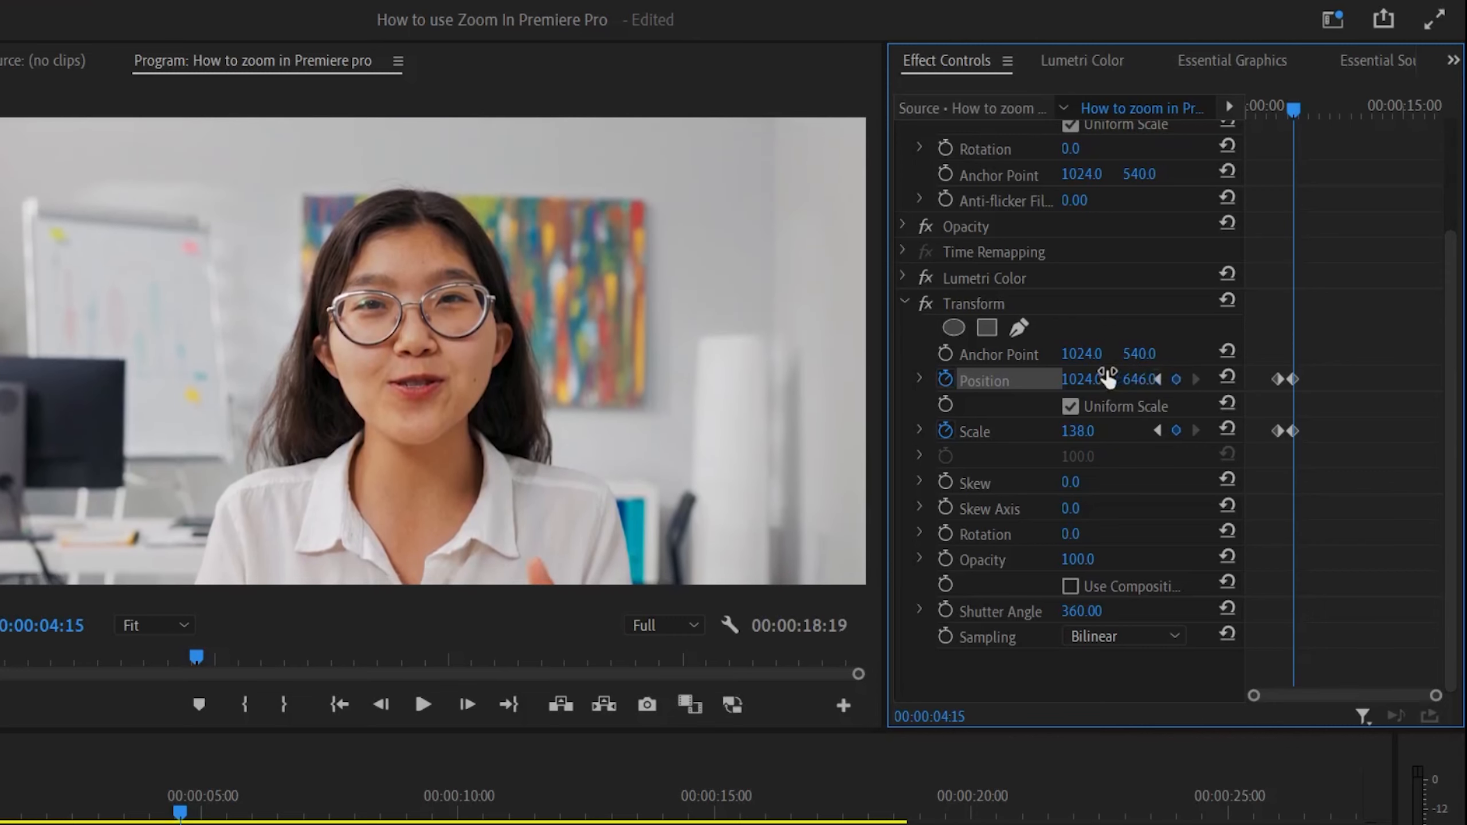
# Step: Play the clip from 00:00:02:02 to review the Transform zoom-in with motion blur
pyautogui.moveTo(1426, 700); pyautogui.dragTo(1389, 706)
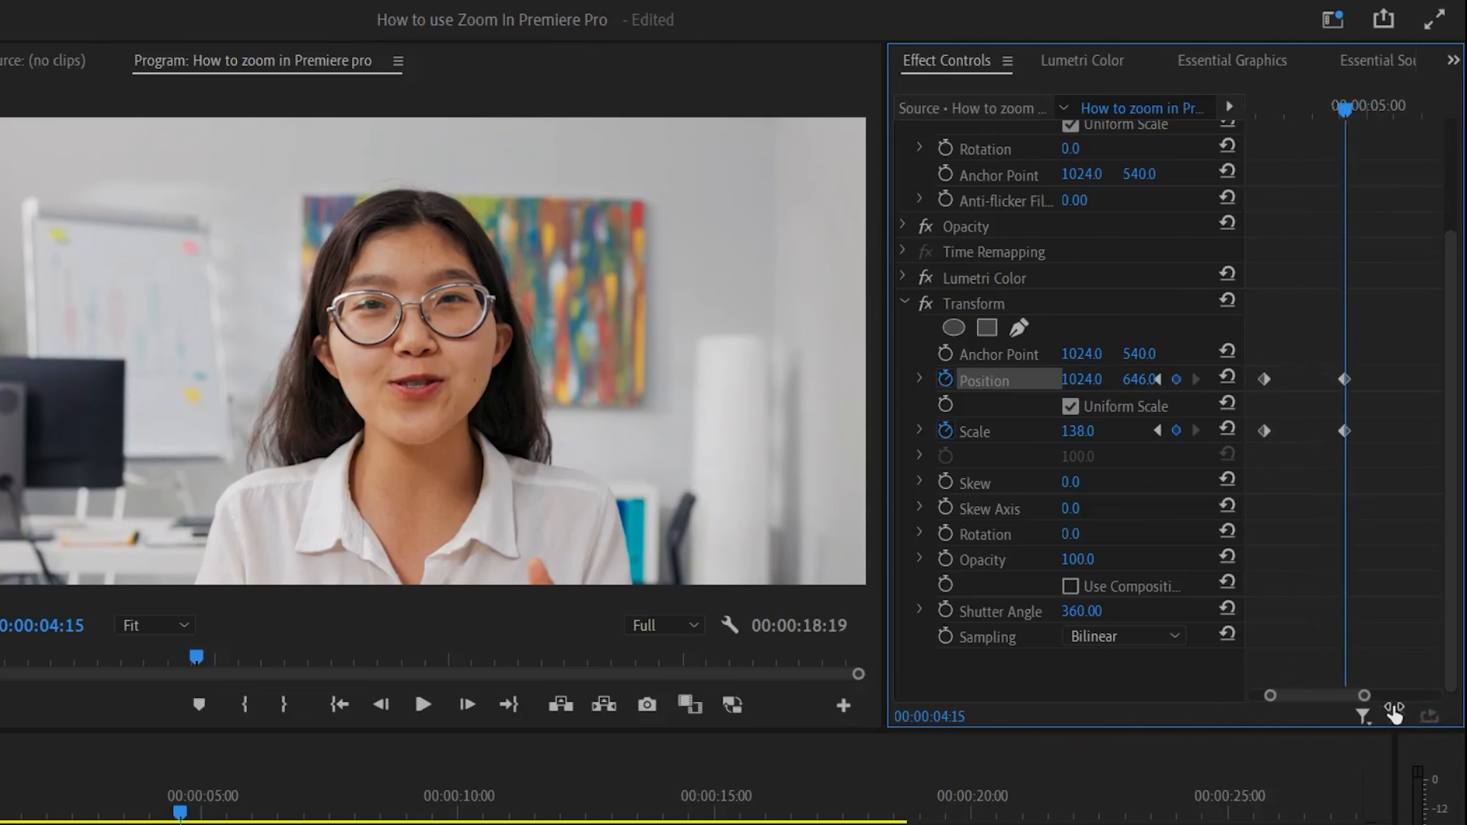
pyautogui.moveTo(1321, 106); pyautogui.dragTo(1251, 122)
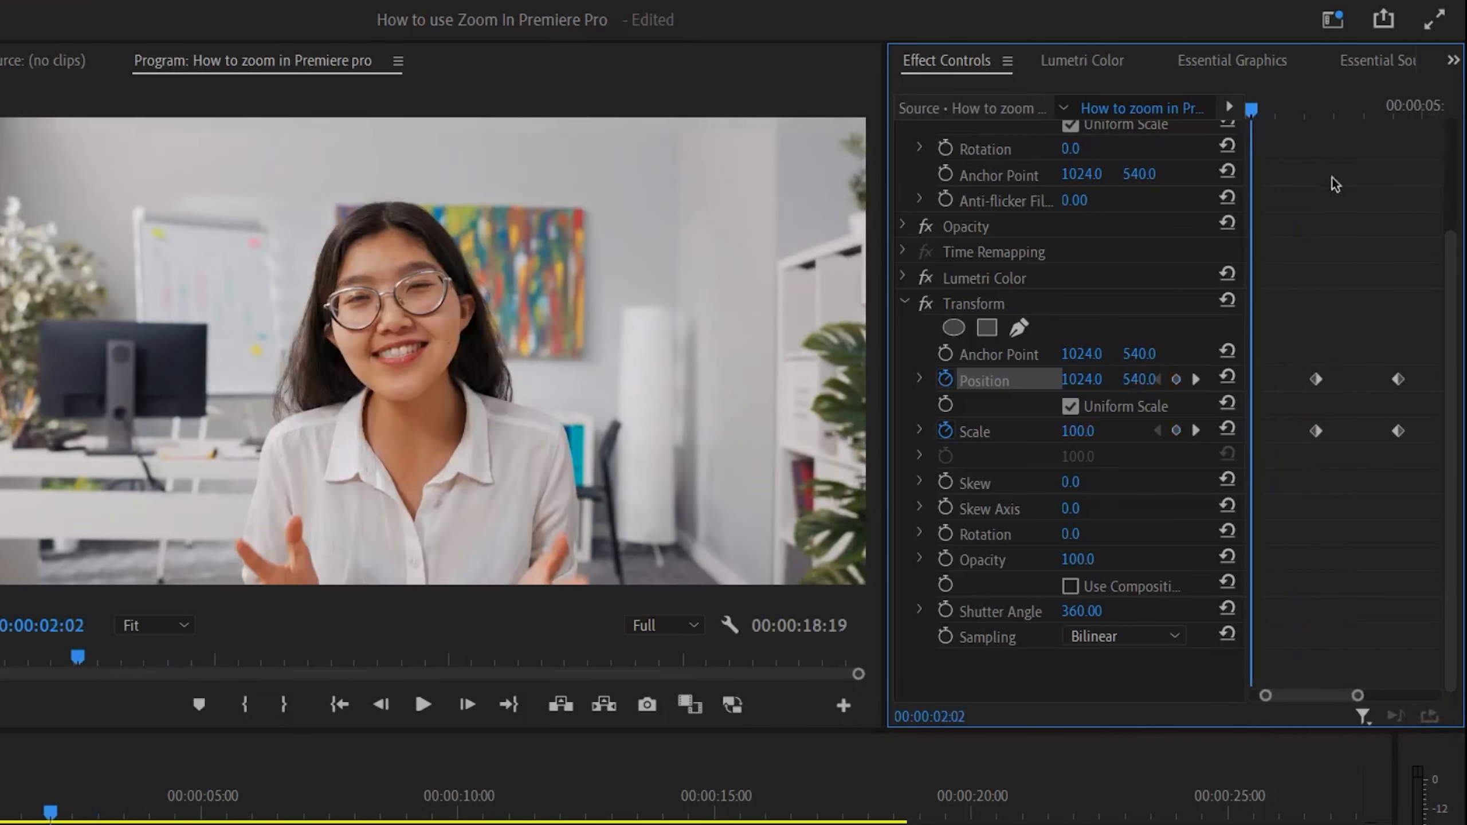
pyautogui.press('space')
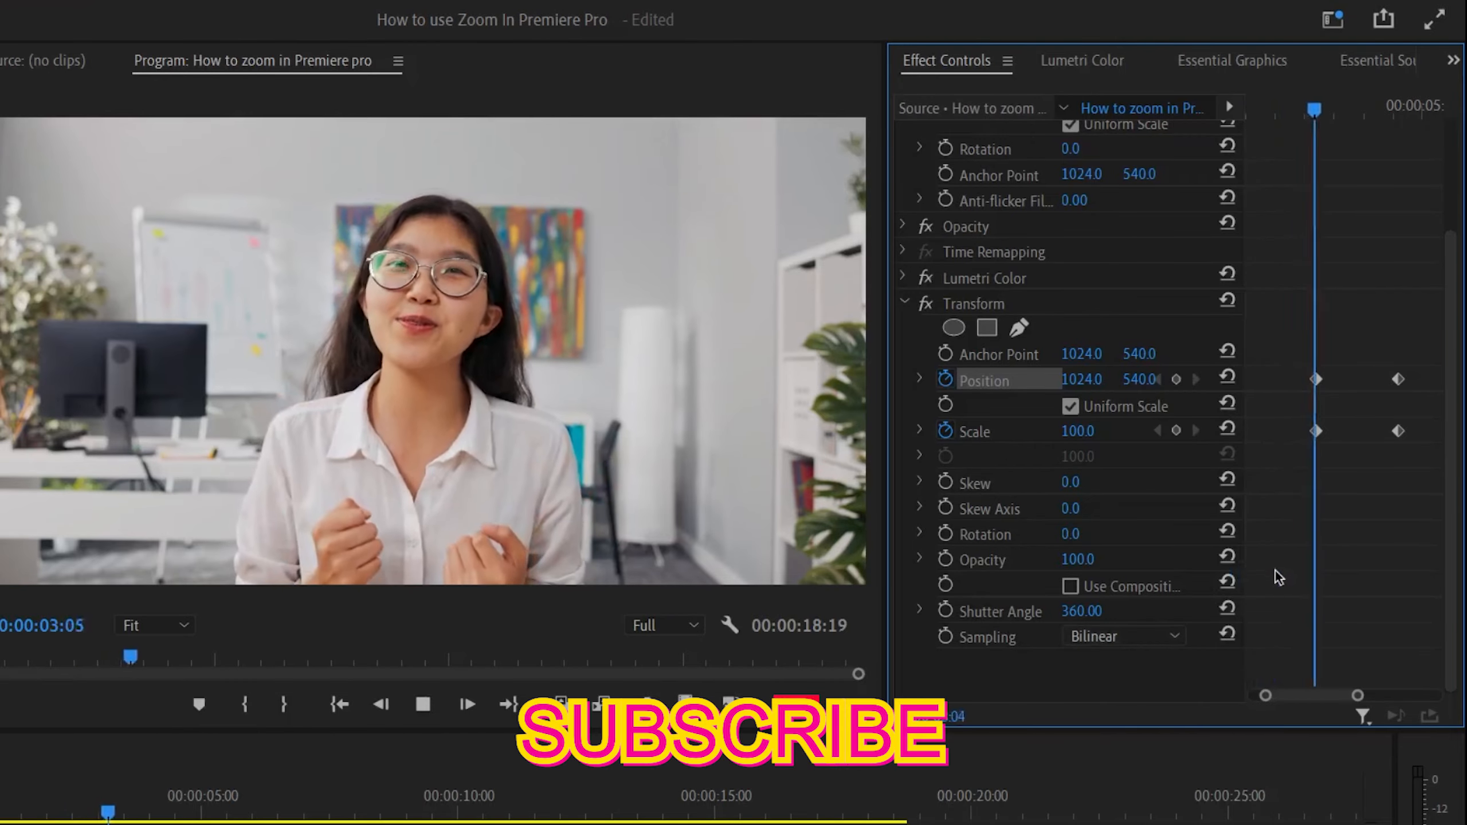
pyautogui.press('space')
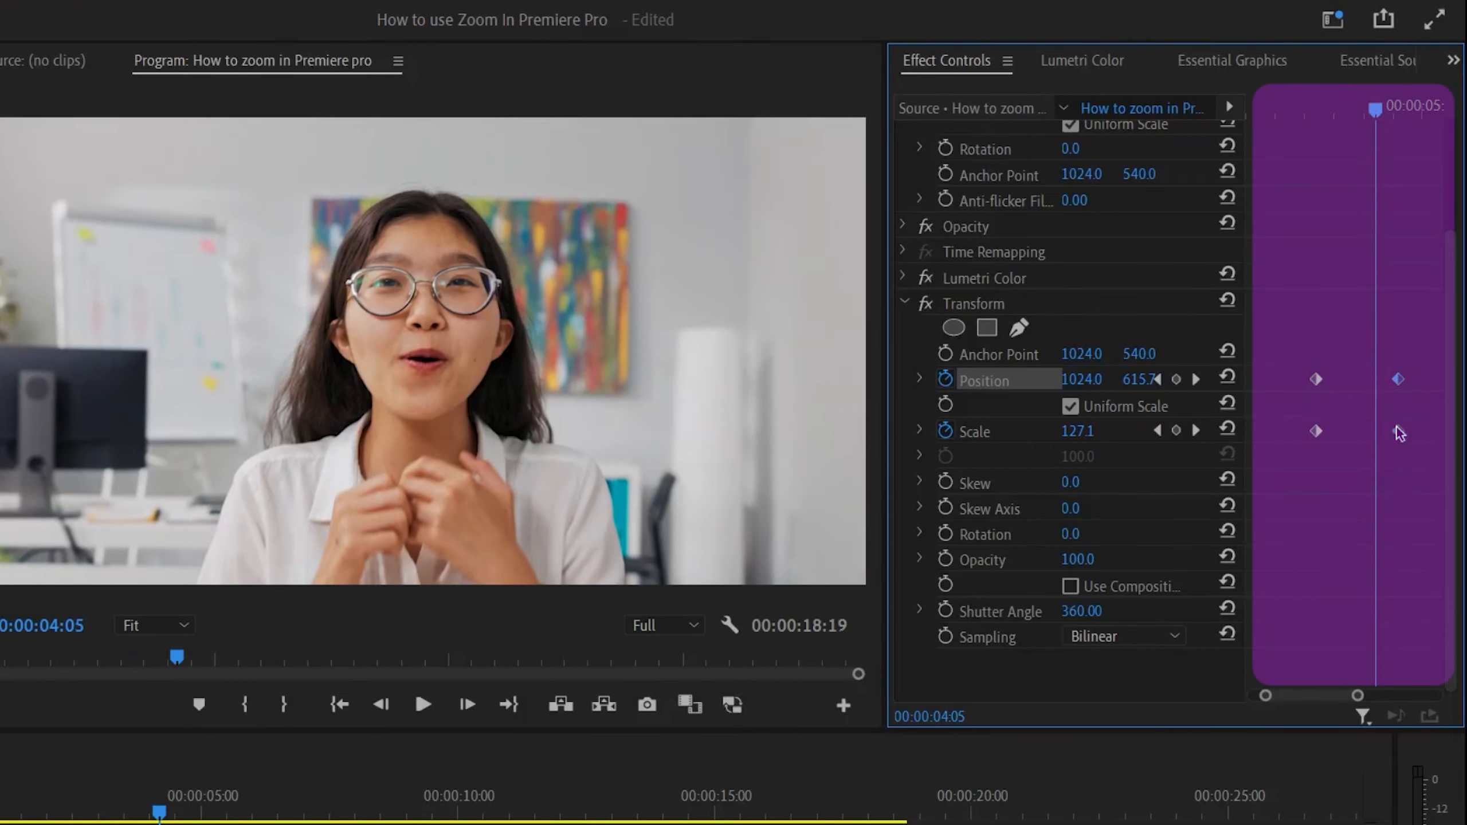
# Step: Move the Transform zoom's ending Position and Scale keyframes to about 00:00:03:19 and play the zoom back
pyautogui.moveTo(1398, 432); pyautogui.dragTo(1349, 439)
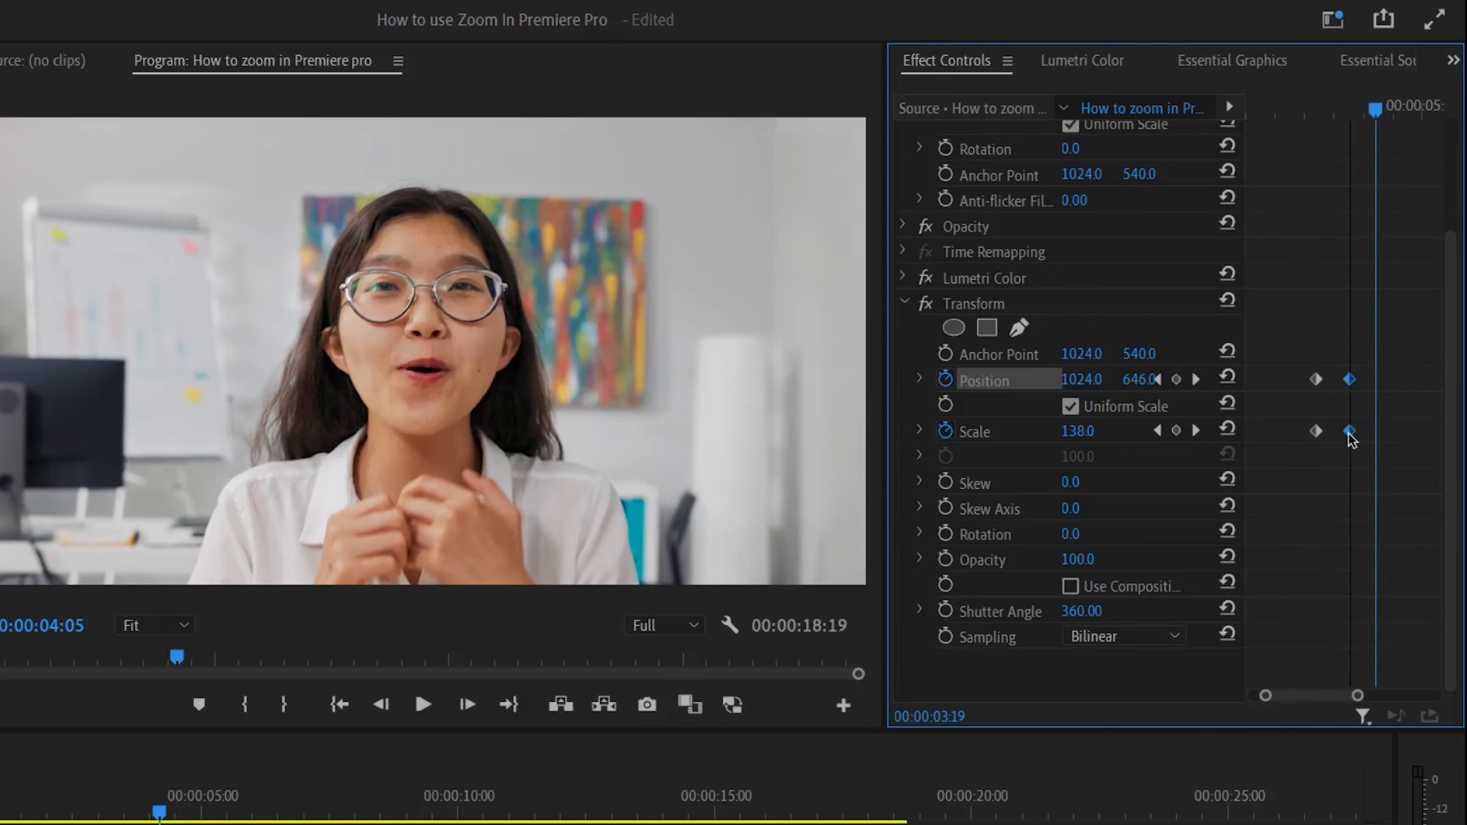
pyautogui.click(1300, 110)
pyautogui.press('space')
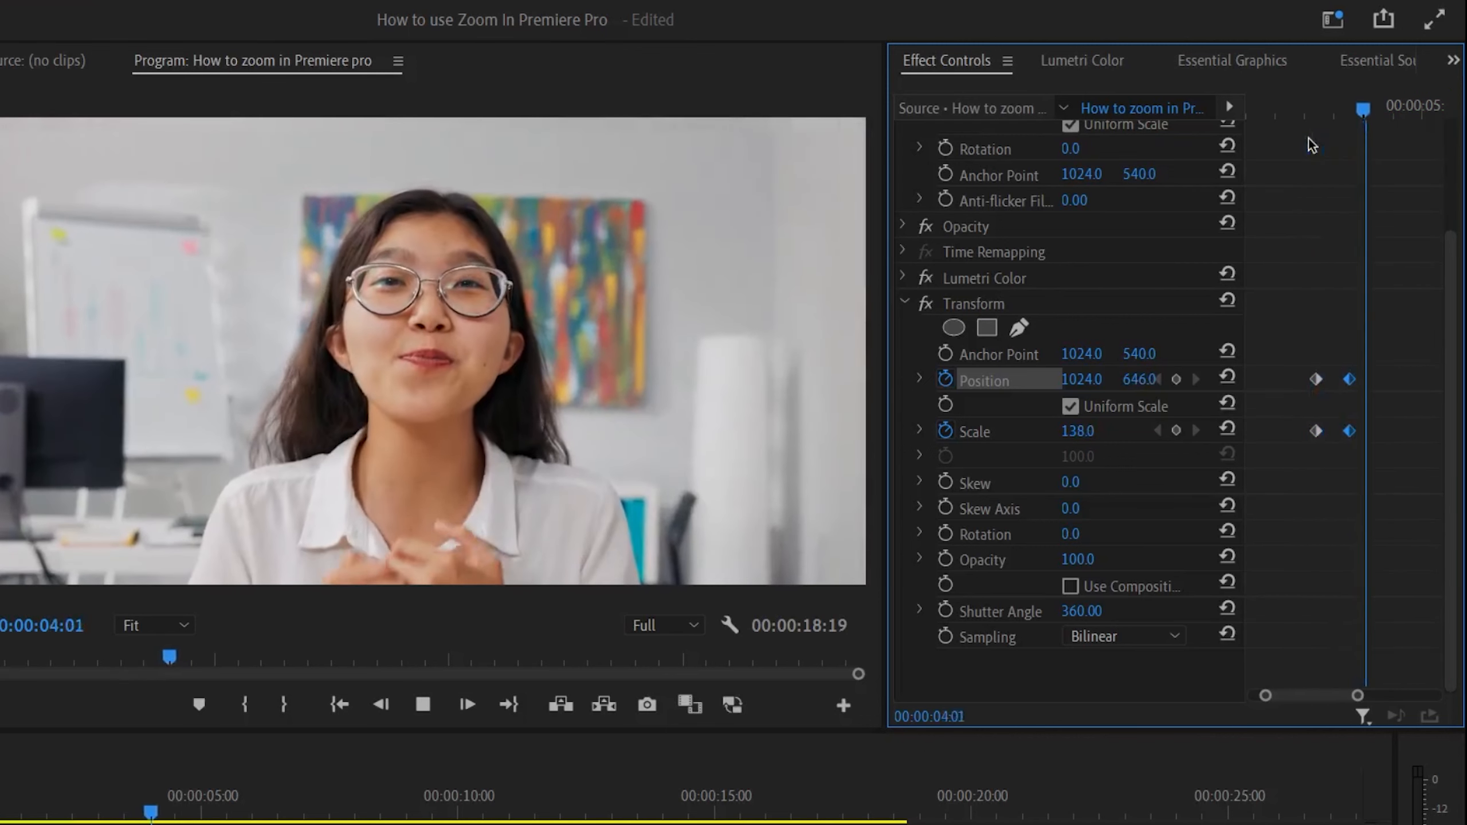
pyautogui.press('space')
# Step: Move the ending Position and Scale keyframes to about 00:00:03:15 and scrub back to 00:00:03:07 to inspect the blur
pyautogui.moveTo(1347, 382); pyautogui.dragTo(1339, 382)
pyautogui.click(1339, 110)
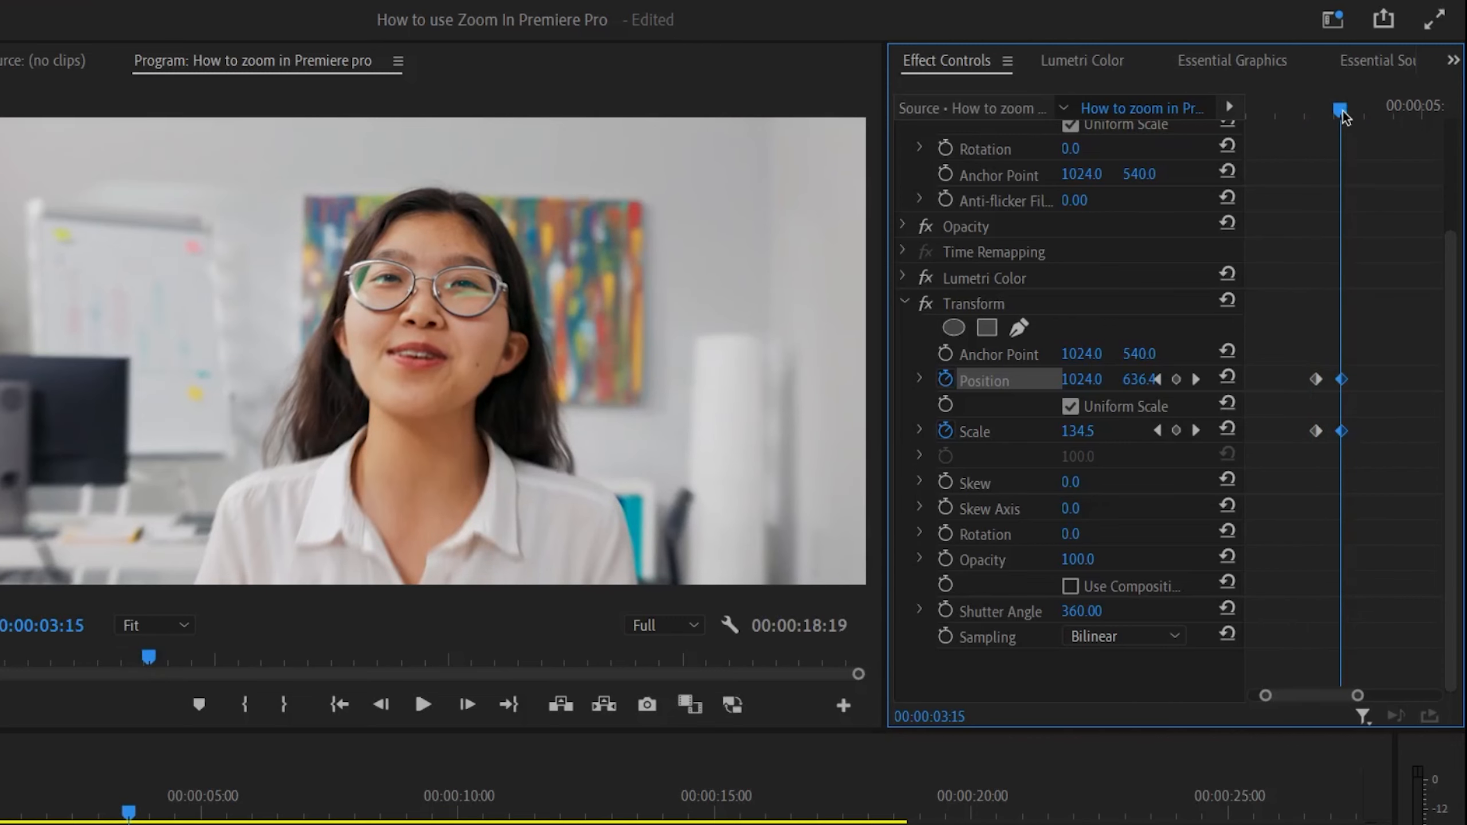
pyautogui.moveTo(1341, 114); pyautogui.dragTo(1324, 154)
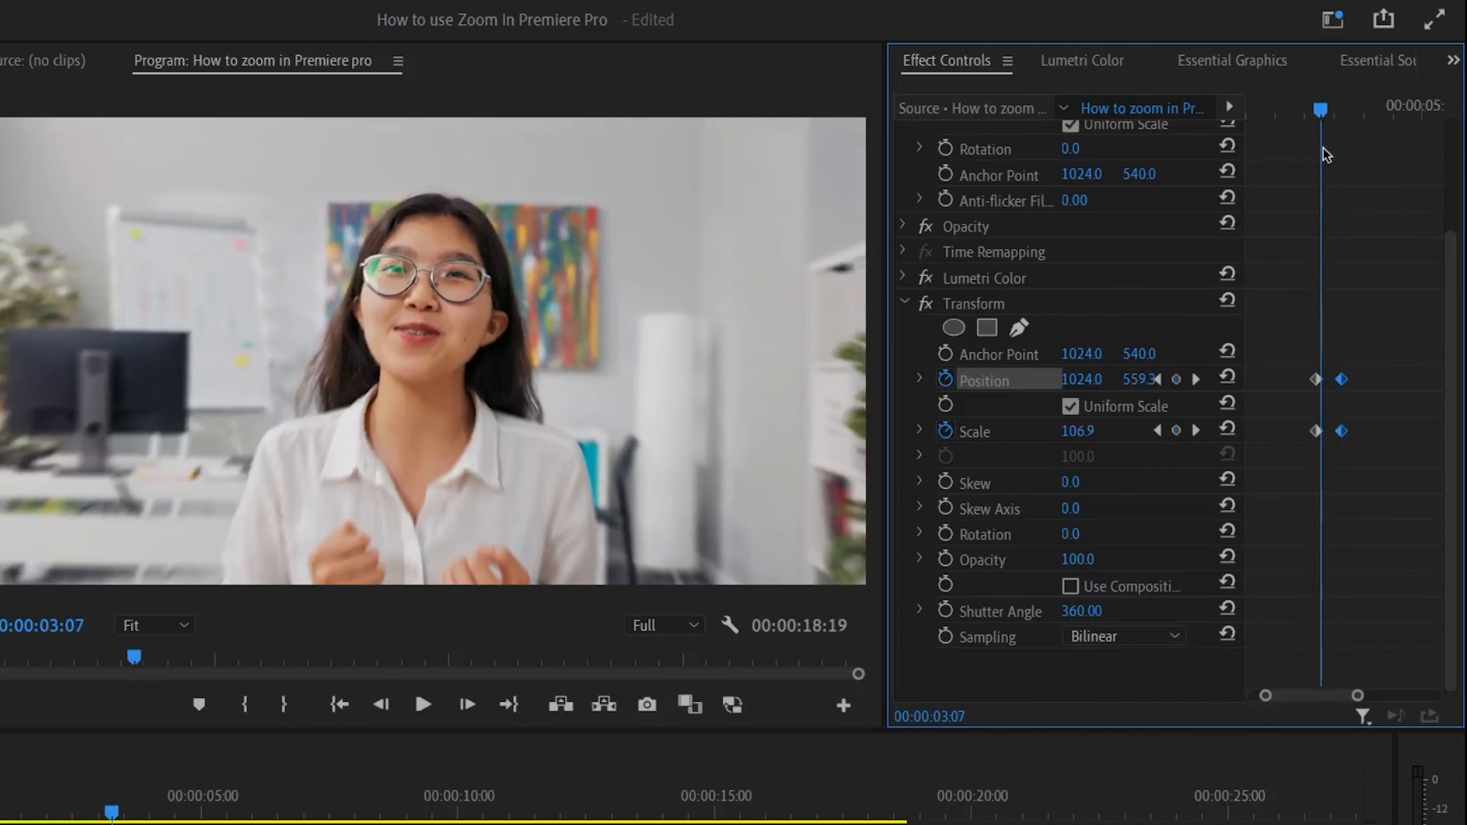
# Step: Move the ending Position and Scale keyframes to about 00:00:03:13 and play the zoom from 00:00:02:23
pyautogui.moveTo(1340, 382); pyautogui.dragTo(1336, 381)
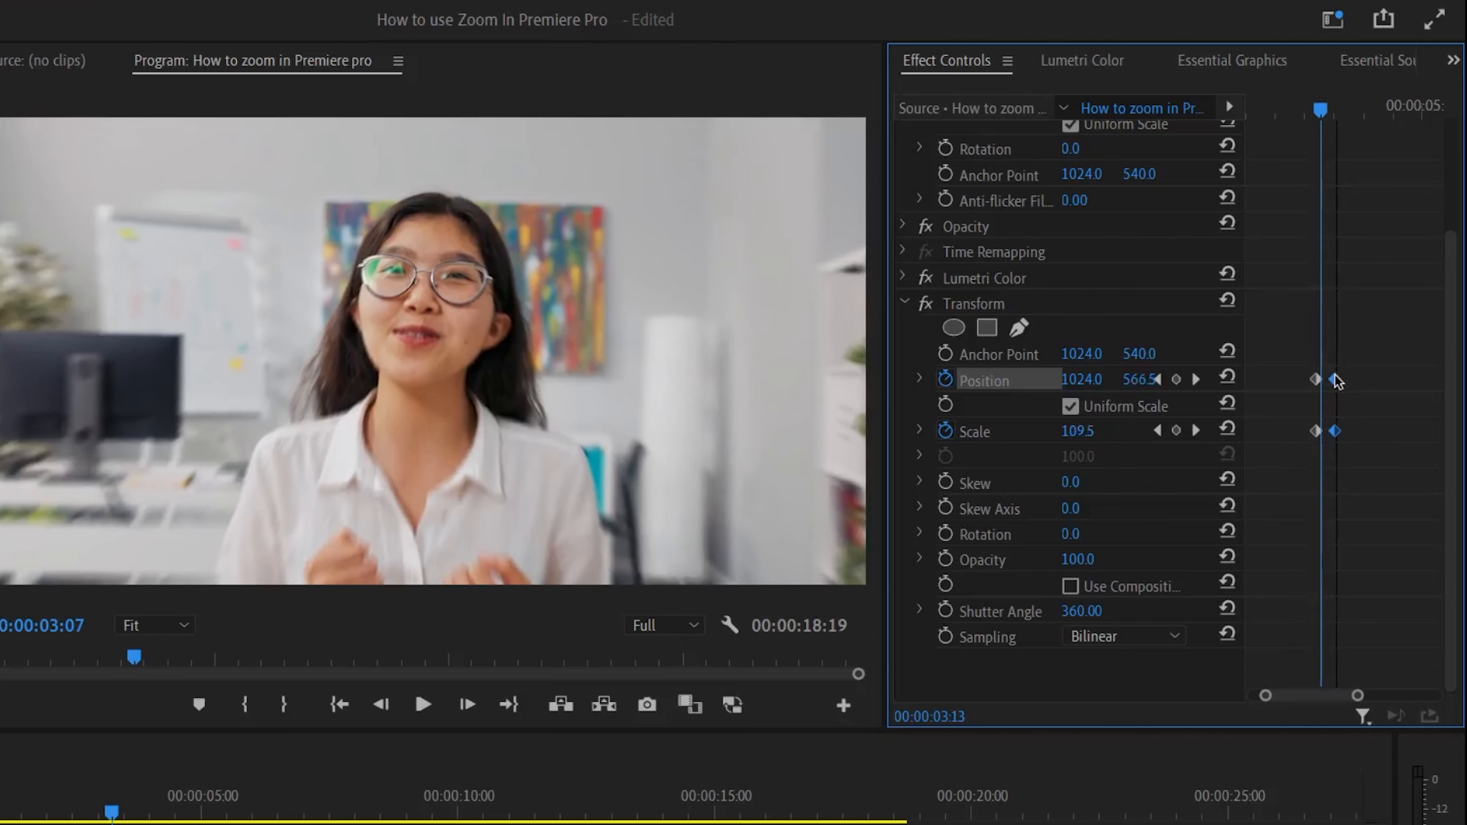
pyautogui.moveTo(1321, 107); pyautogui.dragTo(1302, 110)
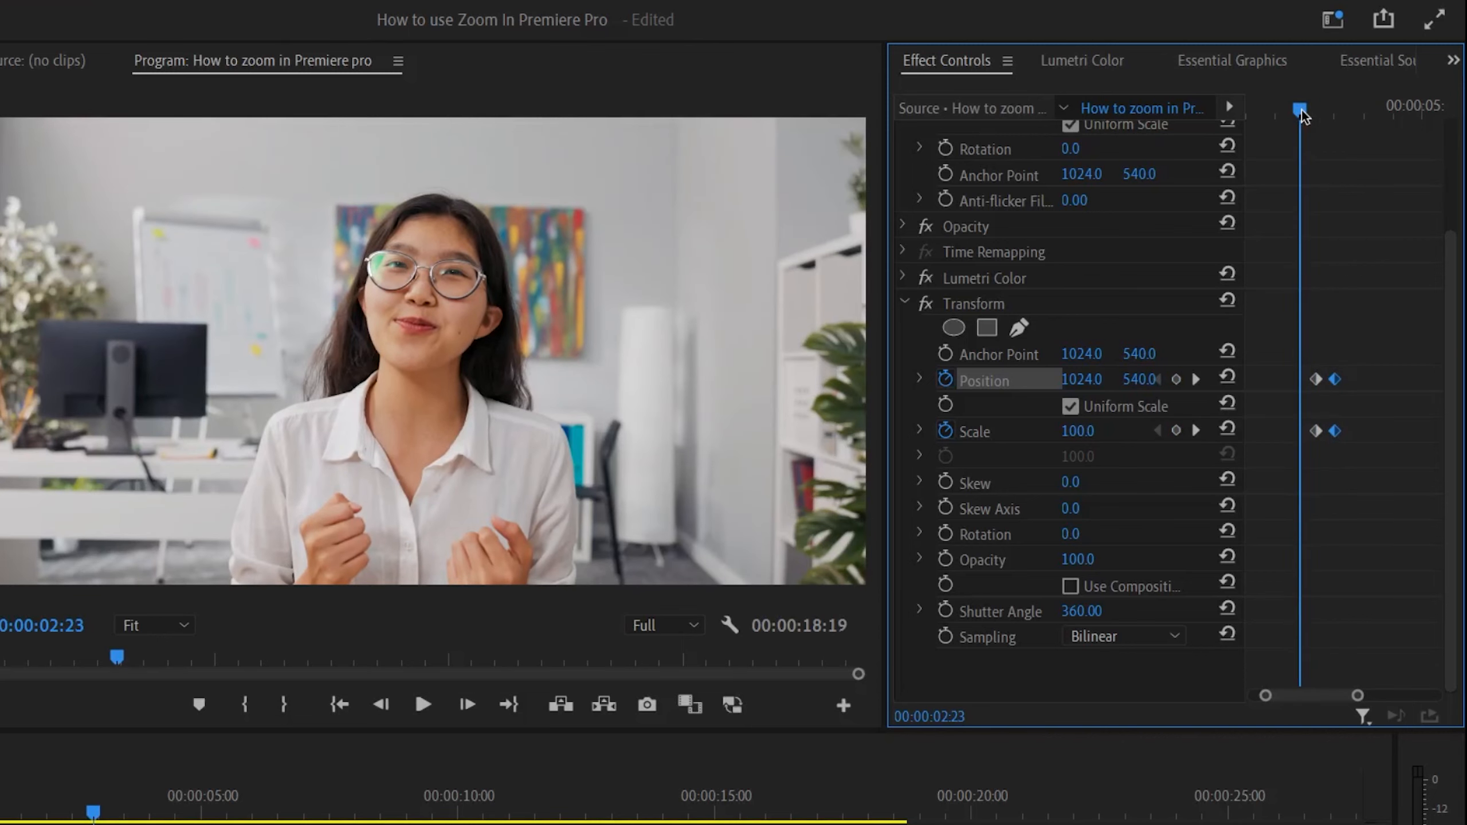
pyautogui.press('space')
pyautogui.press('space')
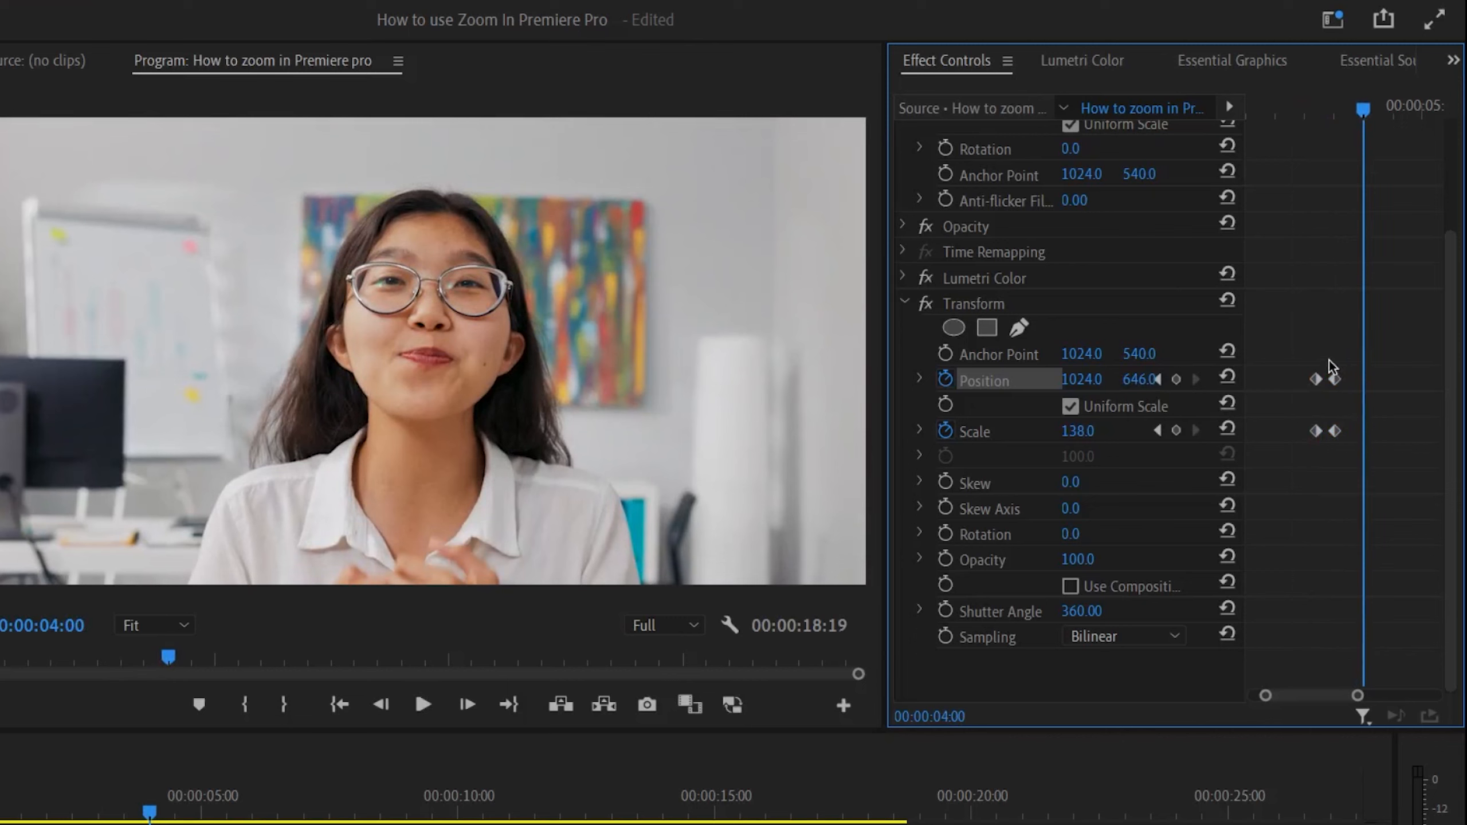
# Step: Expand the Transform Position and Scale graphs and apply Ease Out to the zoom-in's starting Position and Scale keyframes
pyautogui.moveTo(1328, 365); pyautogui.dragTo(1363, 466)
pyautogui.click(918, 381)
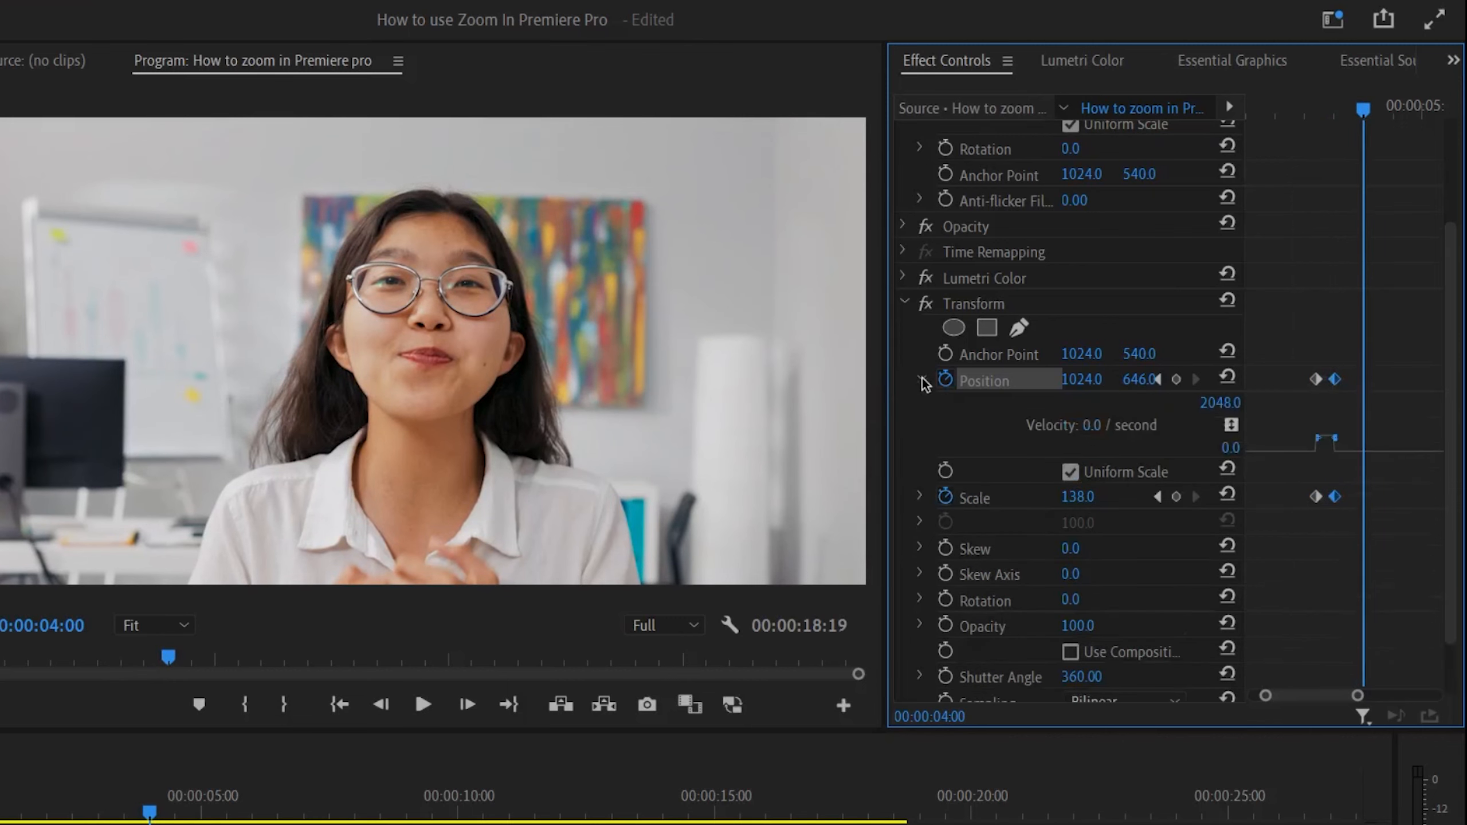
pyautogui.click(920, 496)
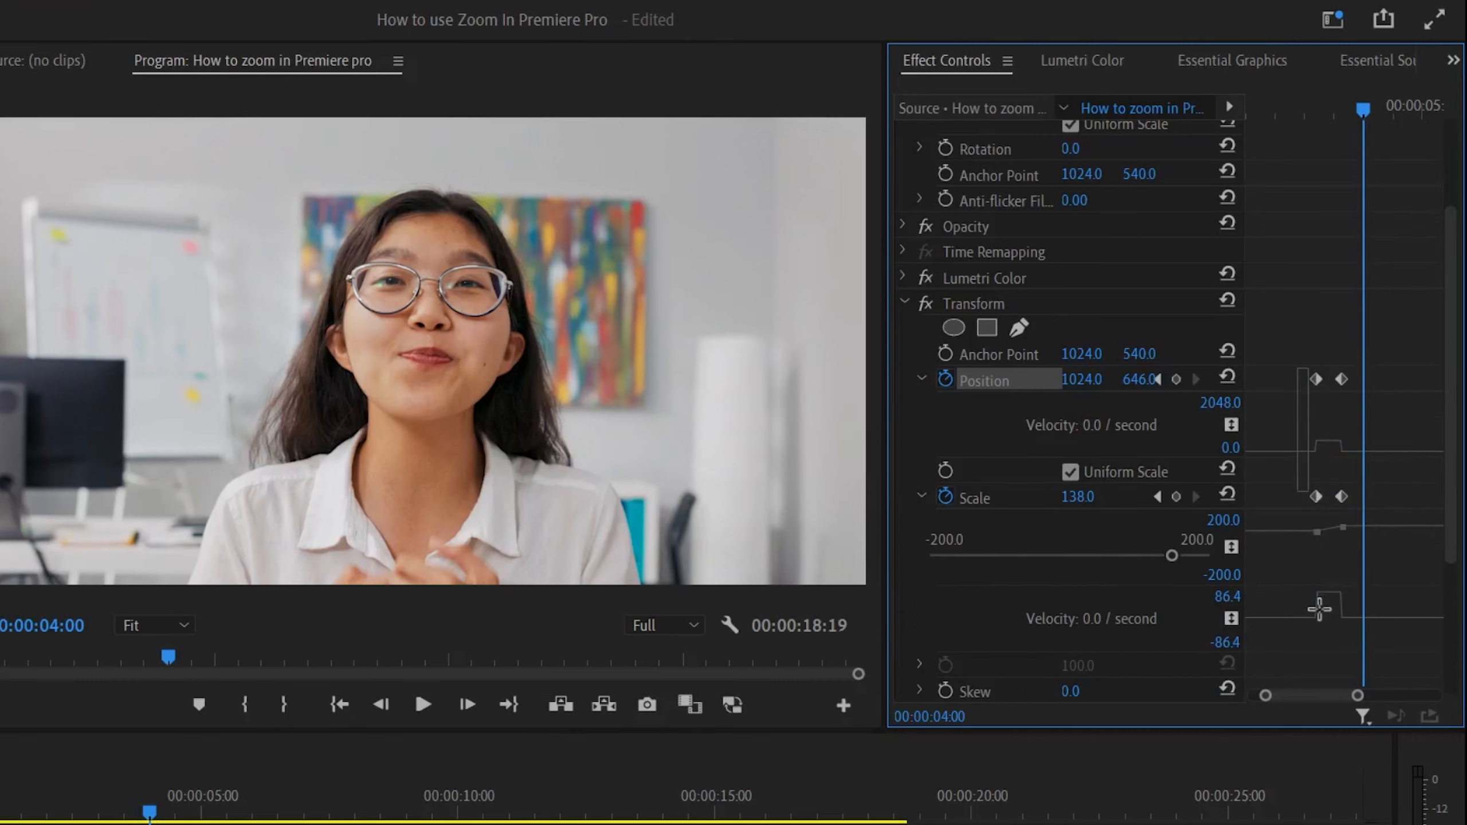
pyautogui.rightClick(1318, 501)
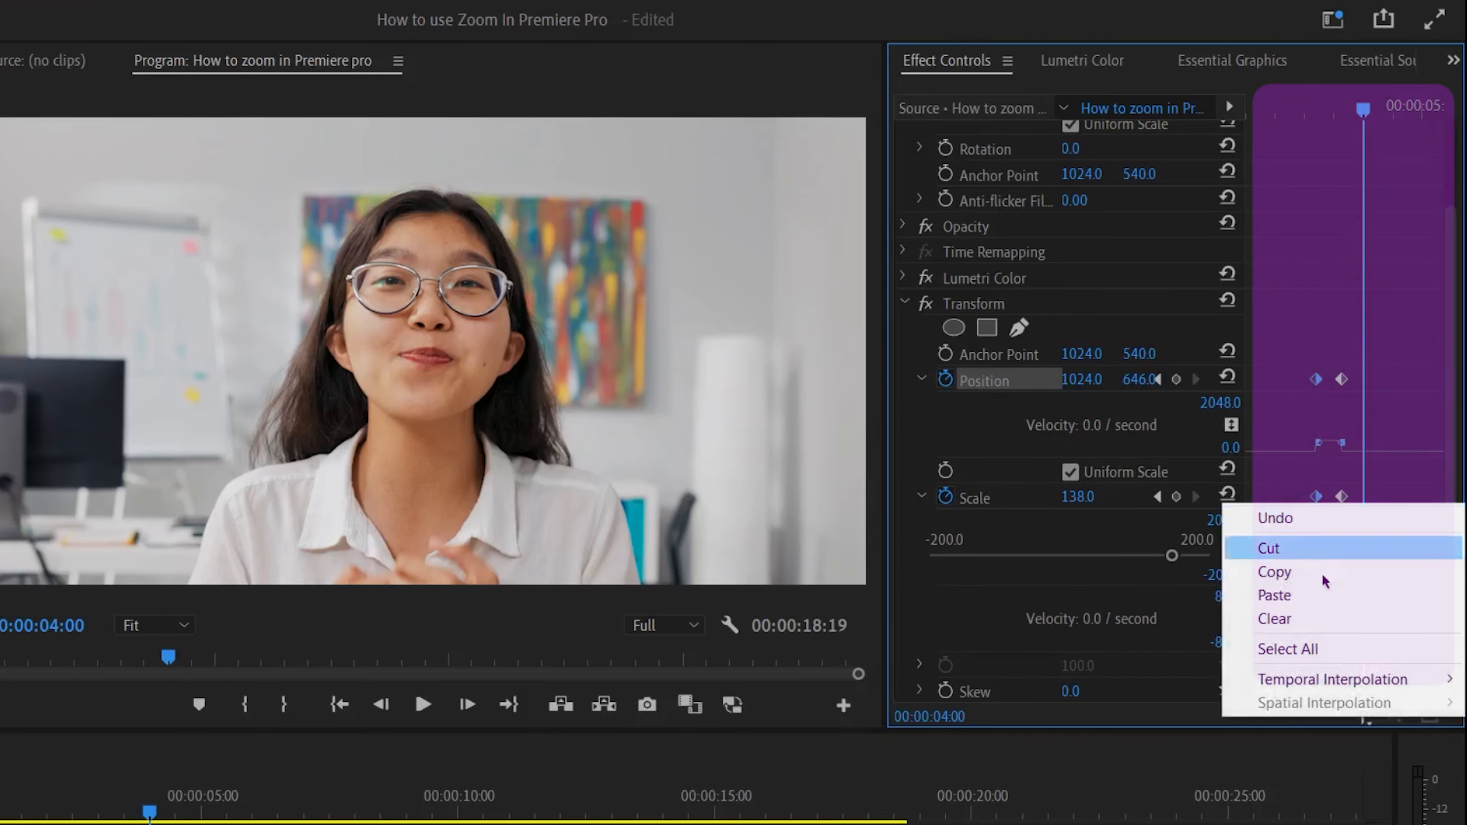
pyautogui.moveTo(1328, 680)
pyautogui.click(1100, 723)
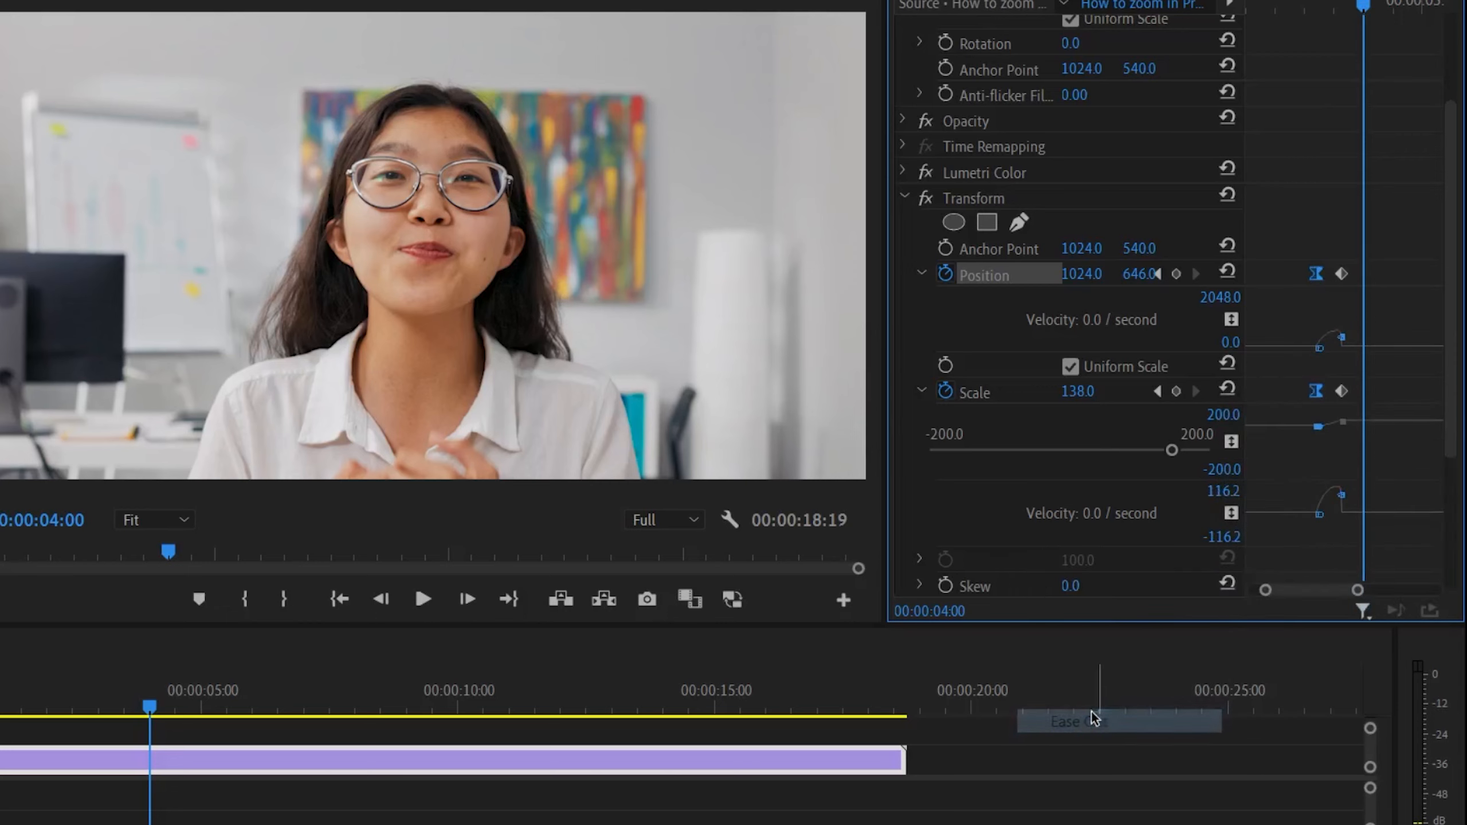
# Step: Replay the Transform zoom-in from around its starting keyframes to review the eased motion
pyautogui.moveTo(1320, 2); pyautogui.dragTo(1308, 1)
pyautogui.press('space')
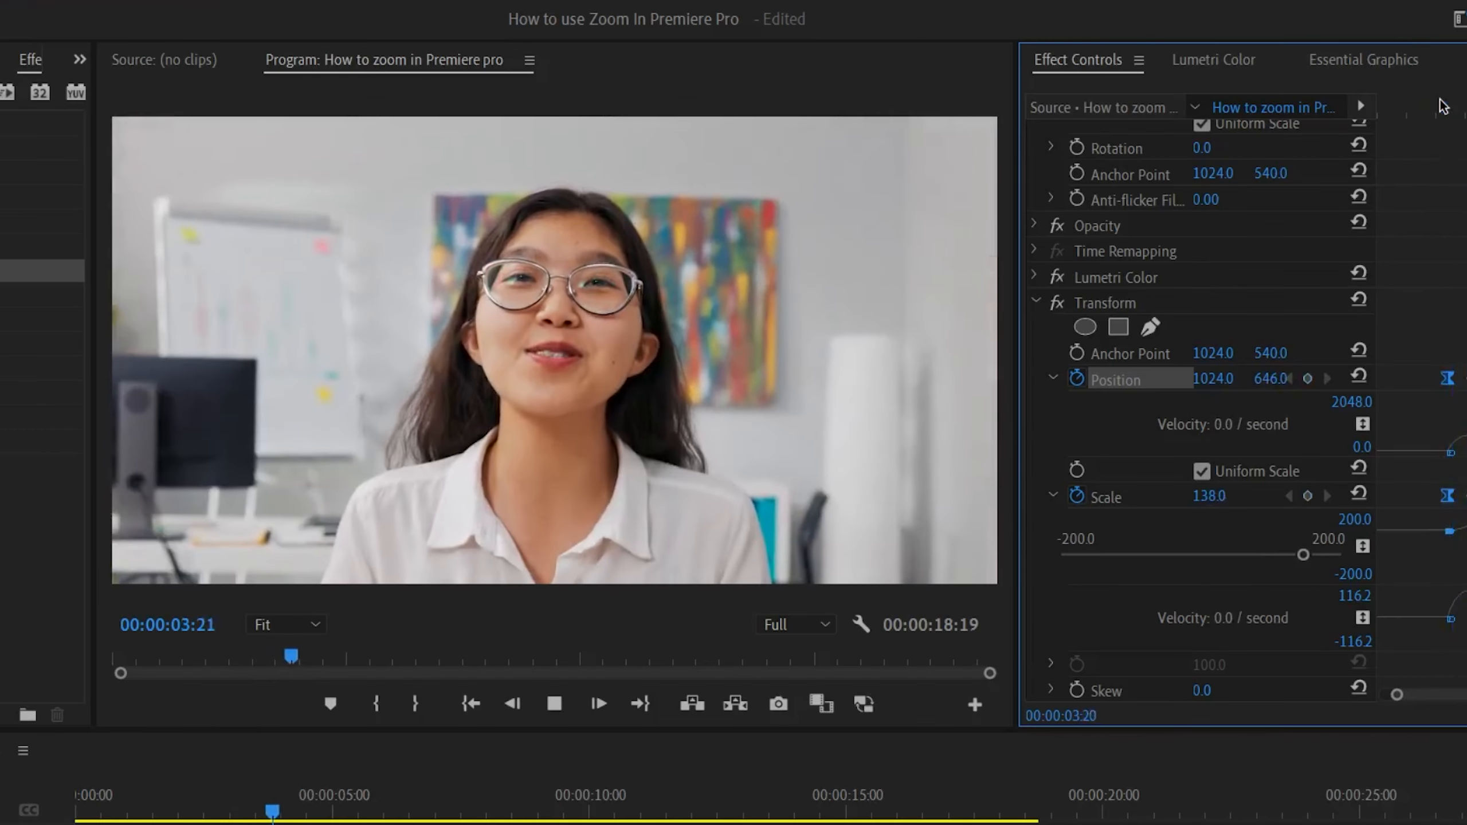
pyautogui.click(1442, 107)
pyautogui.press('space')
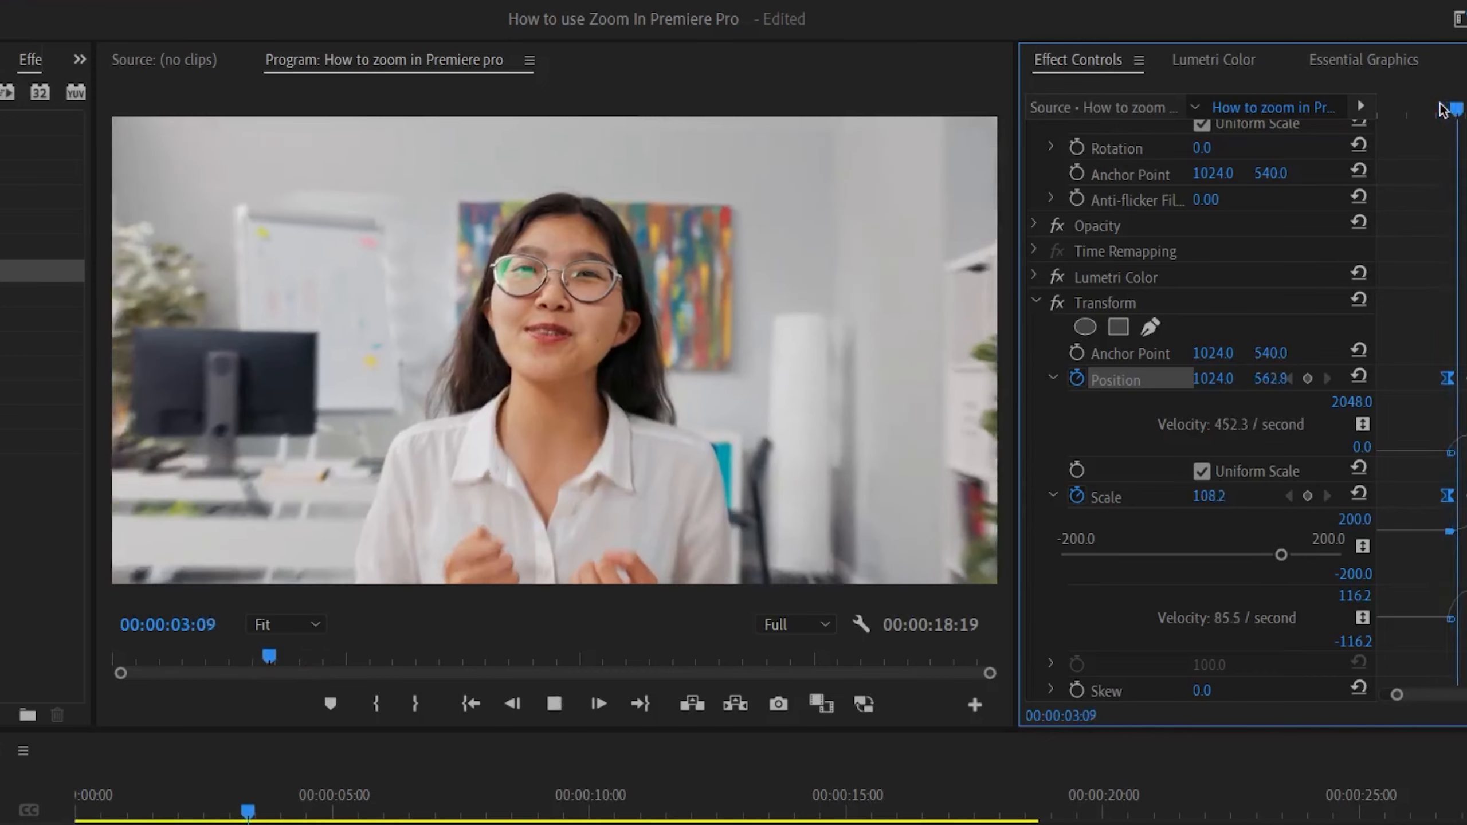
pyautogui.press('space')
pyautogui.press('space')
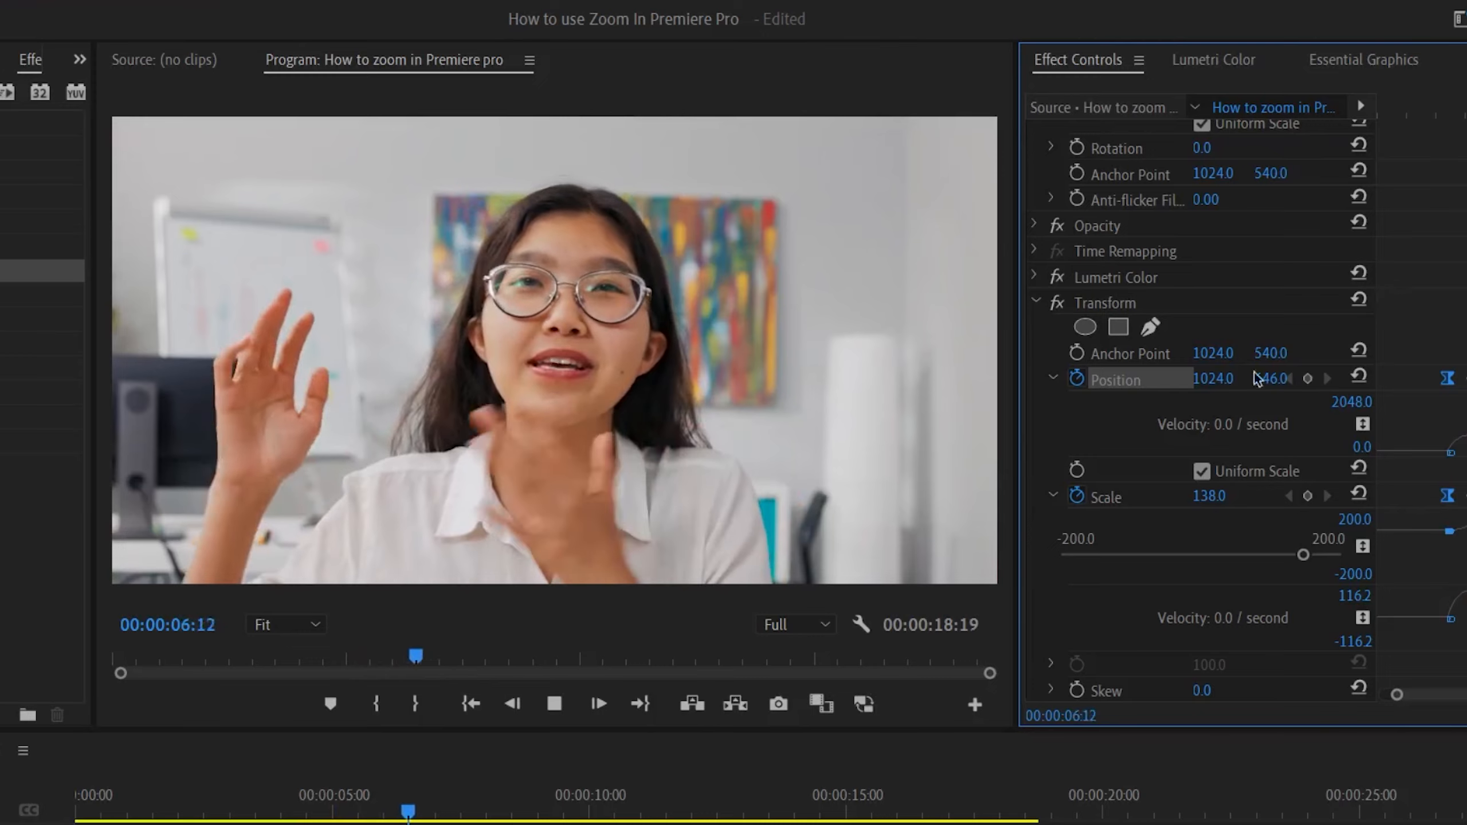
# Step: Stop playback at 00:00:07:21 and add Transform Position and Scale keyframes there
pyautogui.press('space')
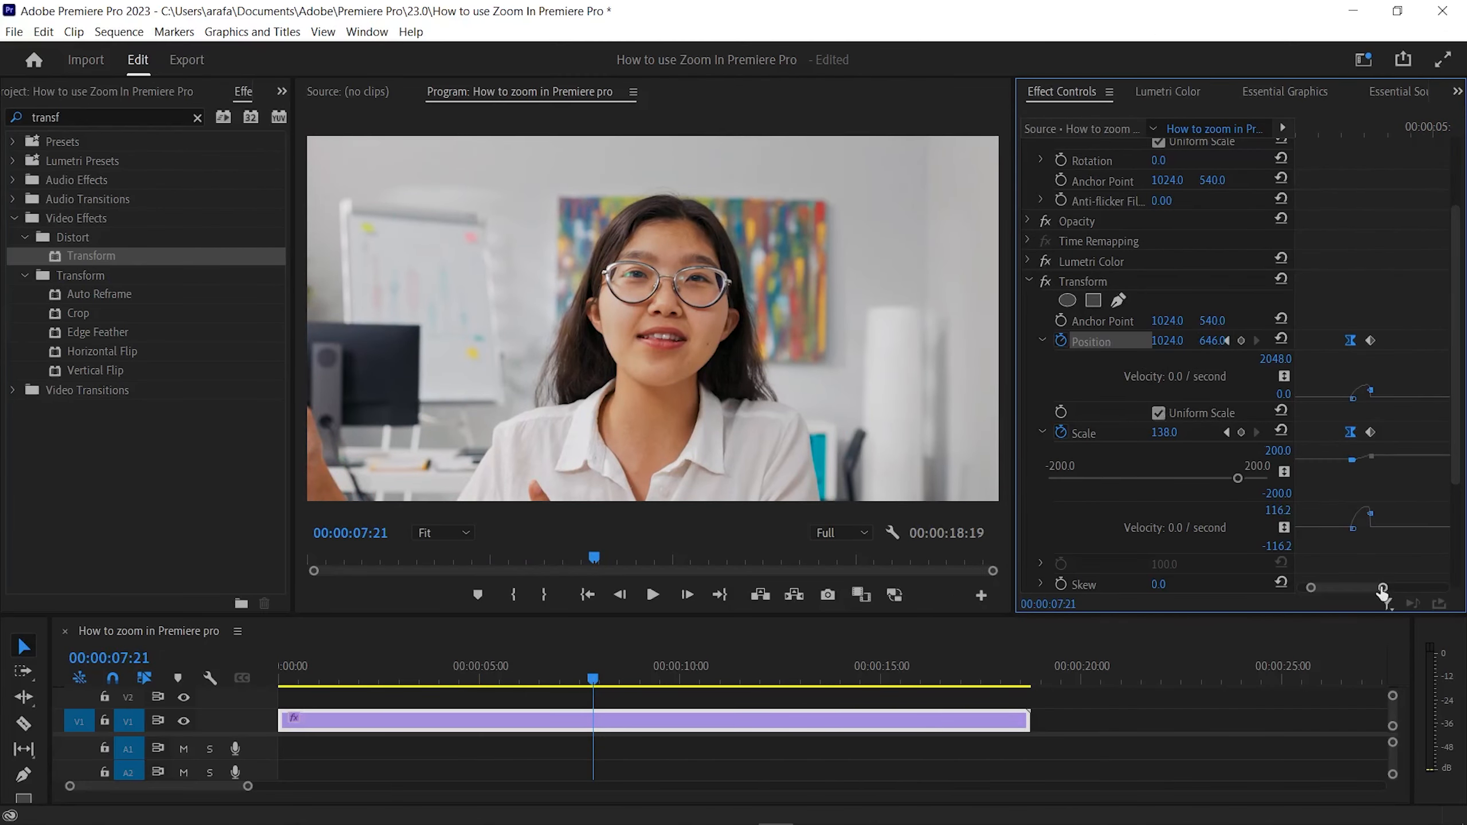
pyautogui.moveTo(1382, 589); pyautogui.dragTo(1429, 590)
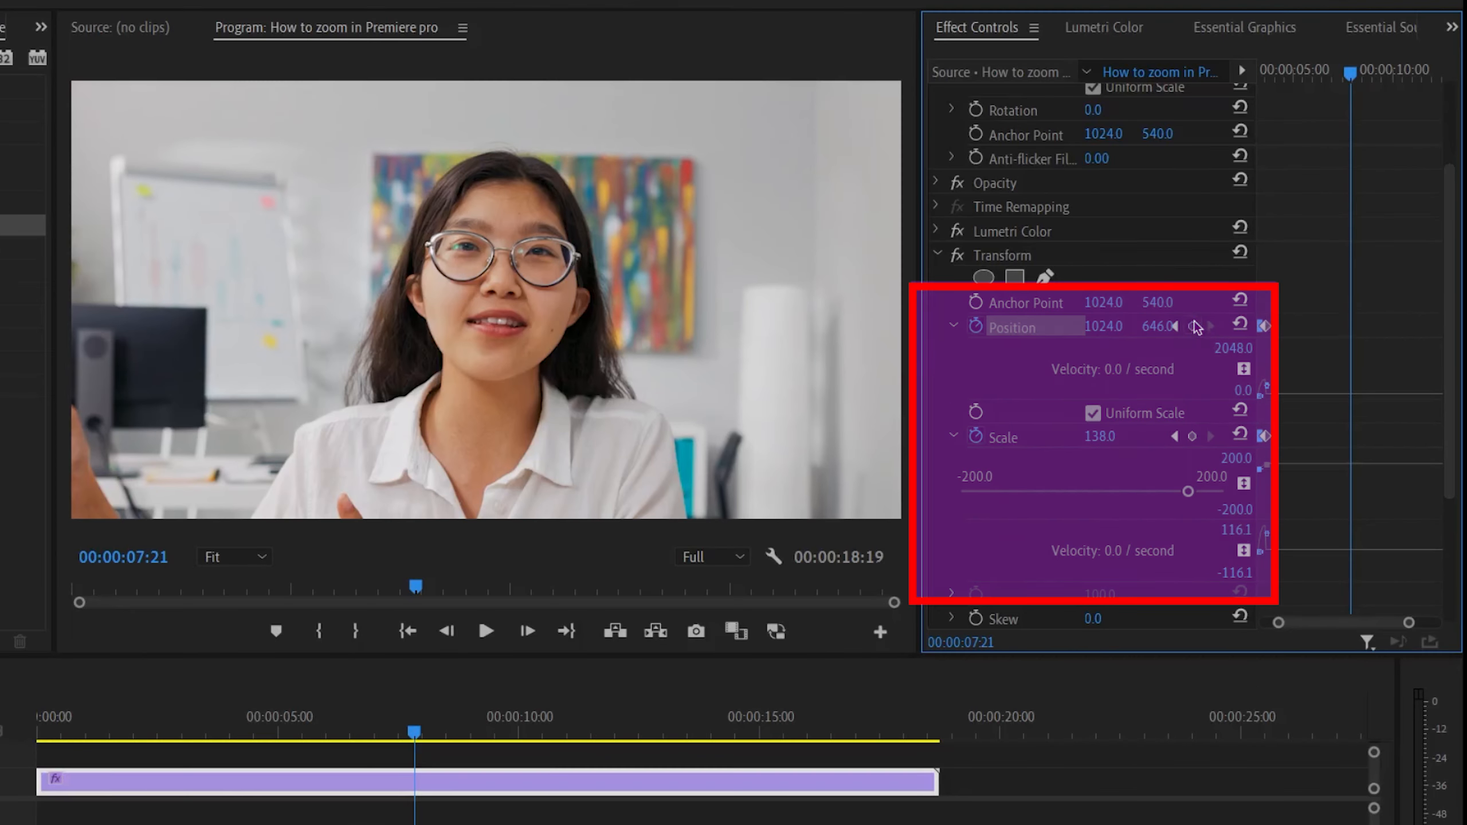
pyautogui.click(1241, 341)
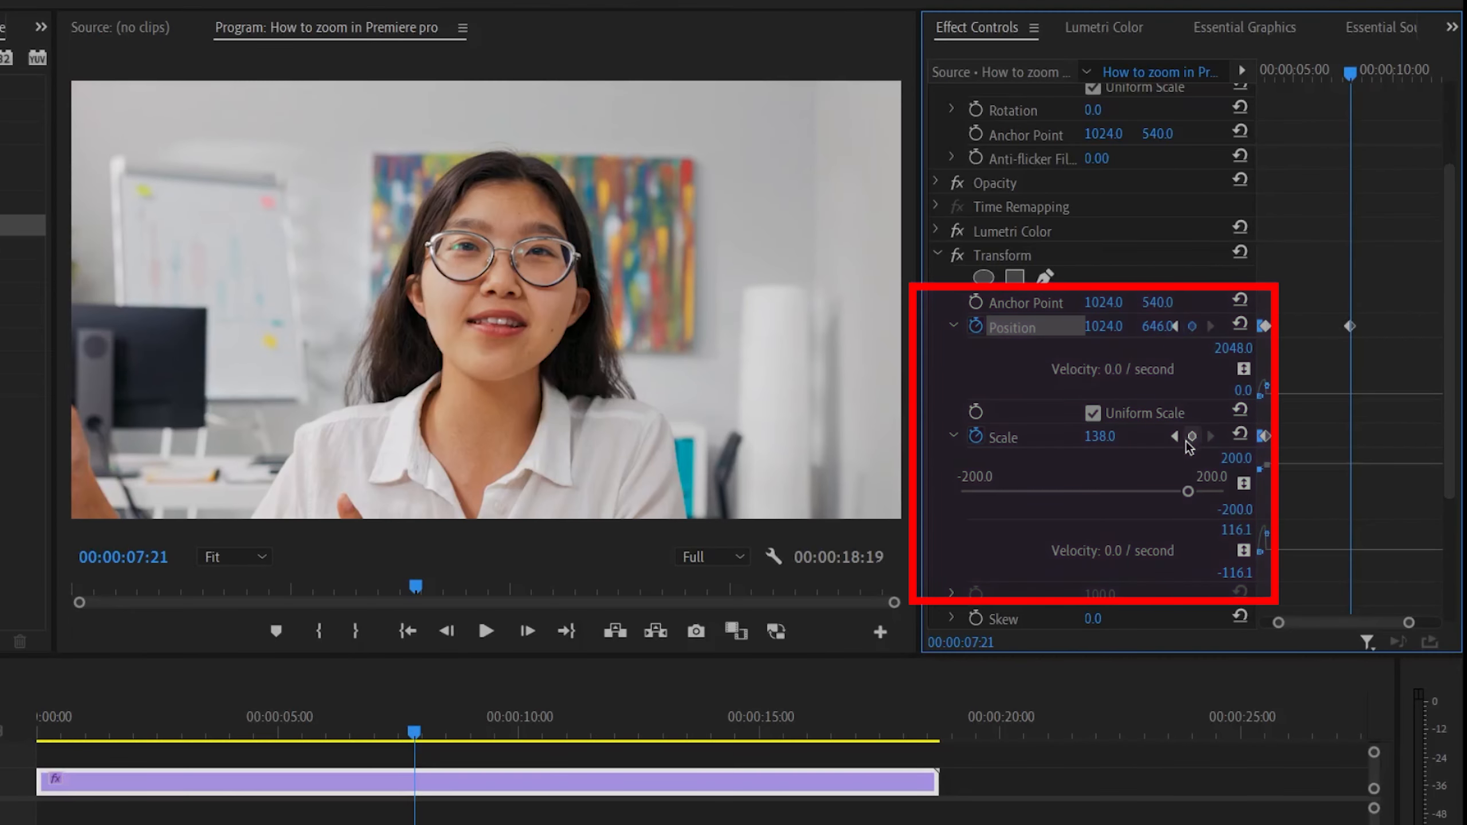
pyautogui.click(1241, 432)
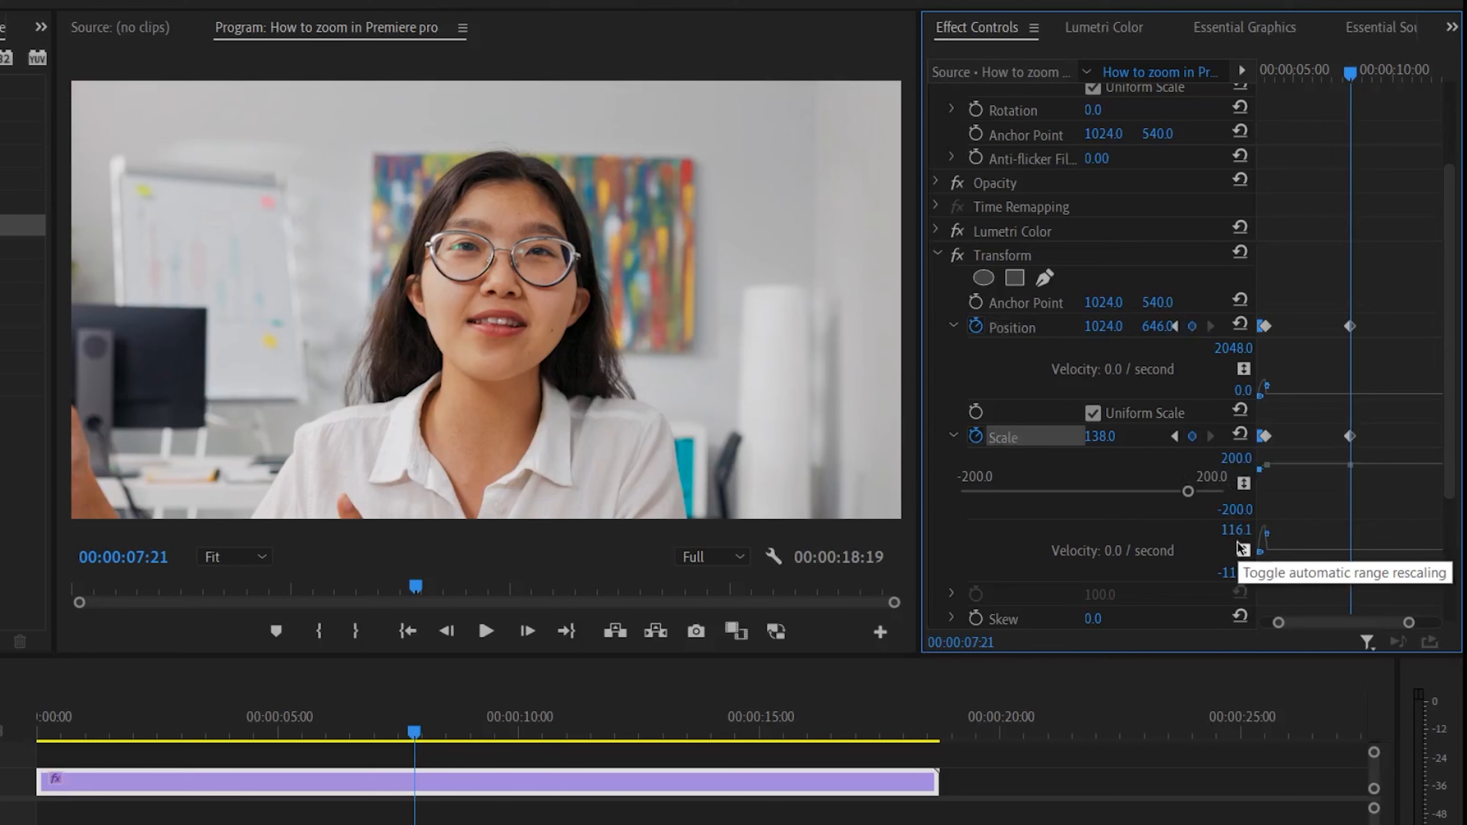
# Step: At 00:00:08:06, reset the Transform Scale to 100 and Position to 1024, 540 to create the zoom-out
pyautogui.press('space')
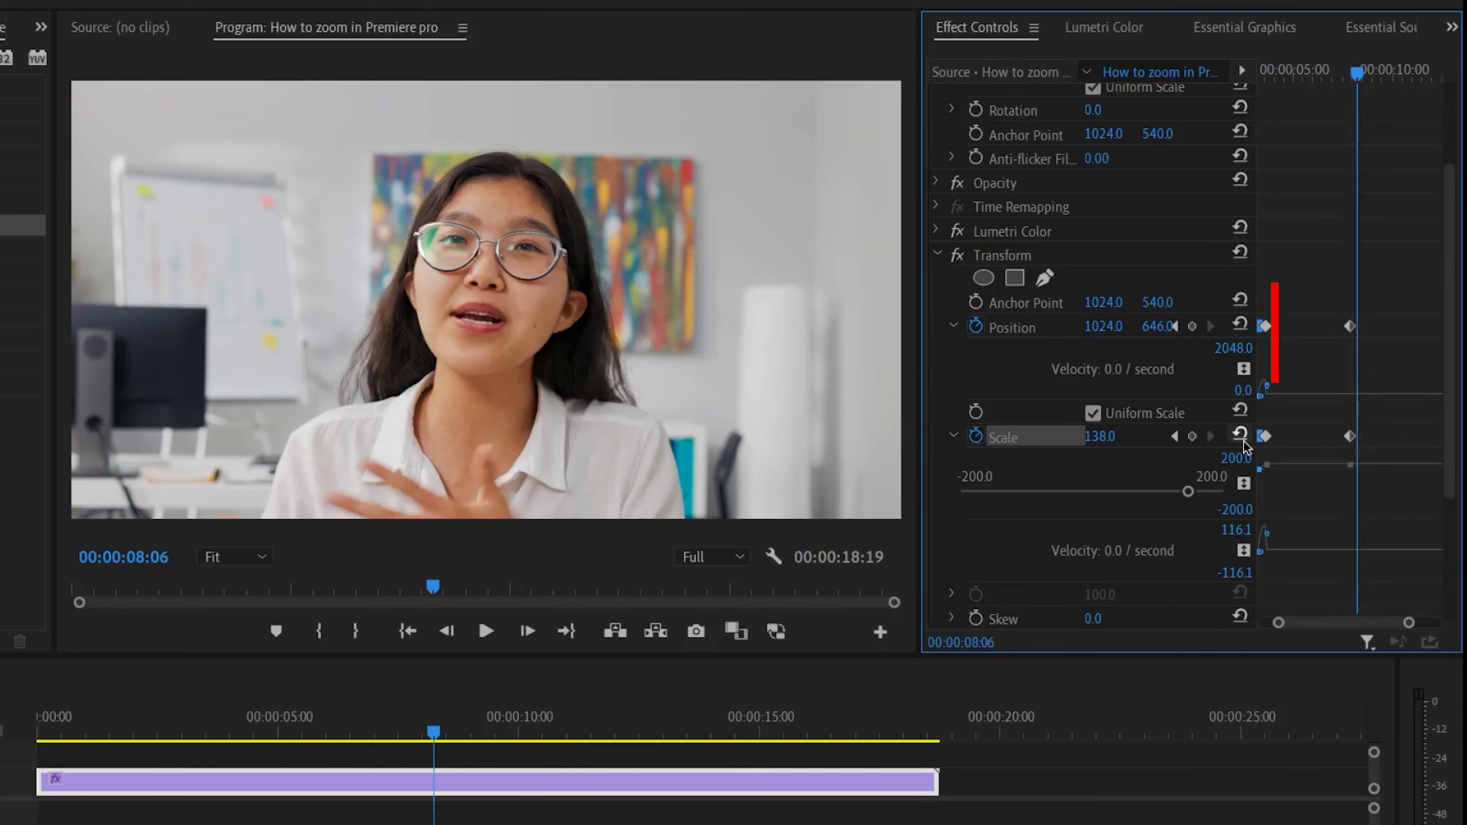
pyautogui.click(1240, 434)
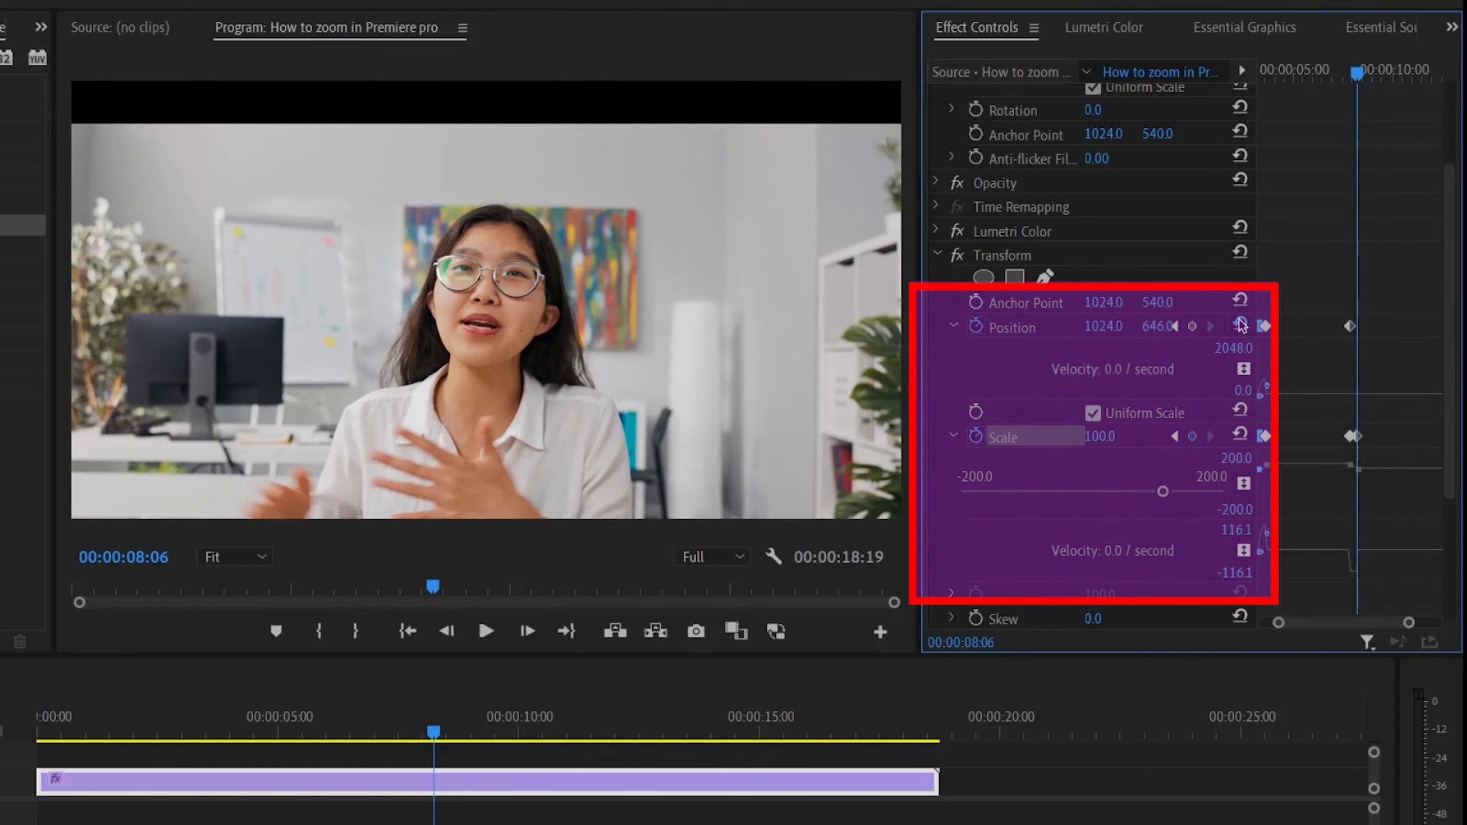
pyautogui.click(1240, 325)
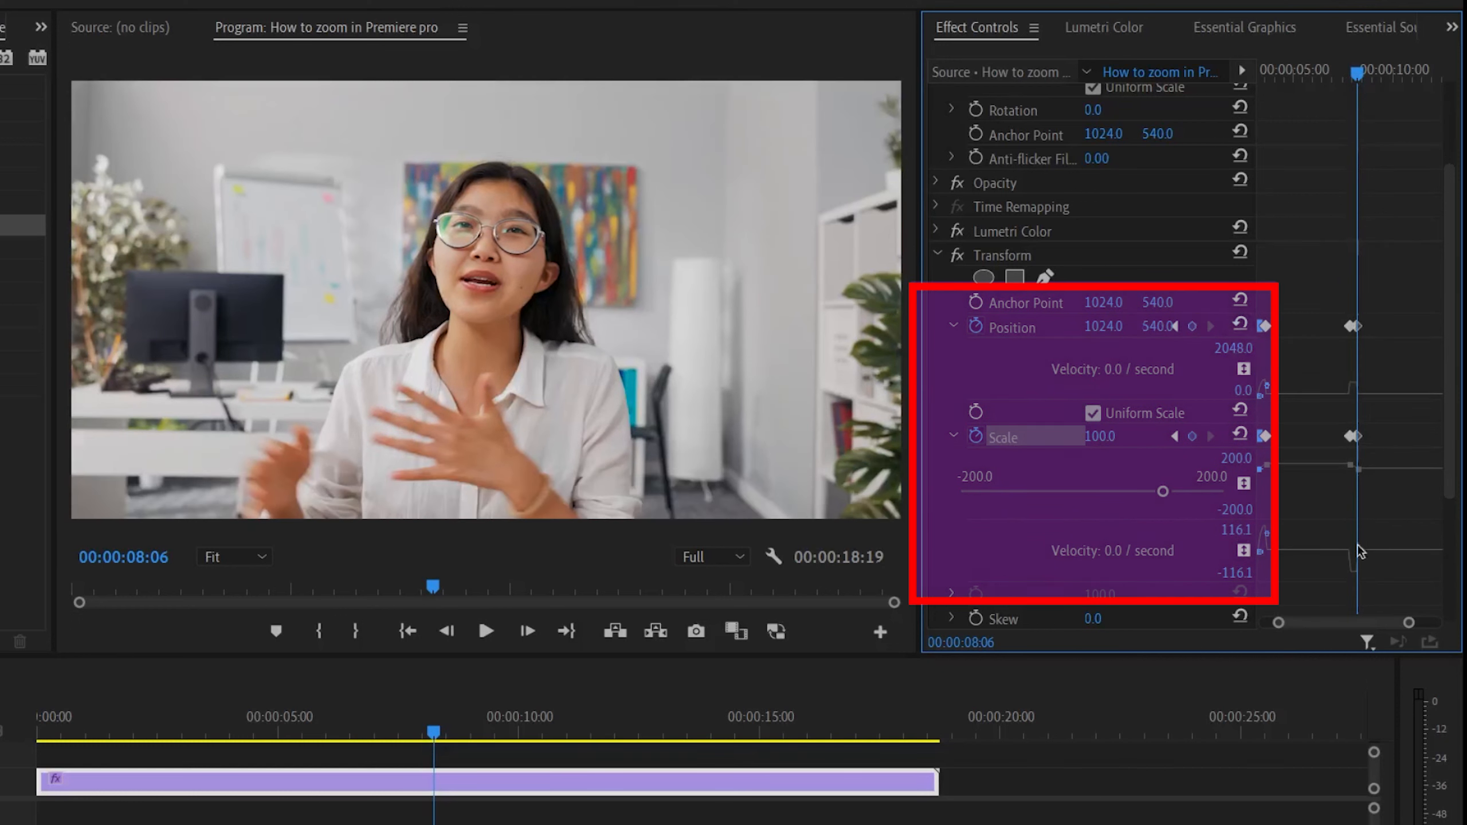
# Step: Apply Ease Out temporal interpolation to the zoom-out's starting Position and Scale keyframes
pyautogui.moveTo(1411, 622)
pyautogui.mouseDown()
pyautogui.moveTo(1372, 619)
pyautogui.moveTo(1375, 608)
pyautogui.mouseUp()
pyautogui.moveTo(1278, 298); pyautogui.dragTo(1328, 589)
pyautogui.rightClick(1290, 436)
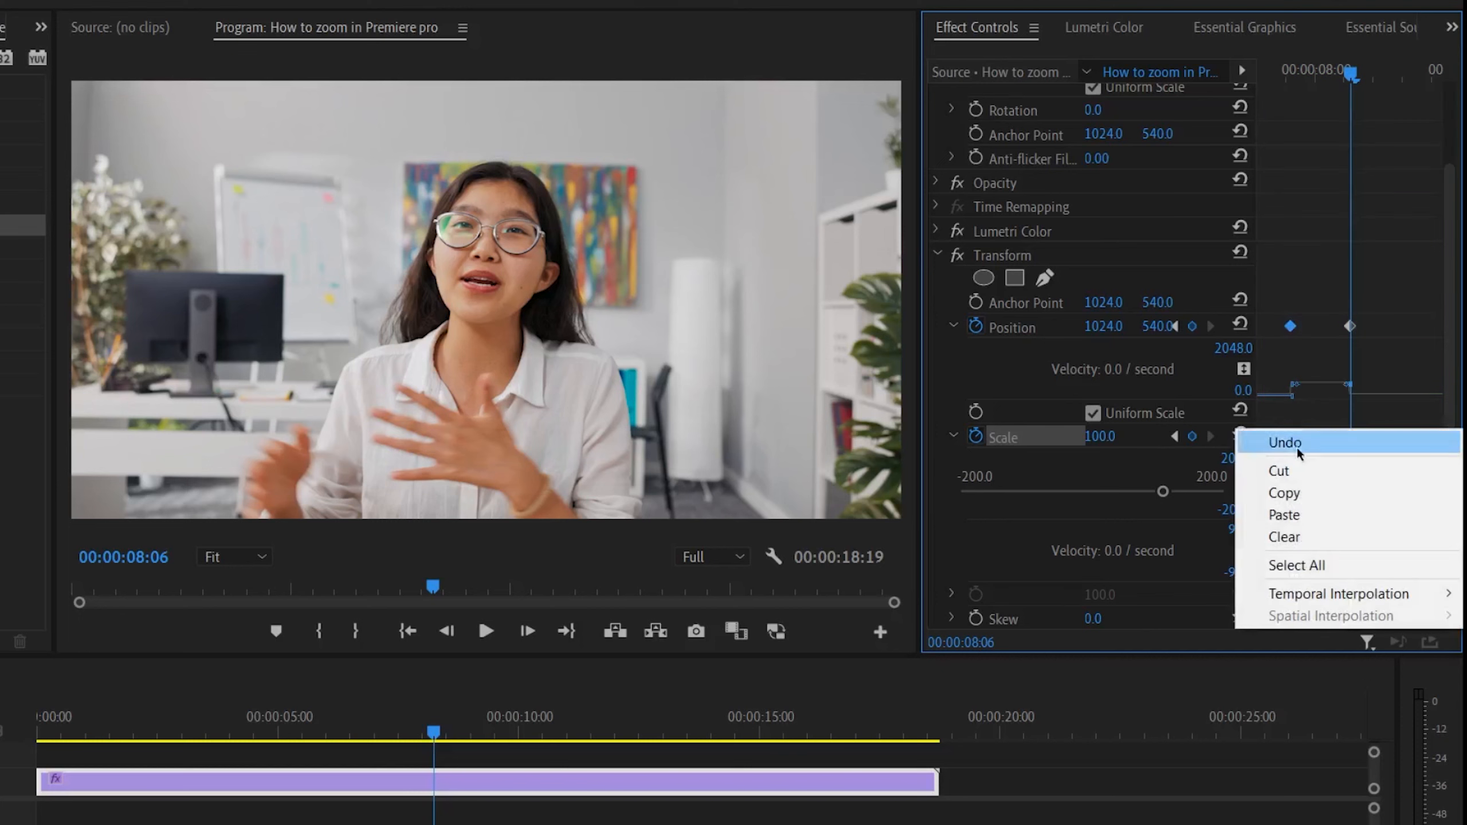
pyautogui.moveTo(1329, 595)
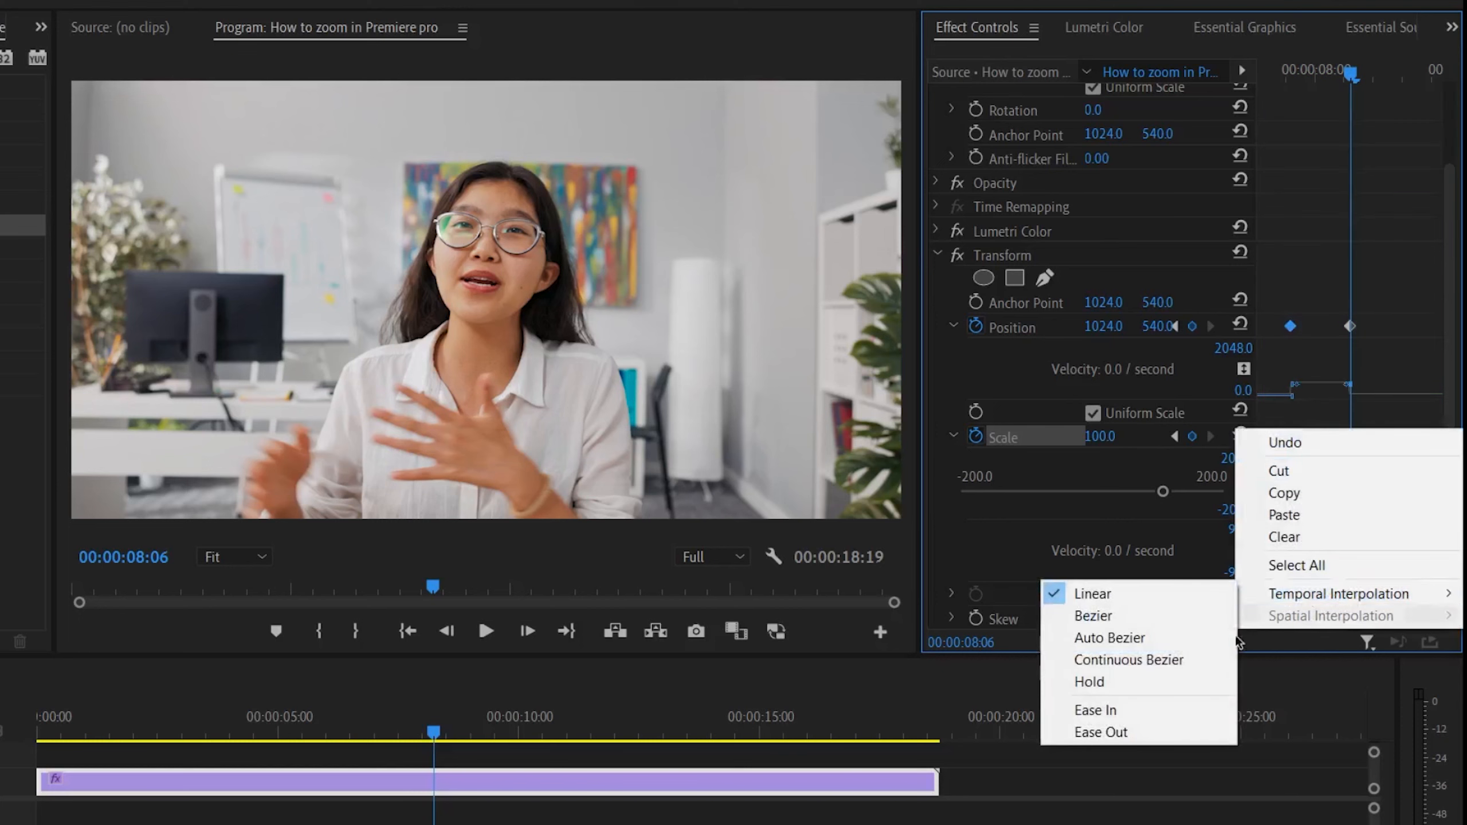
pyautogui.click(1112, 730)
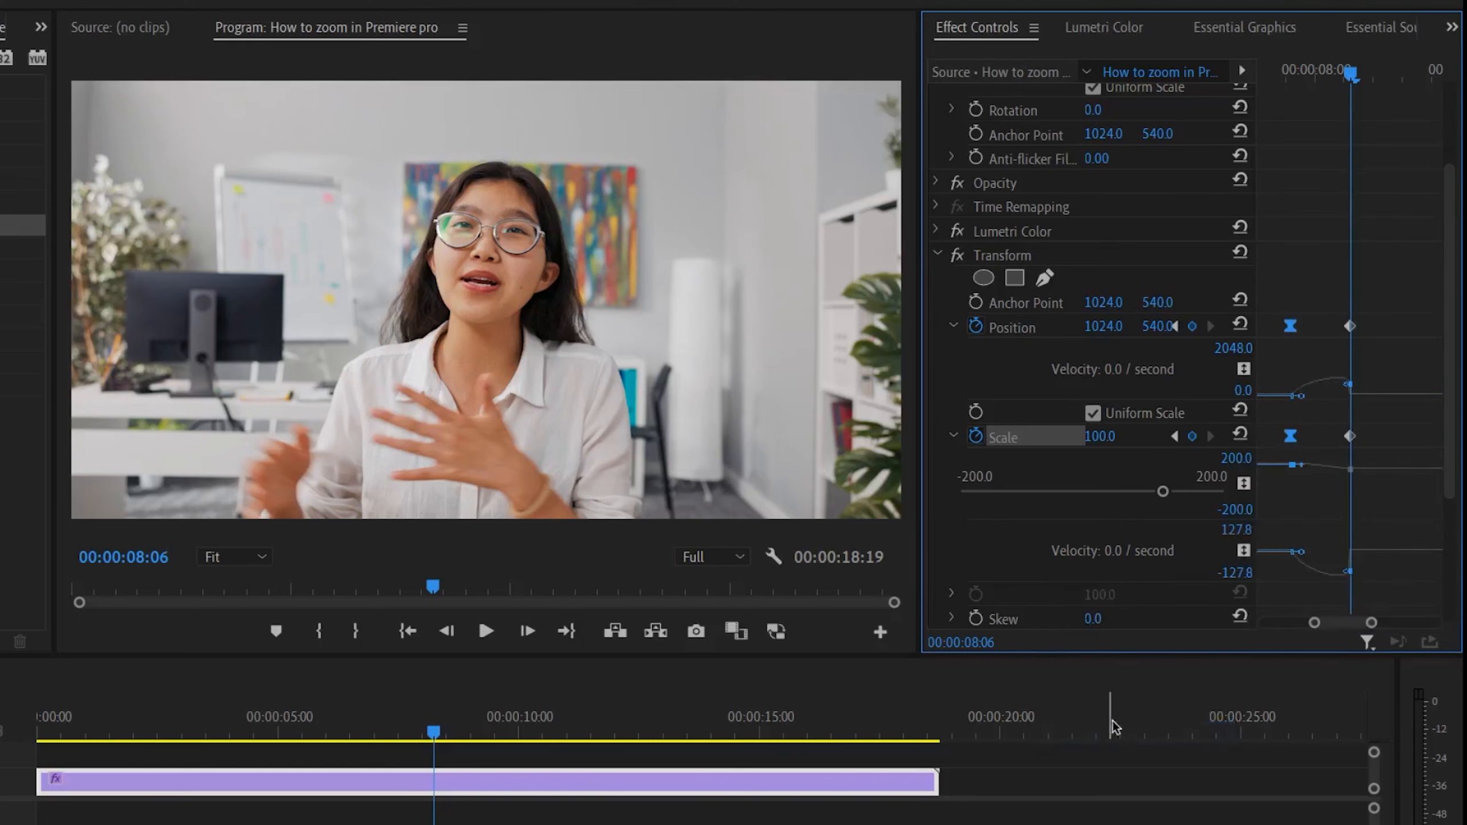
# Step: Play the Transform zoom-out from just before its starting keyframes
pyautogui.click(1283, 69)
pyautogui.press('space')
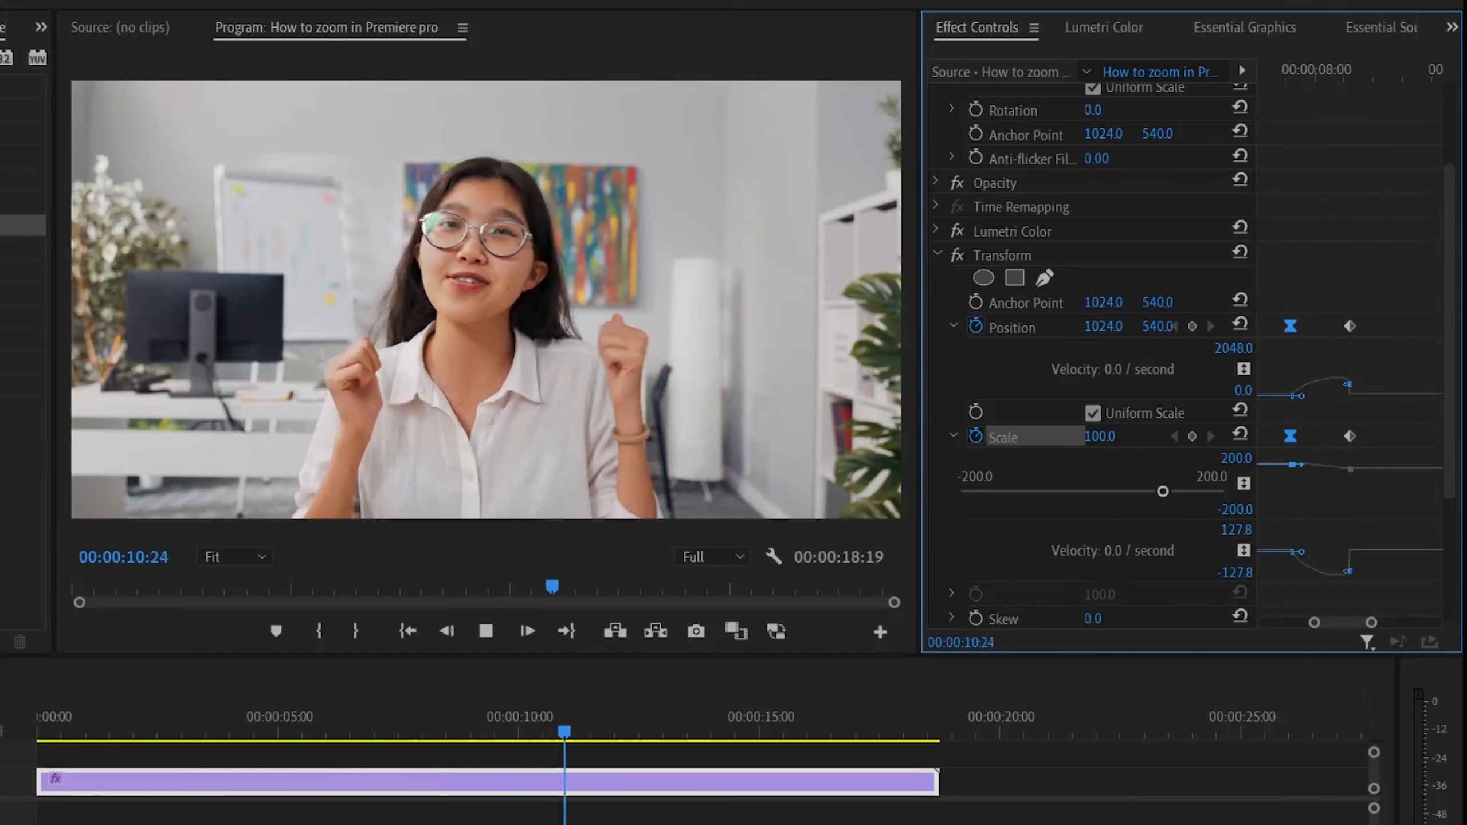
pyautogui.press('-')
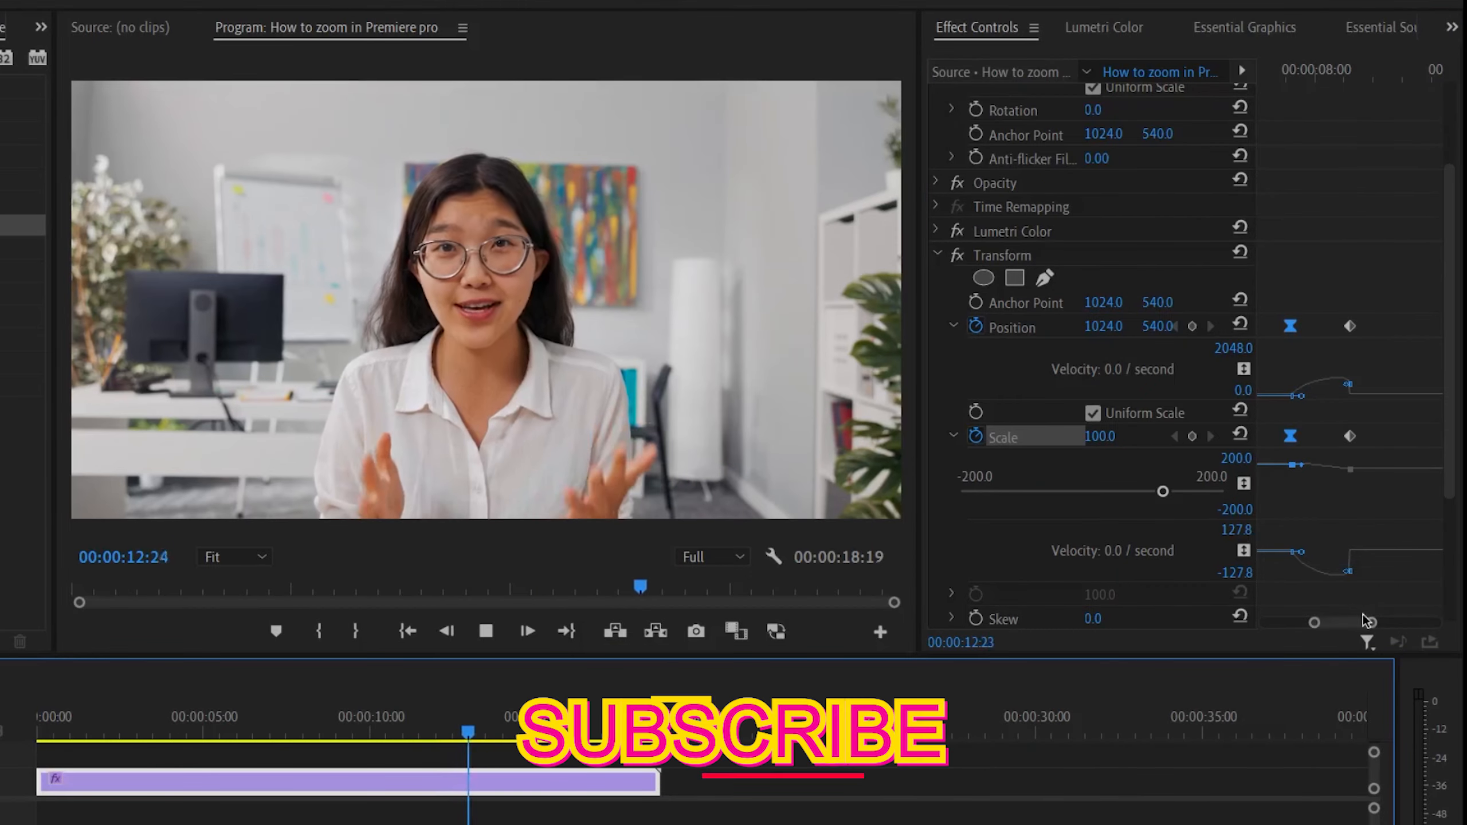
# Step: Return to 00:00:02:12 and play the clip to review the Transform zoom-in and zoom-out together
pyautogui.moveTo(1371, 625); pyautogui.dragTo(1432, 624)
pyautogui.scroll(3, 1326, 493)
pyautogui.press('space')
pyautogui.moveTo(359, 739); pyautogui.dragTo(131, 758)
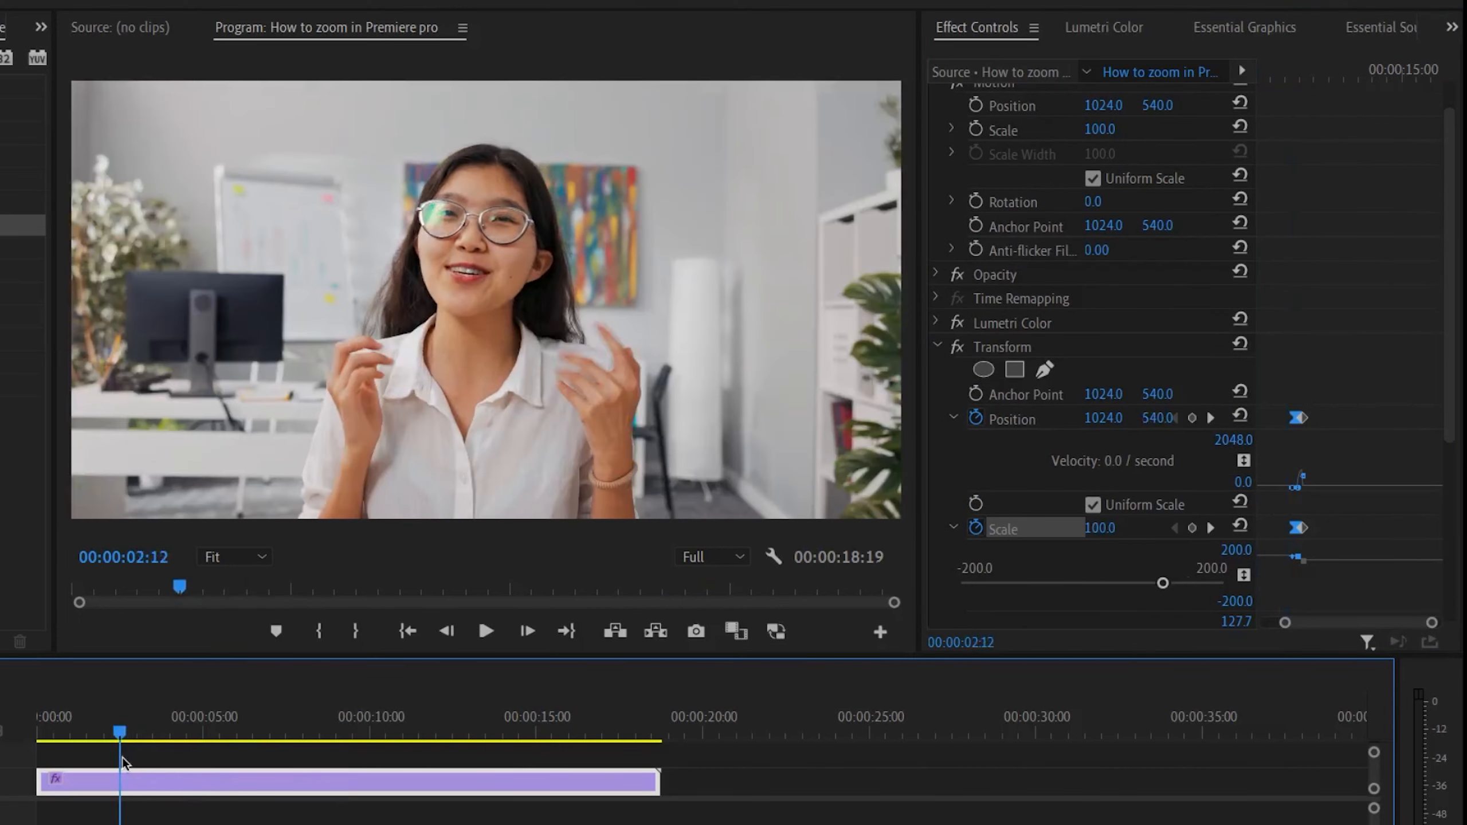
pyautogui.click(486, 636)
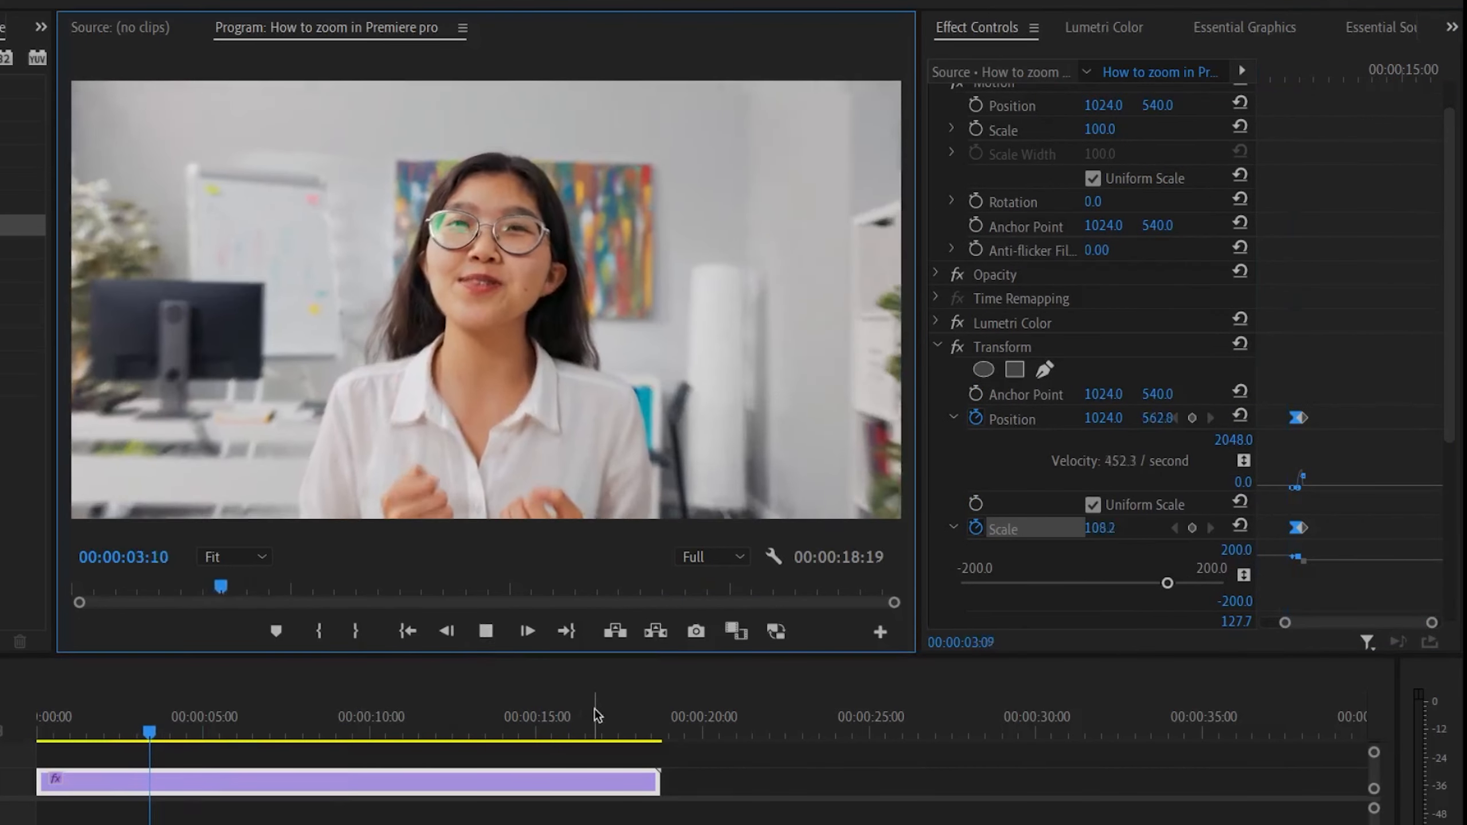